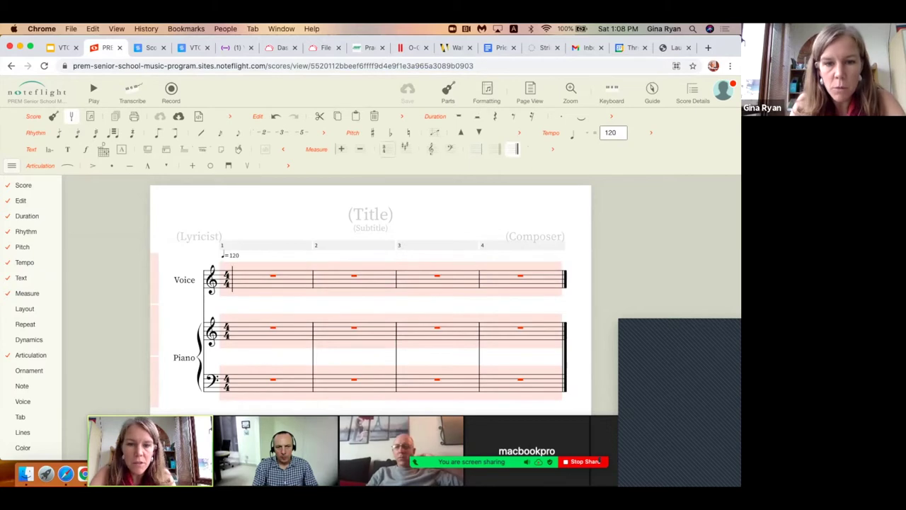
# Change the score's key signature to Bb major and its time signature to 3/4.
pyautogui.click(406, 149)
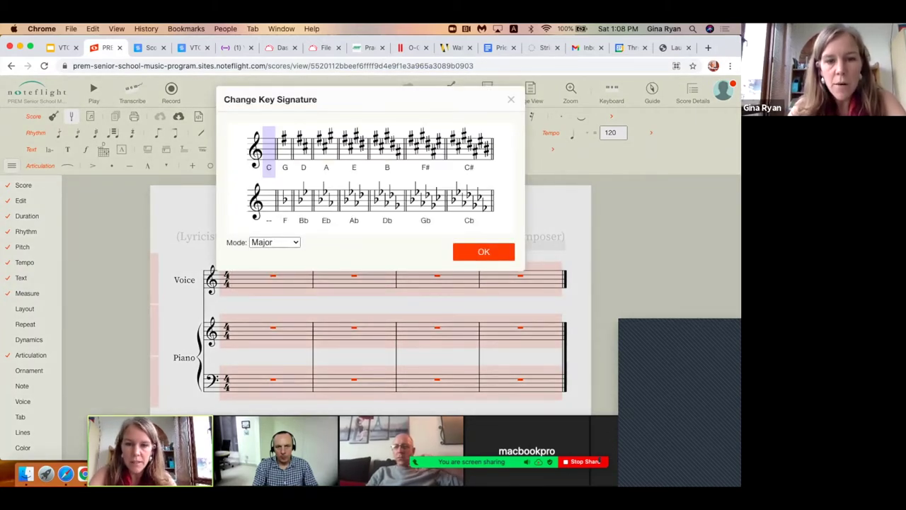
pyautogui.click(303, 204)
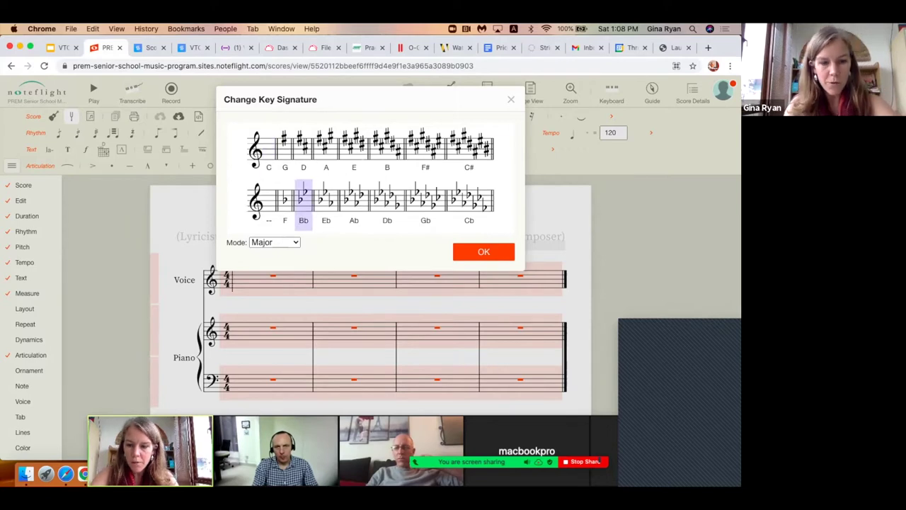
pyautogui.click(483, 251)
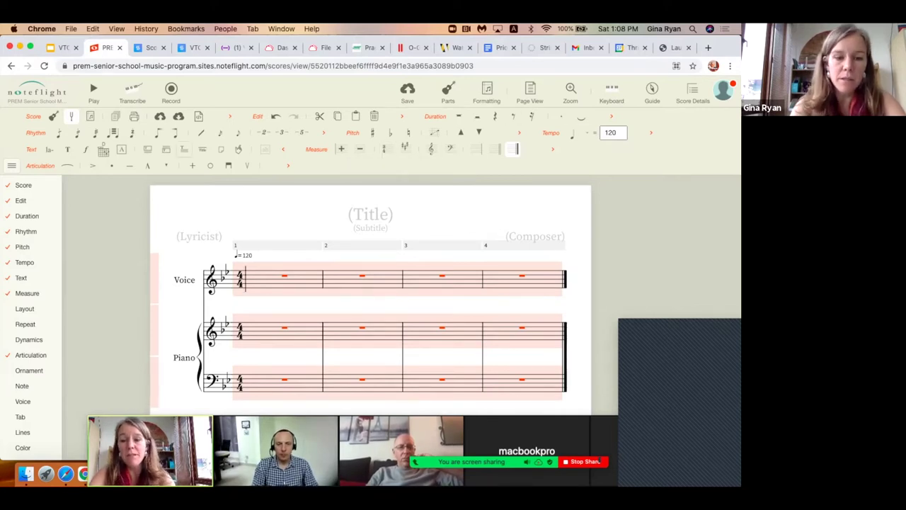
pyautogui.press('Escape')
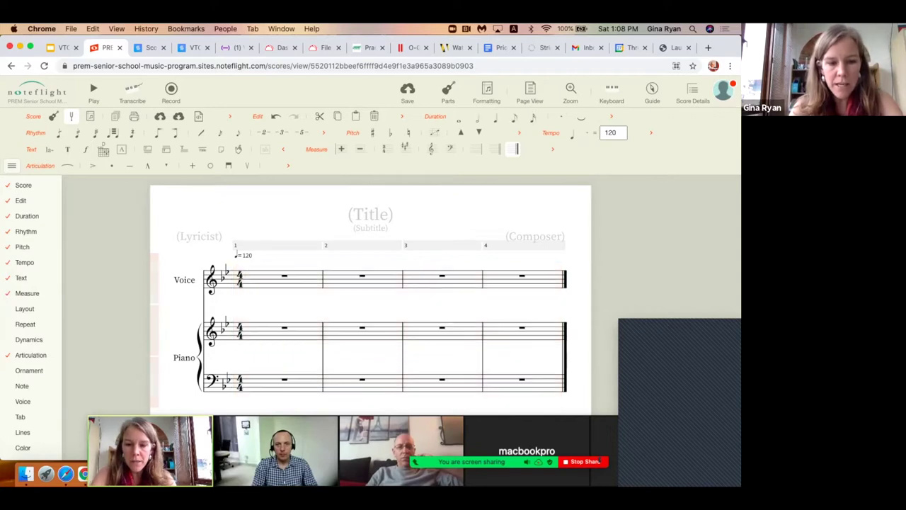
pyautogui.doubleClick(240, 278)
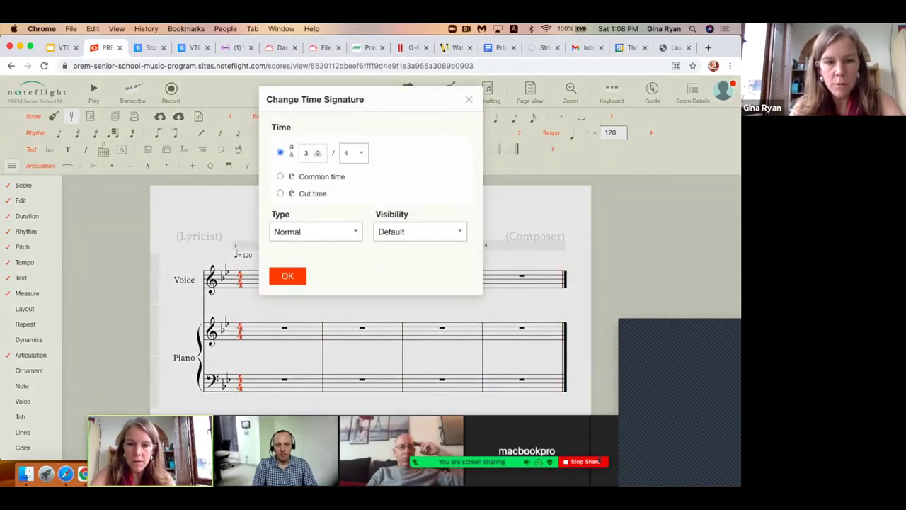
pyautogui.press('Return')
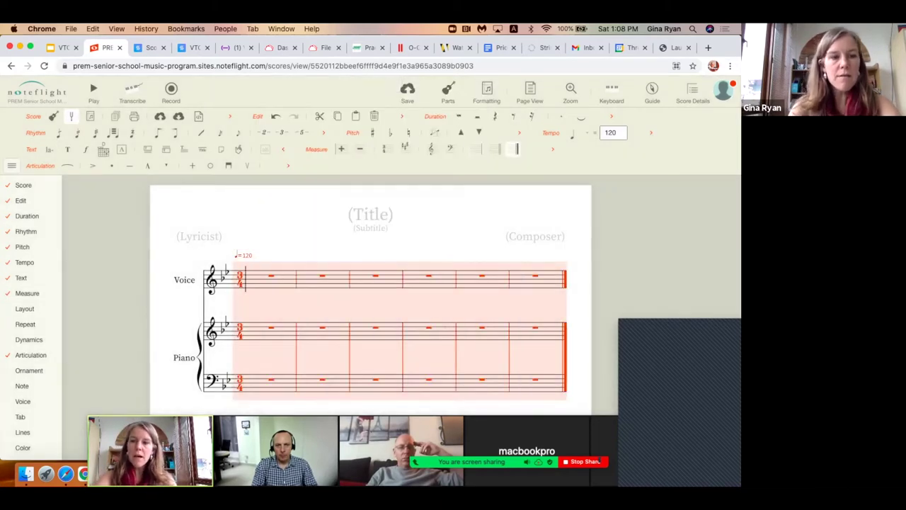
# Check the Noteflight project list in the slides and set the score's tempo to 99.
pyautogui.click(60, 47)
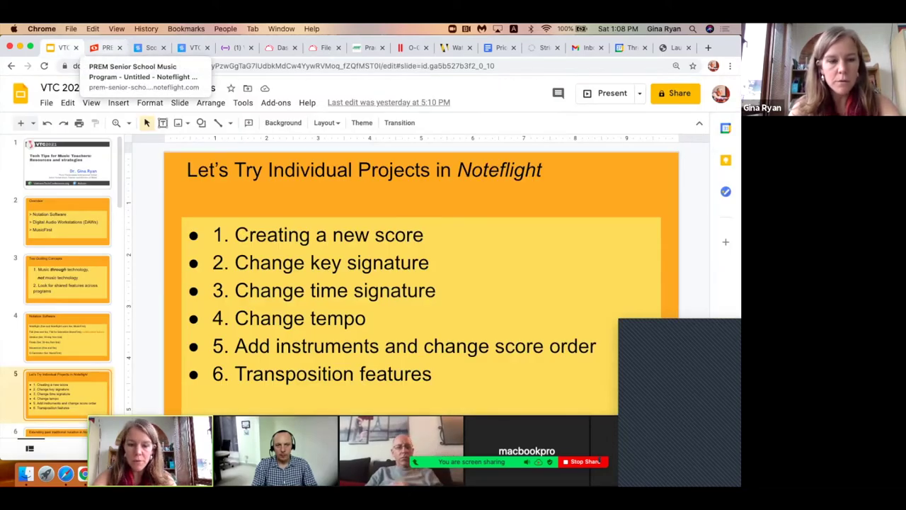
pyautogui.click(103, 47)
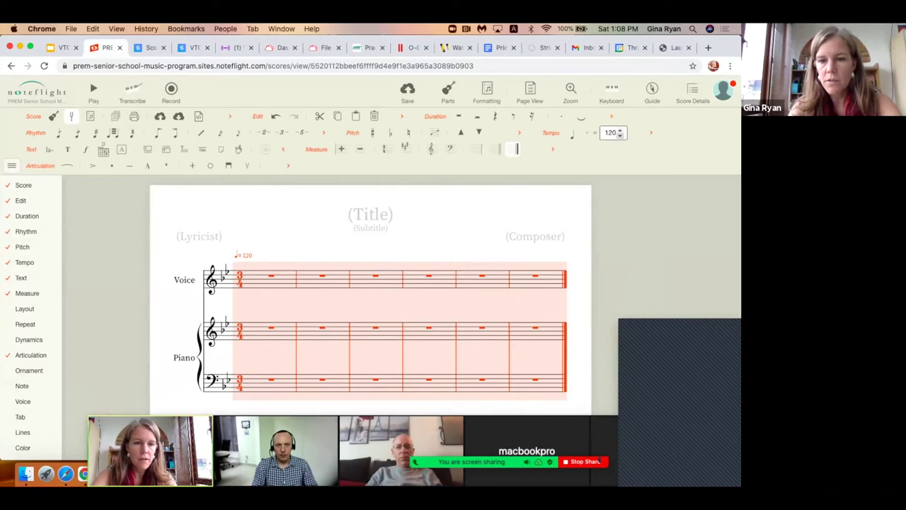
pyautogui.click(620, 136)
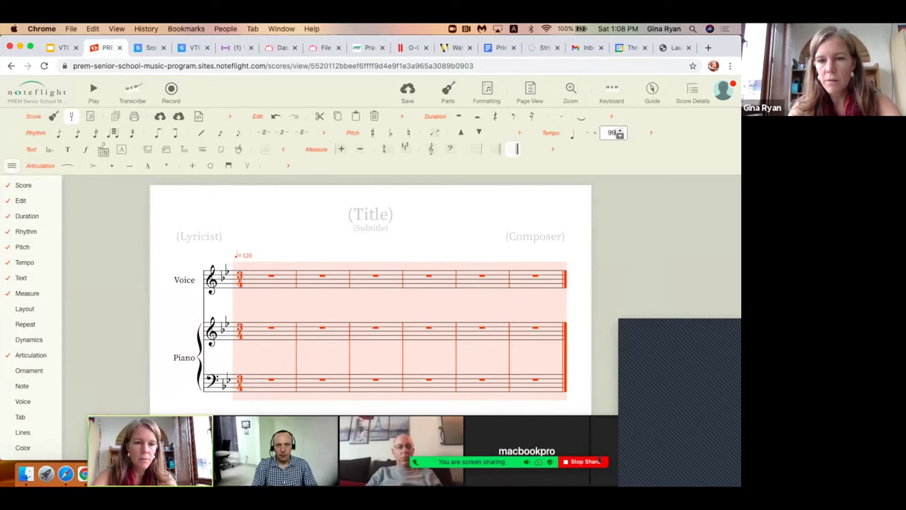
pyautogui.press('Return')
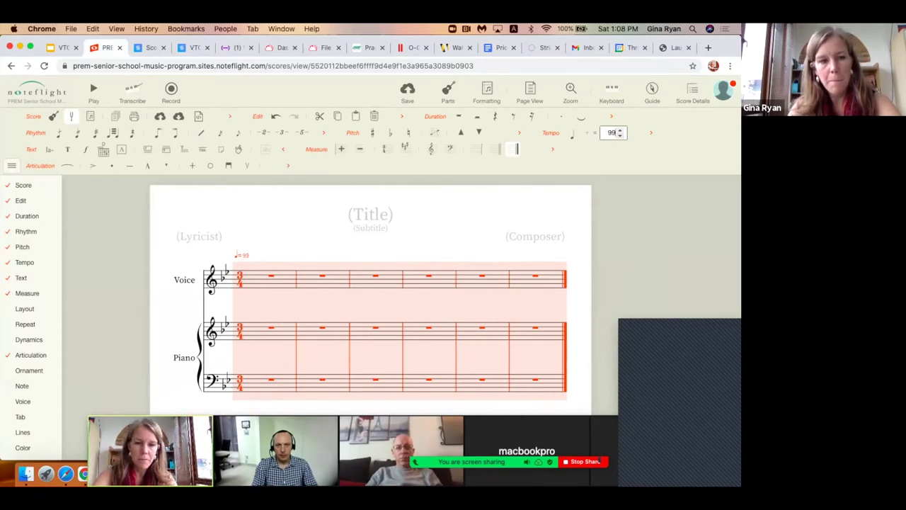
pyautogui.press('Escape')
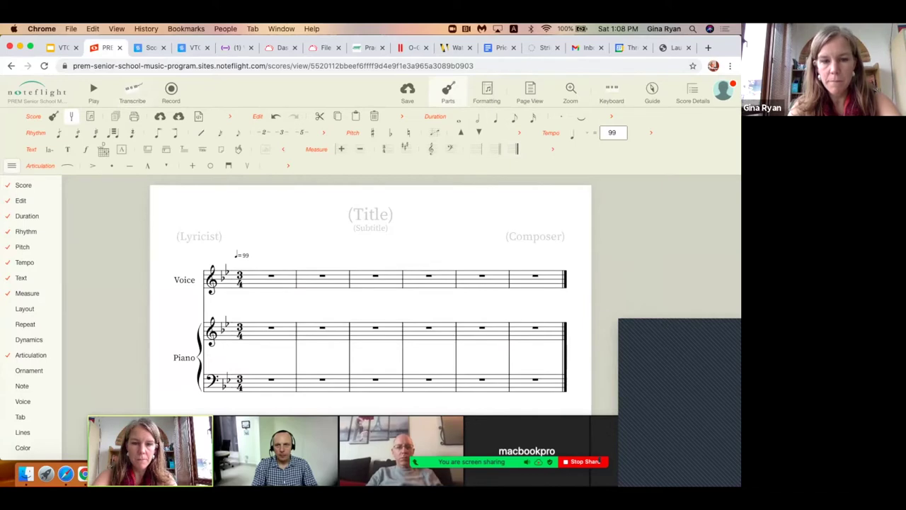
# Add a Flute part to the score.
pyautogui.click(448, 92)
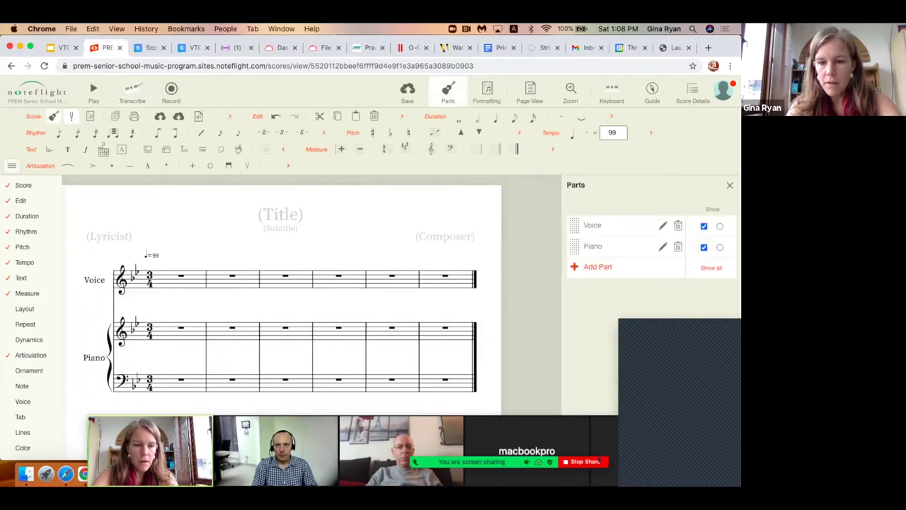
pyautogui.click(597, 266)
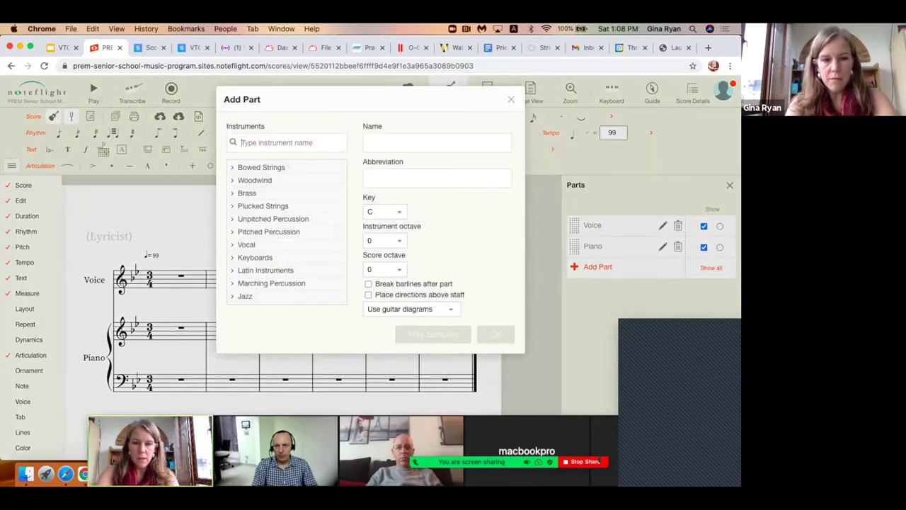
pyautogui.write('flute')
pyautogui.click(253, 168)
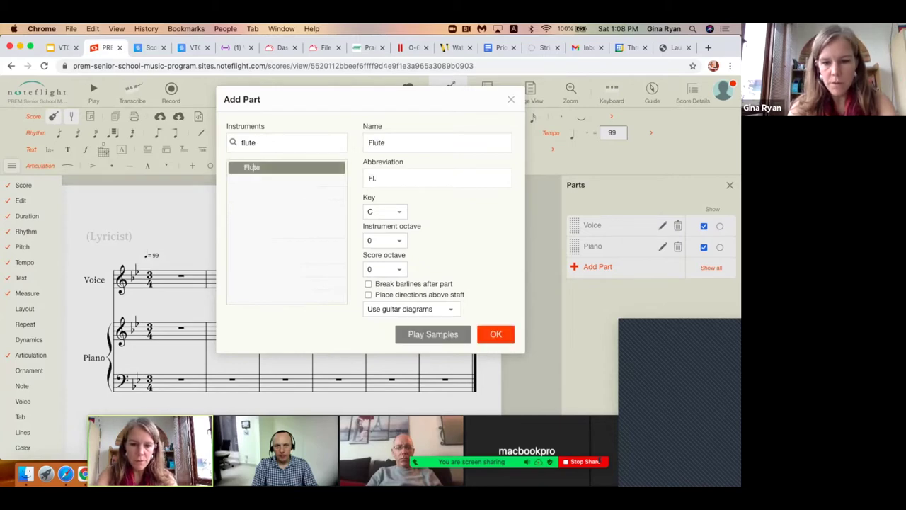
pyautogui.click(496, 334)
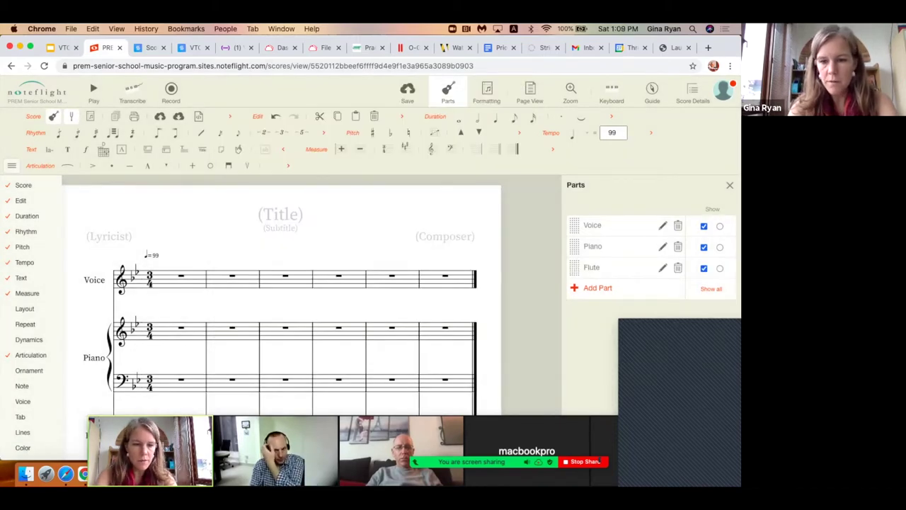
# Add a Drums (Standard) part from the unpitched percussion instruments.
pyautogui.click(597, 287)
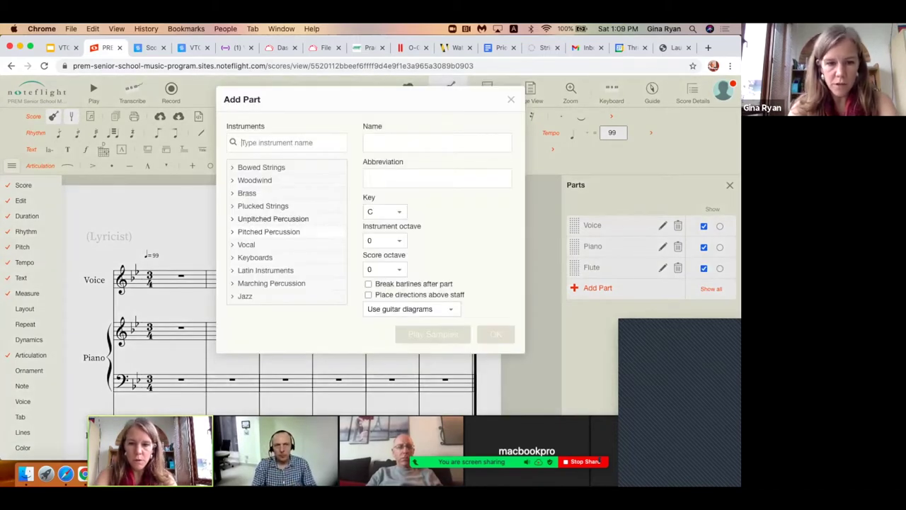
pyautogui.click(306, 219)
pyautogui.scroll(-4, 287, 234)
pyautogui.click(272, 233)
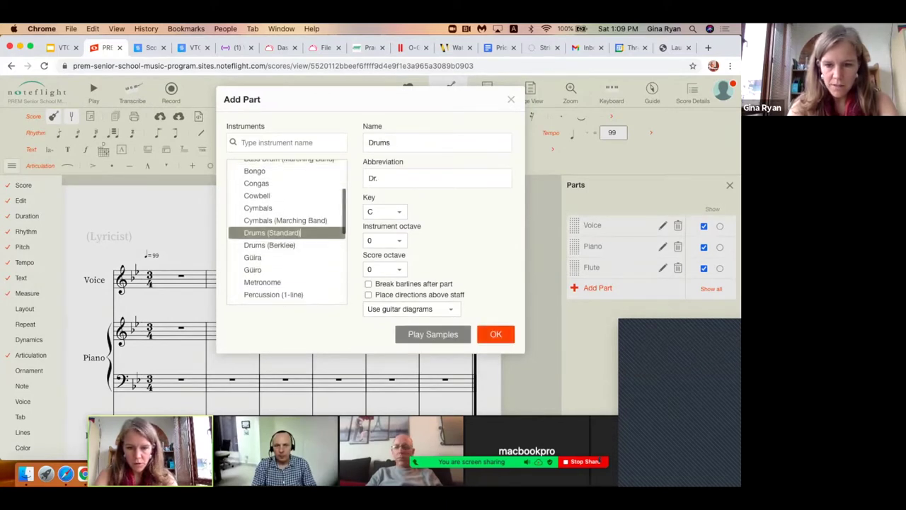
pyautogui.click(495, 334)
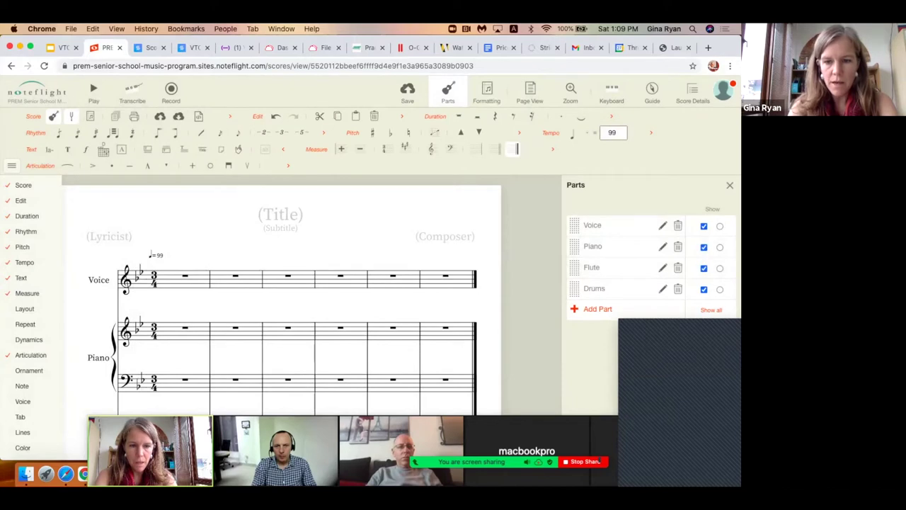
# Add a Trumpet part to the score.
pyautogui.click(597, 308)
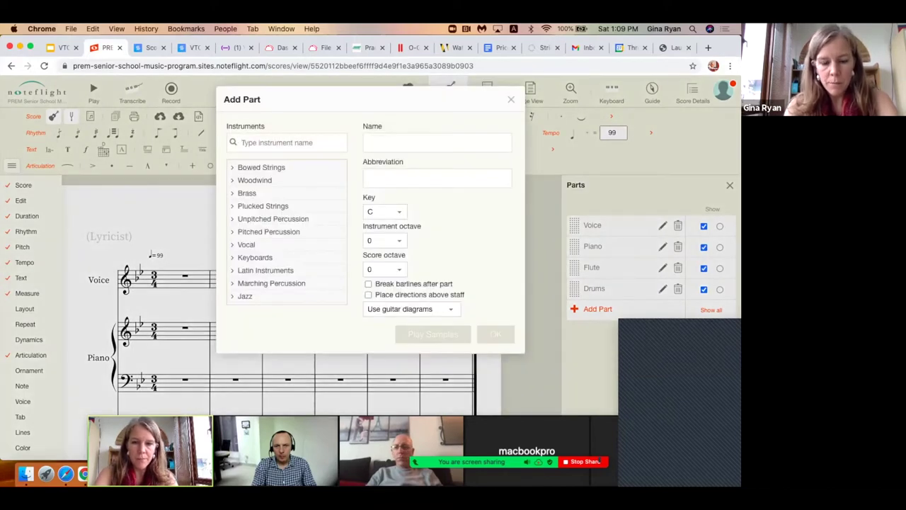
pyautogui.write('trumpet')
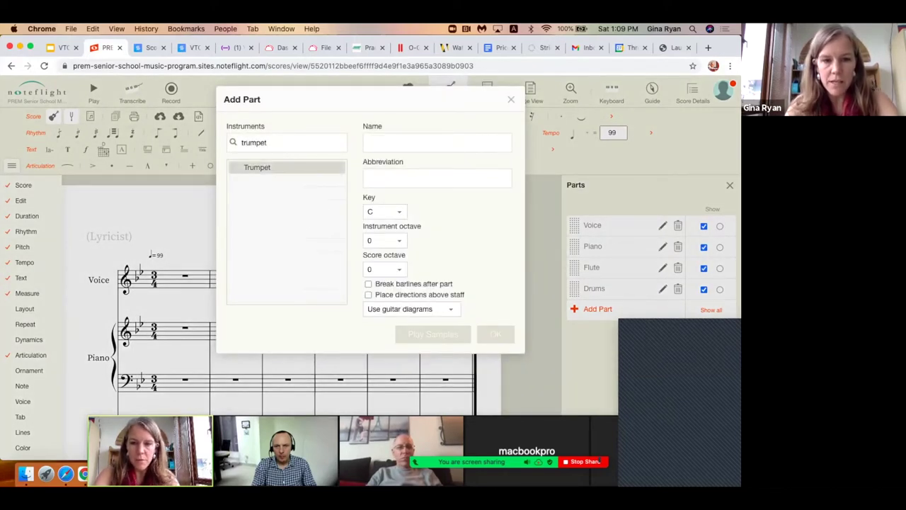
pyautogui.click(257, 167)
pyautogui.click(494, 334)
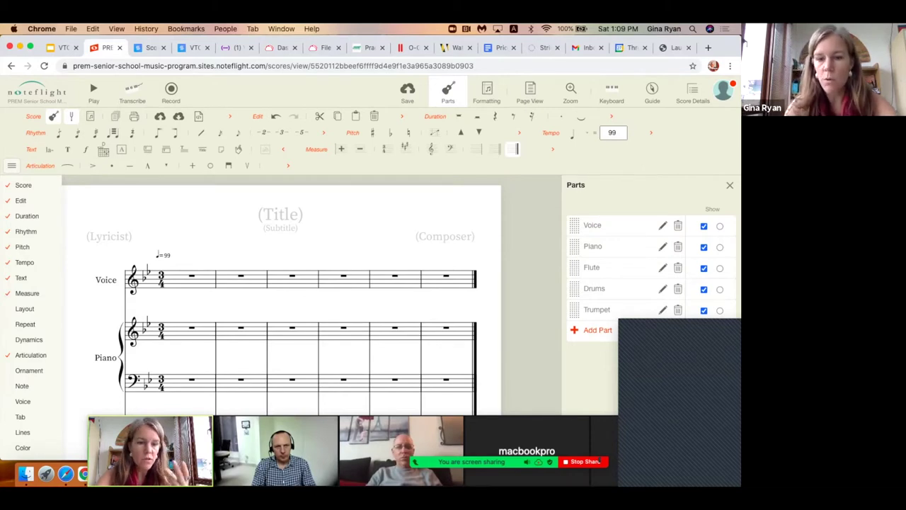
# Reorder the parts to Voice, Flute, Trumpet, Piano, Drums.
pyautogui.moveTo(574, 309); pyautogui.dragTo(573, 244)
pyautogui.moveTo(574, 288); pyautogui.dragTo(573, 240)
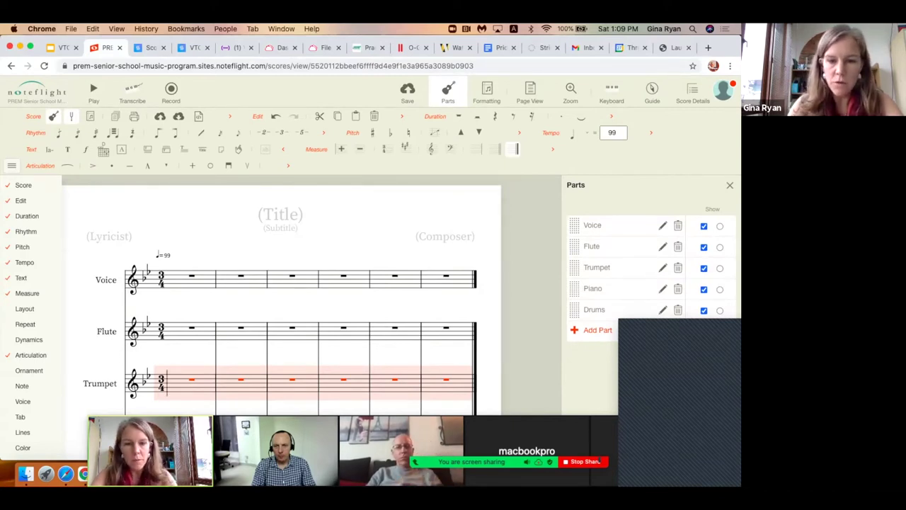
pyautogui.scroll(-2, 283, 298)
pyautogui.scroll(-1, 313, 297)
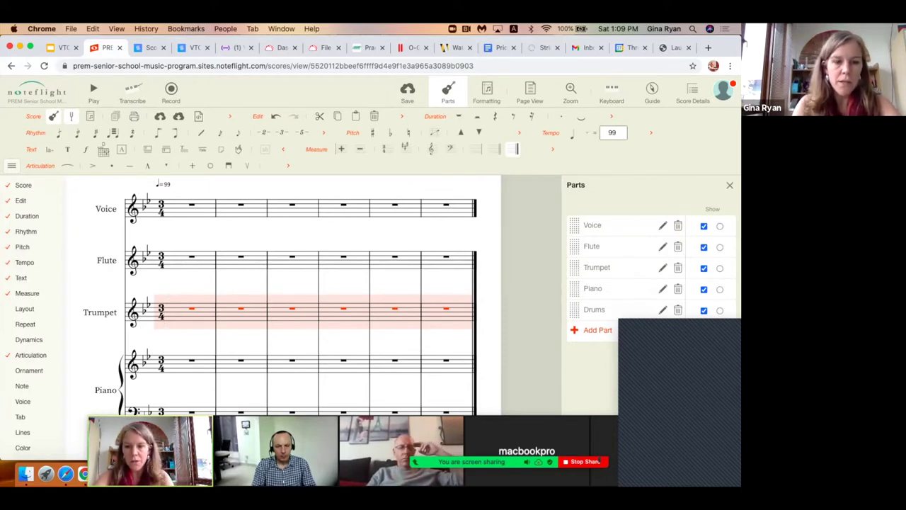
# Turn off concert pitch so the transposing instruments are shown in their written keys.
pyautogui.moveTo(22, 248)
pyautogui.moveTo(23, 185)
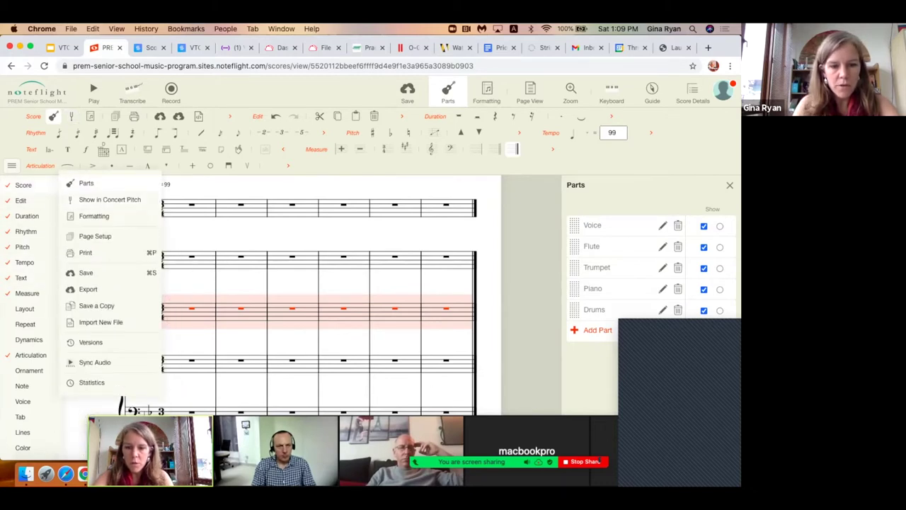
pyautogui.press('Escape')
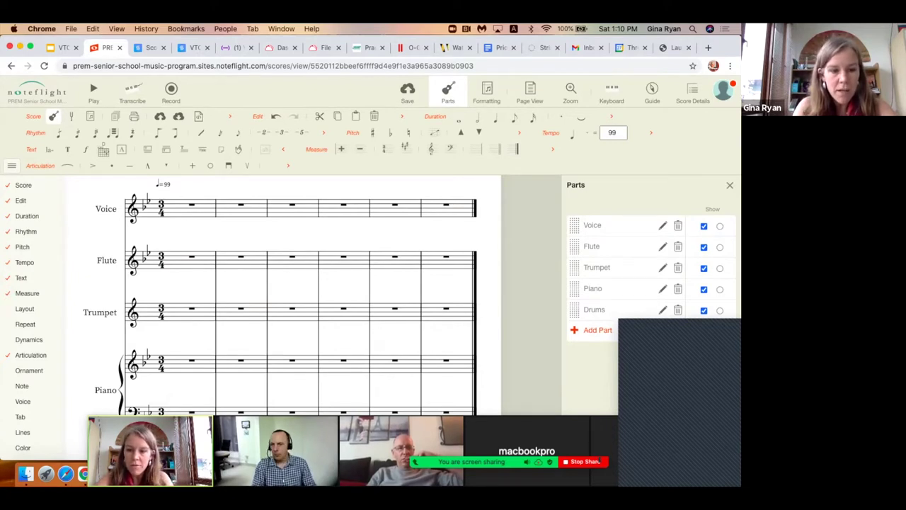
# Generate a print file of the individual parts and return to the score.
pyautogui.moveTo(28, 201)
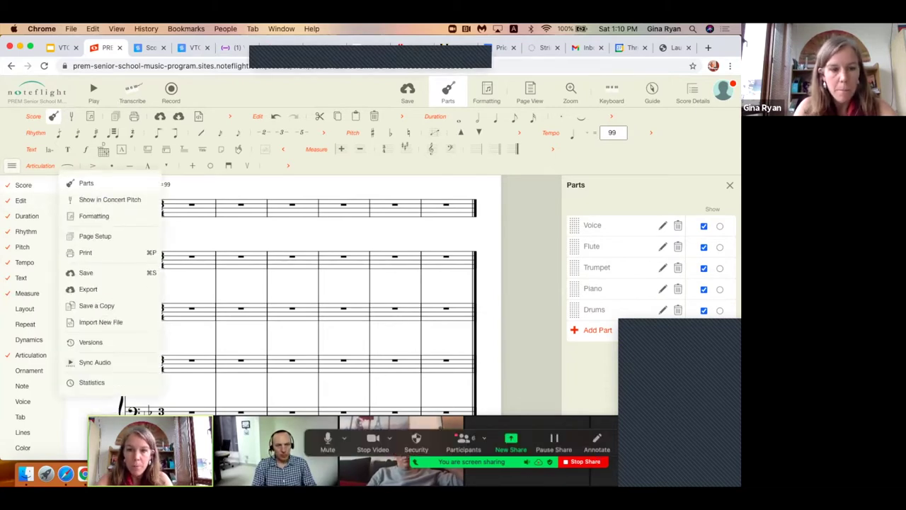
pyautogui.press('super+p')
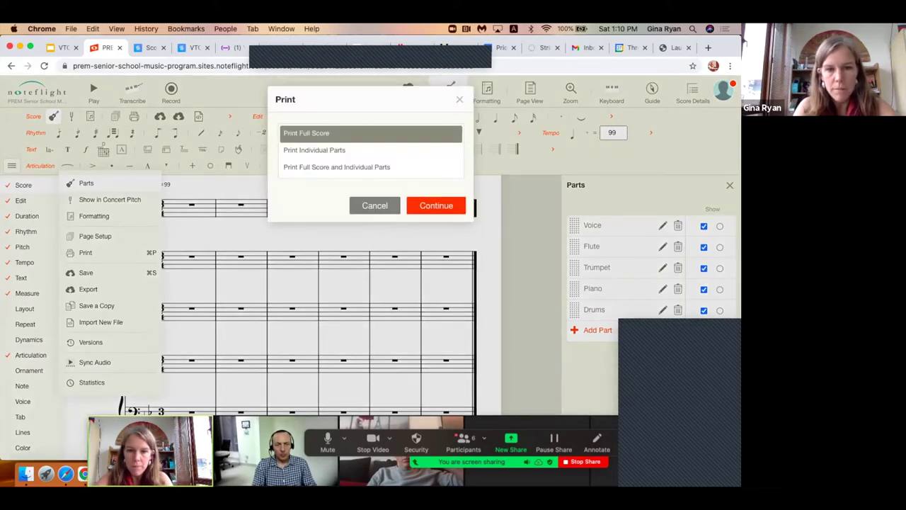
pyautogui.click(341, 150)
pyautogui.click(435, 205)
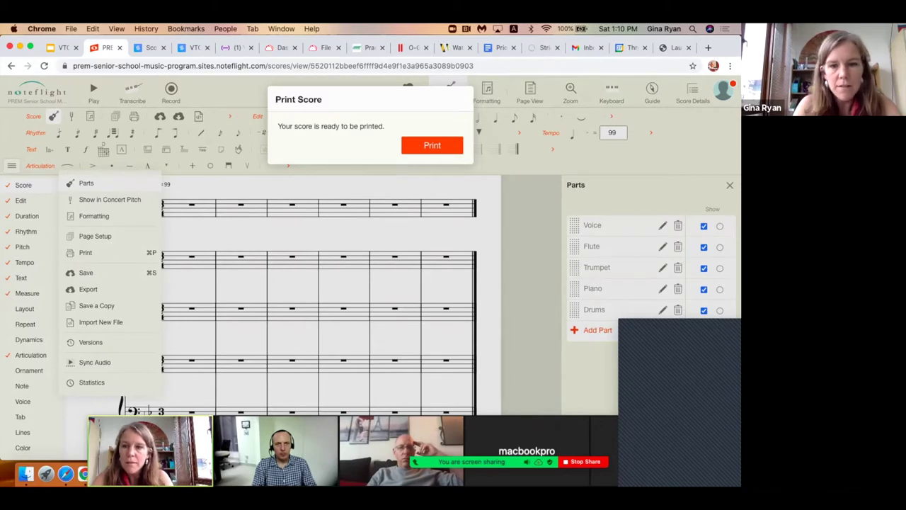
pyautogui.press('Return')
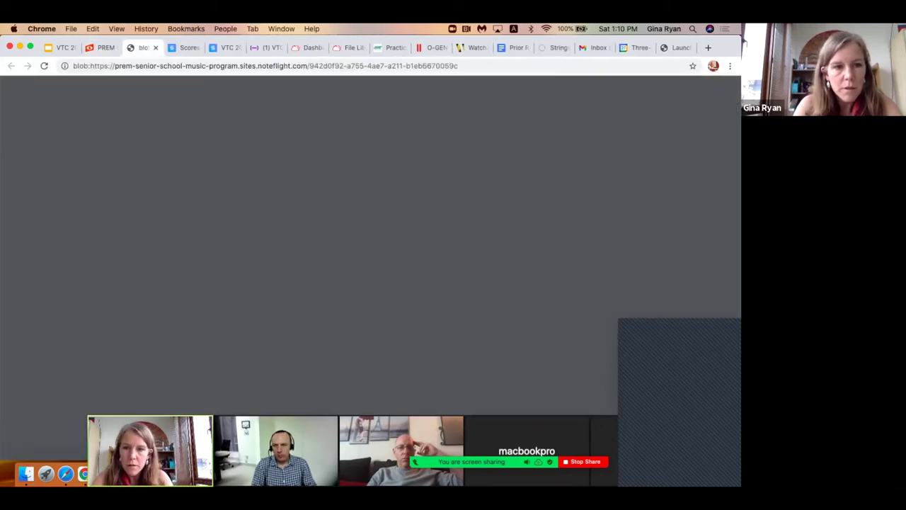
pyautogui.click(102, 47)
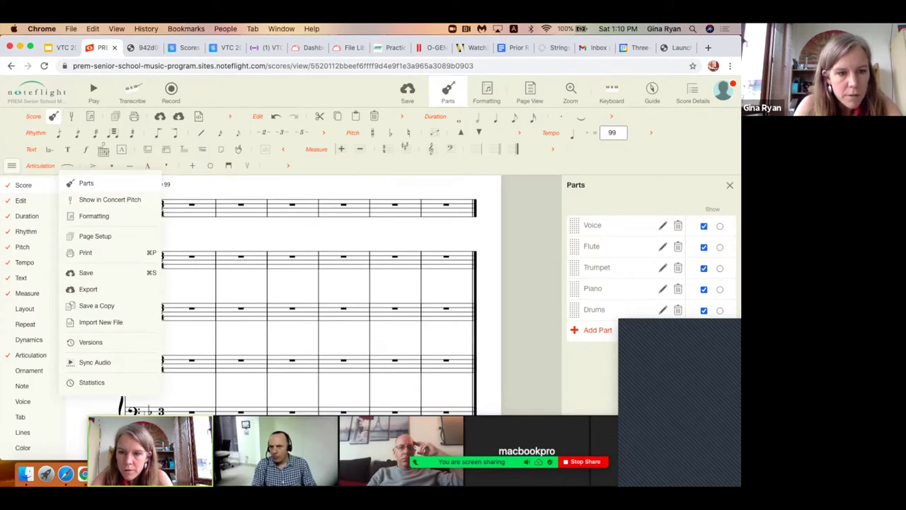
# Generate the print file of the individual parts again and view the flute page.
pyautogui.press('super+p')
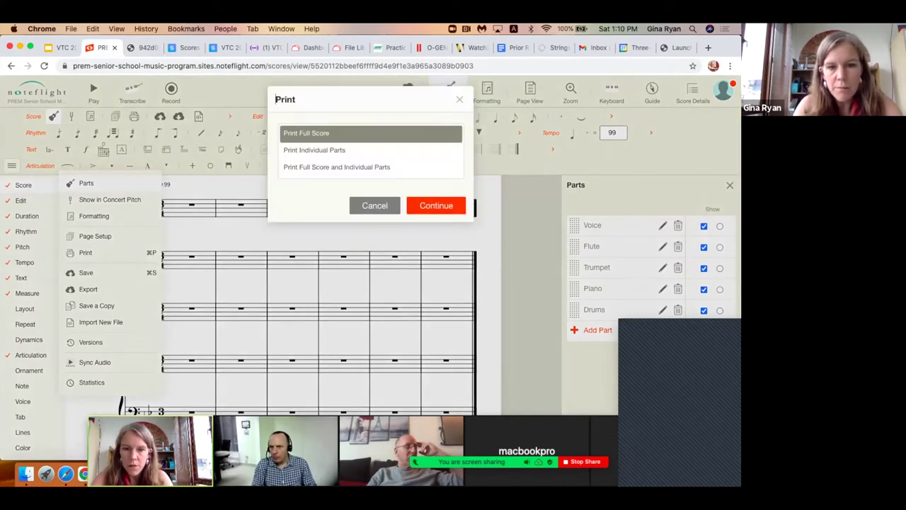
pyautogui.click(370, 150)
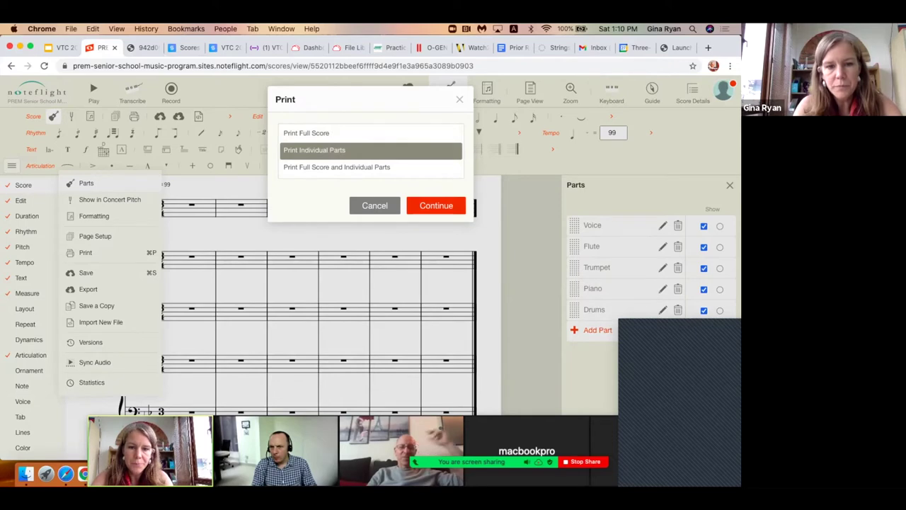
pyautogui.press('Return')
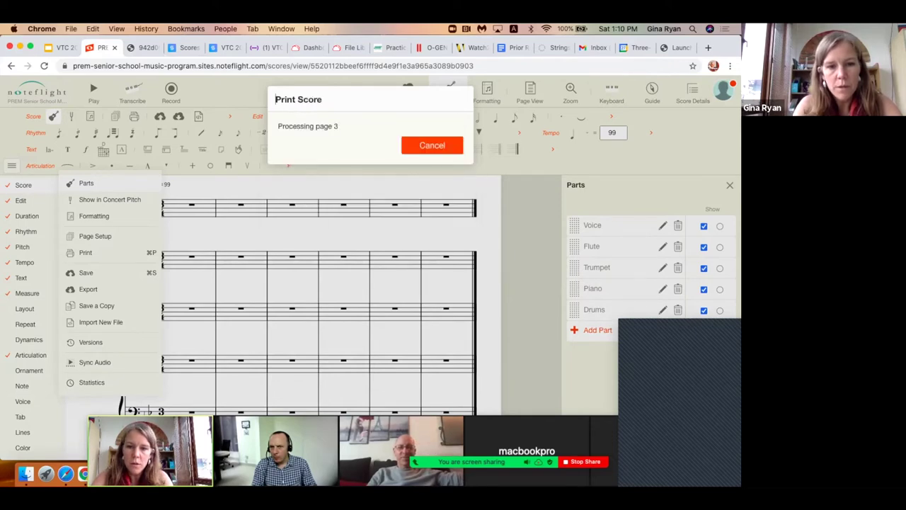
pyautogui.click(432, 145)
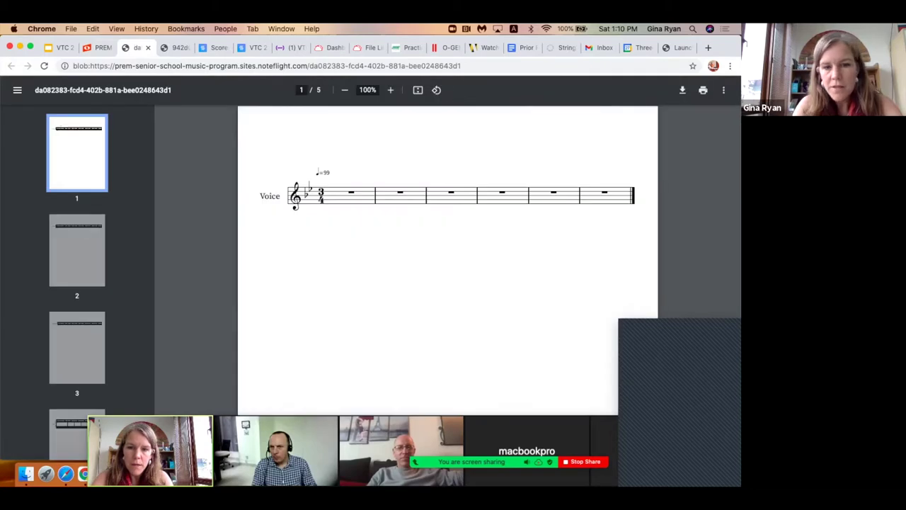
pyautogui.click(76, 250)
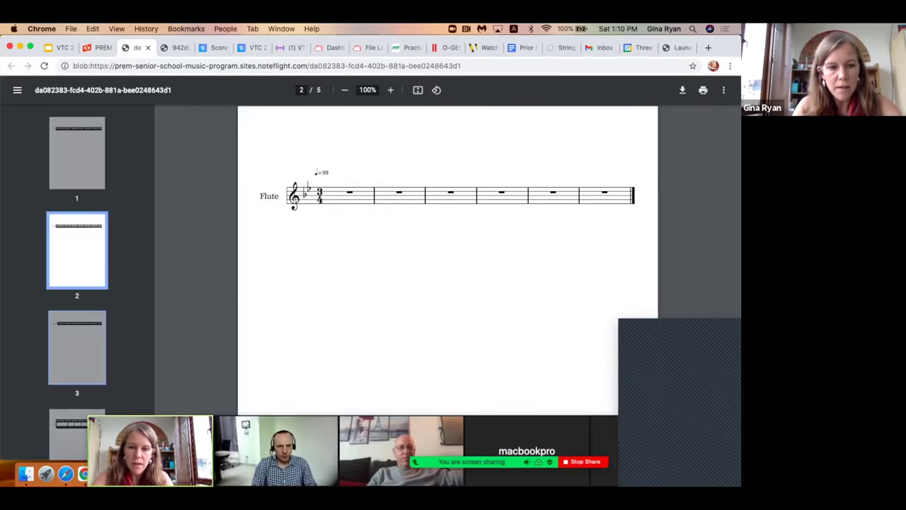
# View the trumpet page of the print file, close both print files and return to the Noteflight score.
pyautogui.click(77, 347)
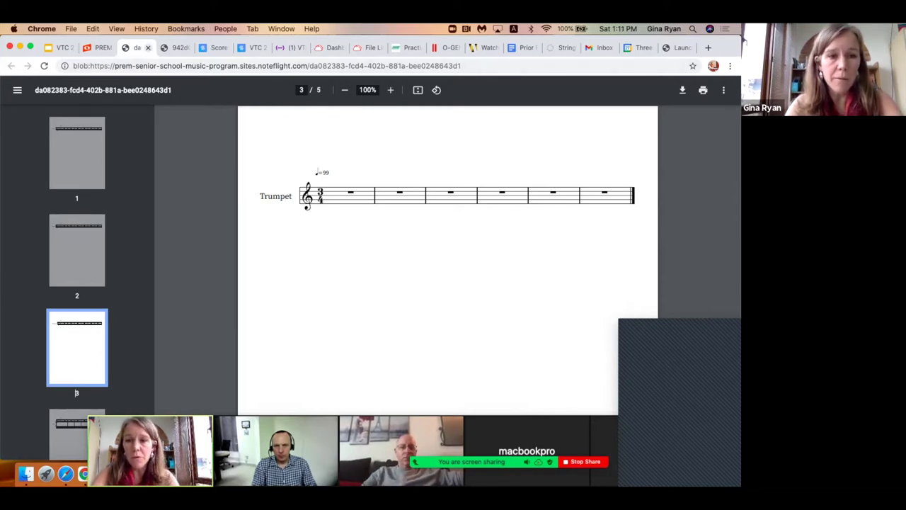
pyautogui.press('super+w')
pyautogui.click(136, 47)
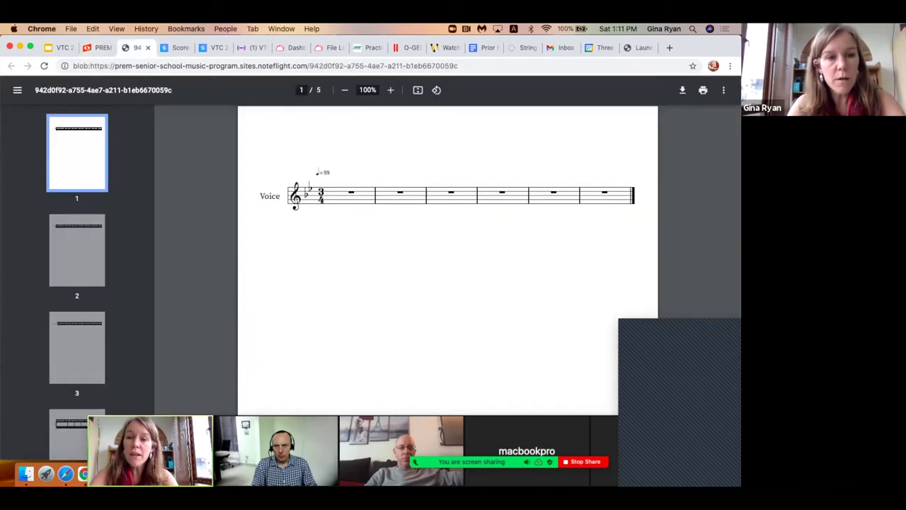
pyautogui.click(148, 48)
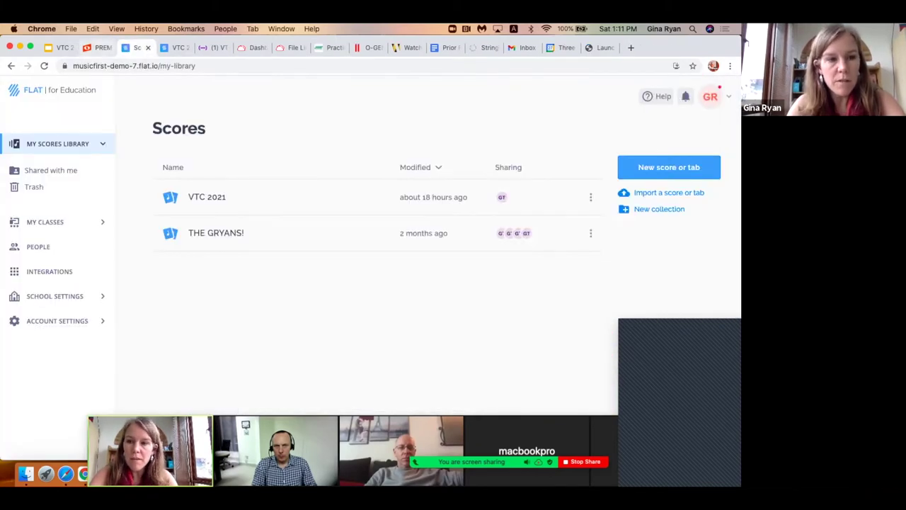
pyautogui.click(97, 47)
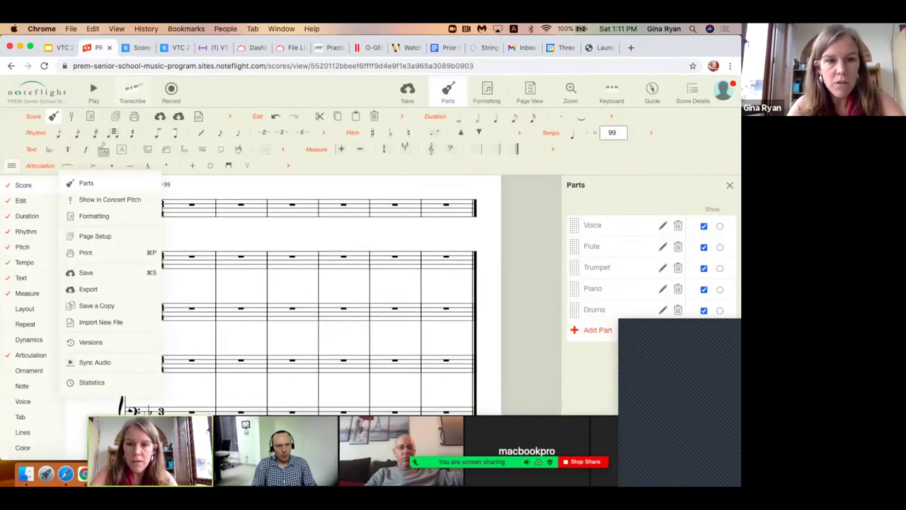
pyautogui.press('Escape')
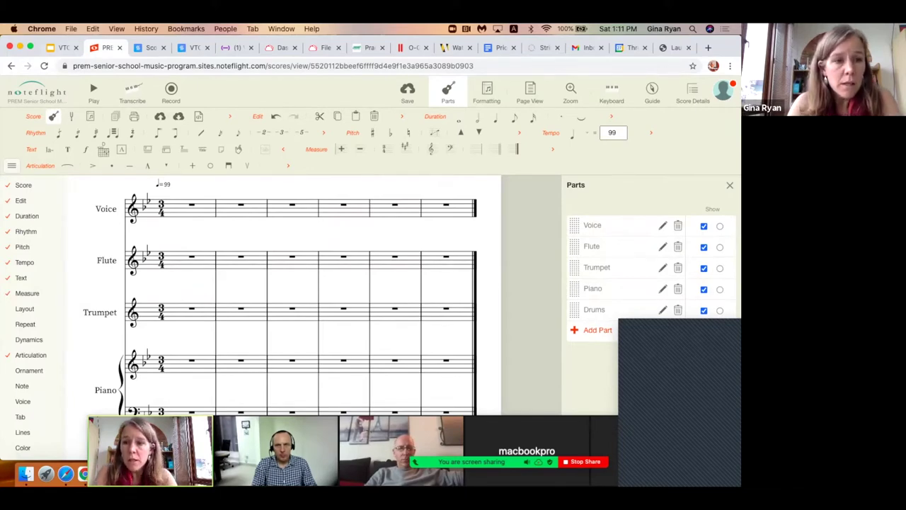
# Switch to the Google Slides presentation, enlarge the speaker notes and select the "Noteflight Making A Mess" resource with its YouTube link.
pyautogui.click(62, 47)
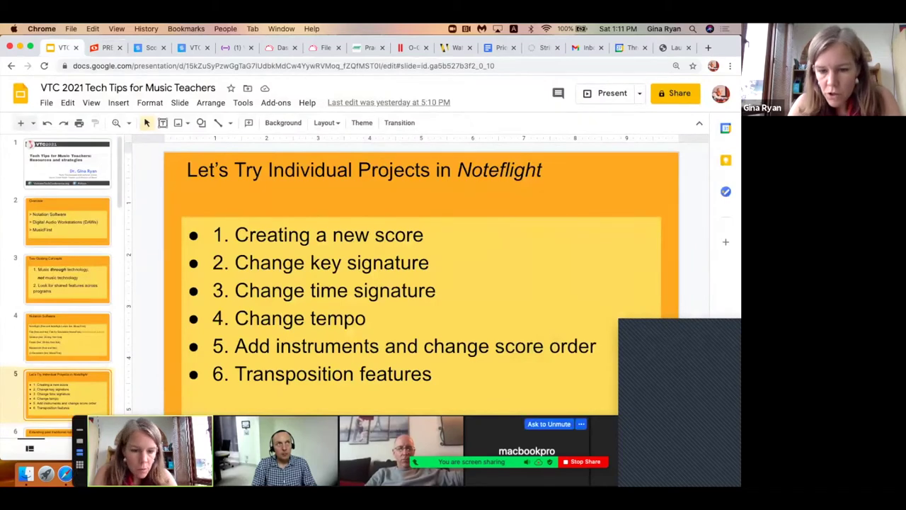
pyautogui.moveTo(524, 425); pyautogui.dragTo(521, 169)
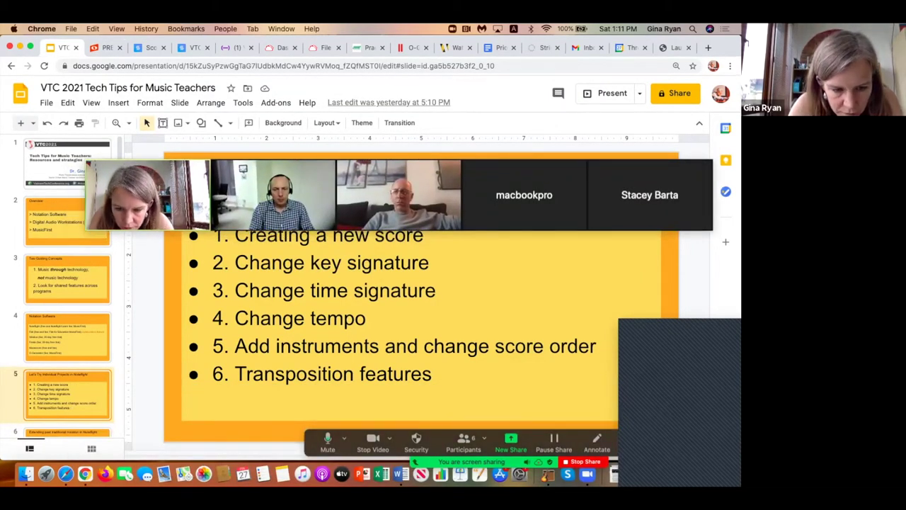
pyautogui.moveTo(417, 452); pyautogui.dragTo(417, 422)
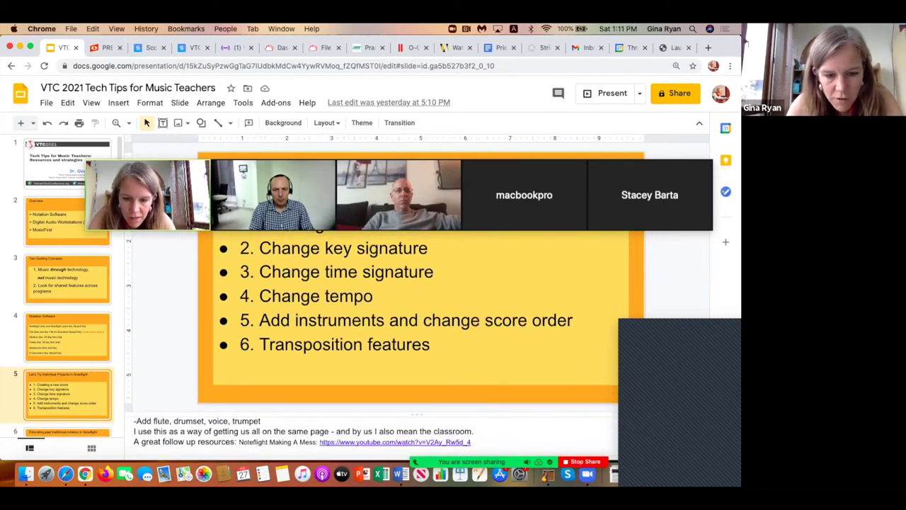
pyautogui.click(320, 442)
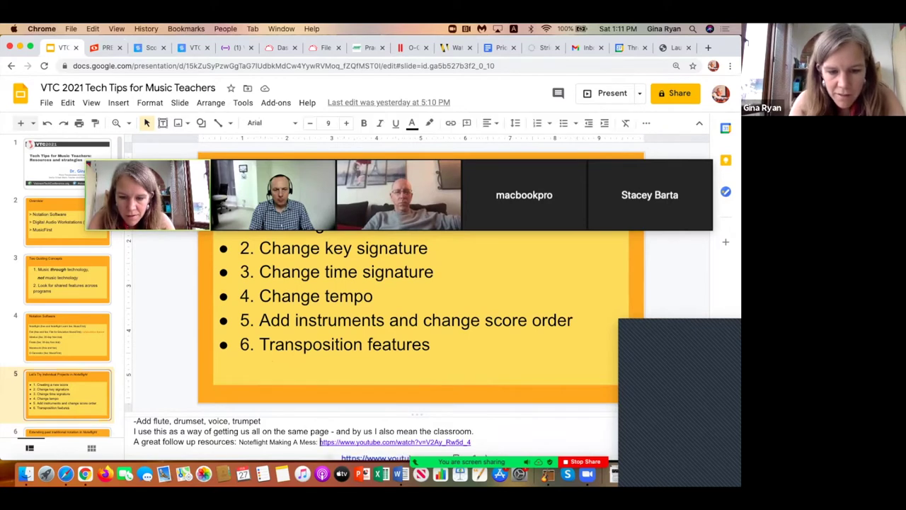
pyautogui.moveTo(240, 442); pyautogui.dragTo(472, 451)
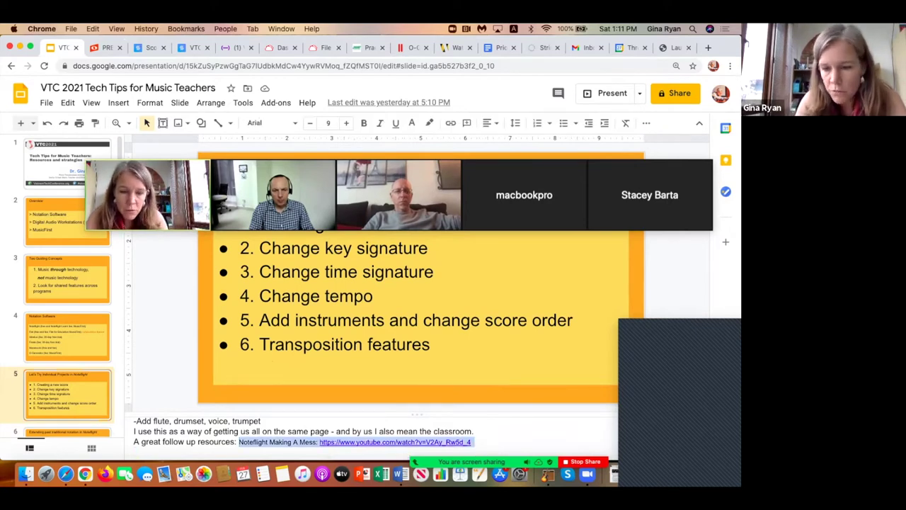
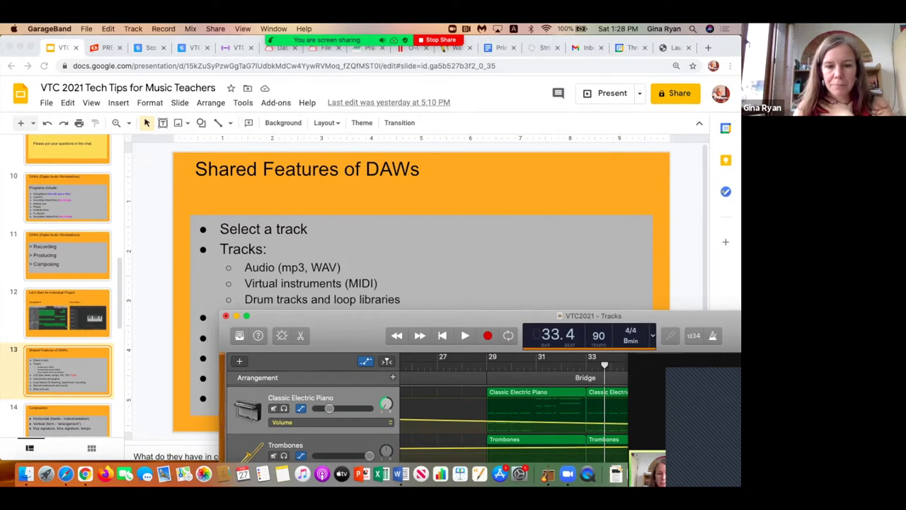
# Bring the VTC2021 GarageBand window fully into view and move the screen-sharing controls clear of its LCD display.
pyautogui.moveTo(495, 316); pyautogui.dragTo(485, 341)
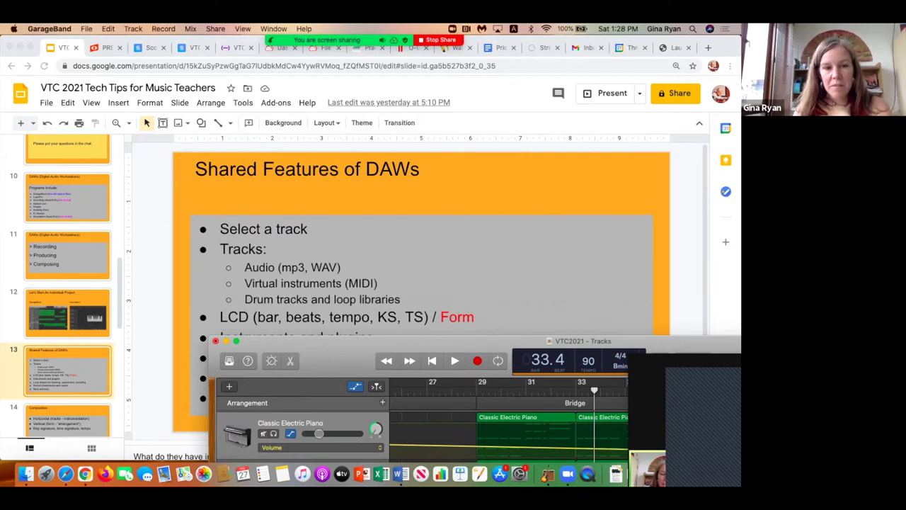
pyautogui.moveTo(582, 341); pyautogui.dragTo(423, 80)
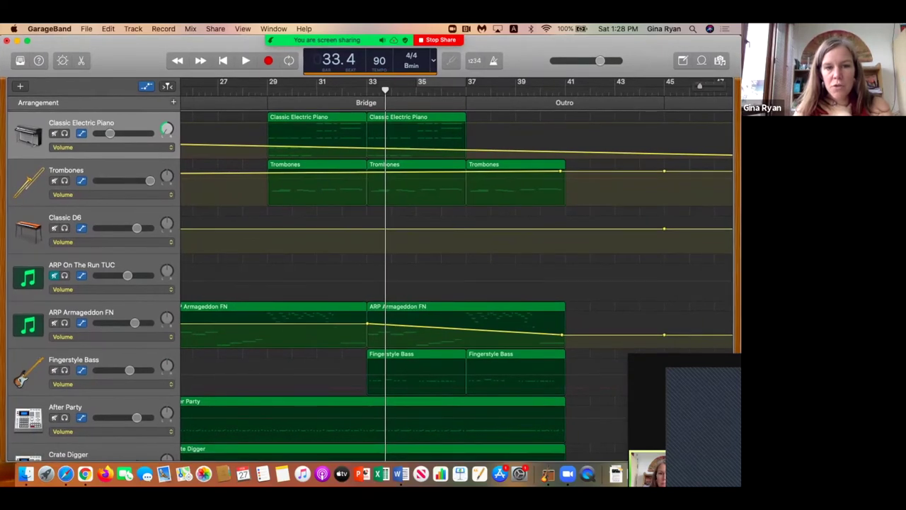
pyautogui.press('F11')
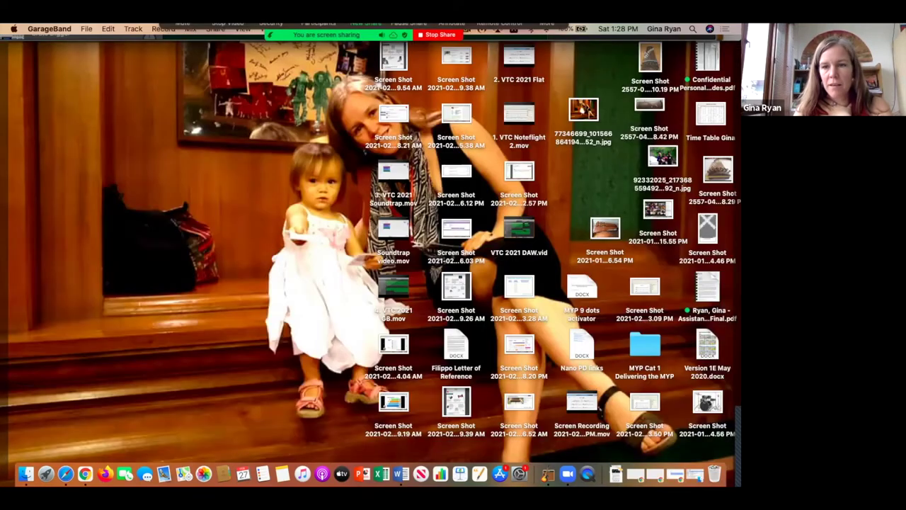
pyautogui.press('F11')
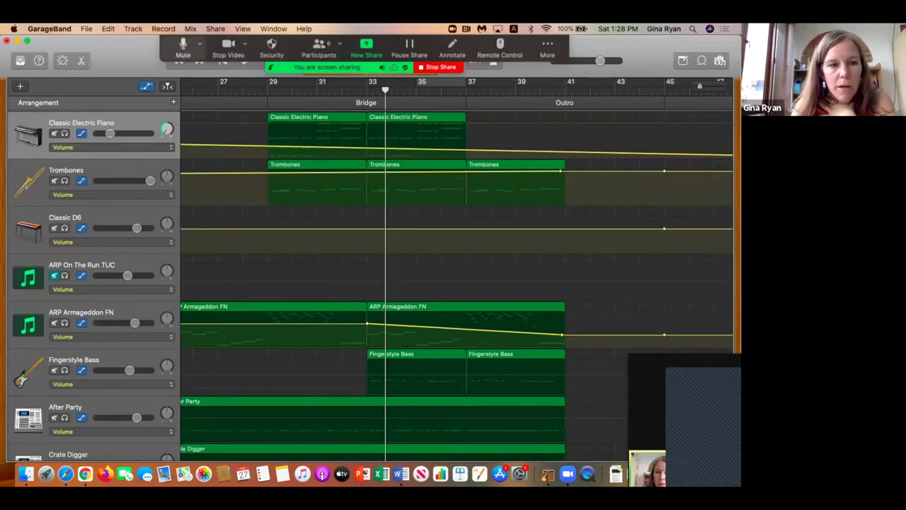
pyautogui.moveTo(198, 49); pyautogui.dragTo(299, 463)
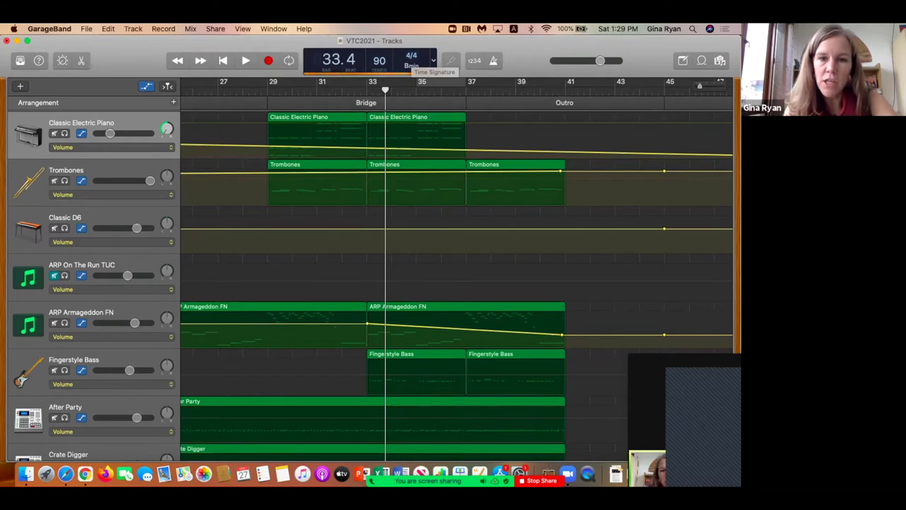
# Review the GarageBand project's time signature and key signature options, keeping 4/4 and B minor.
pyautogui.click(412, 60)
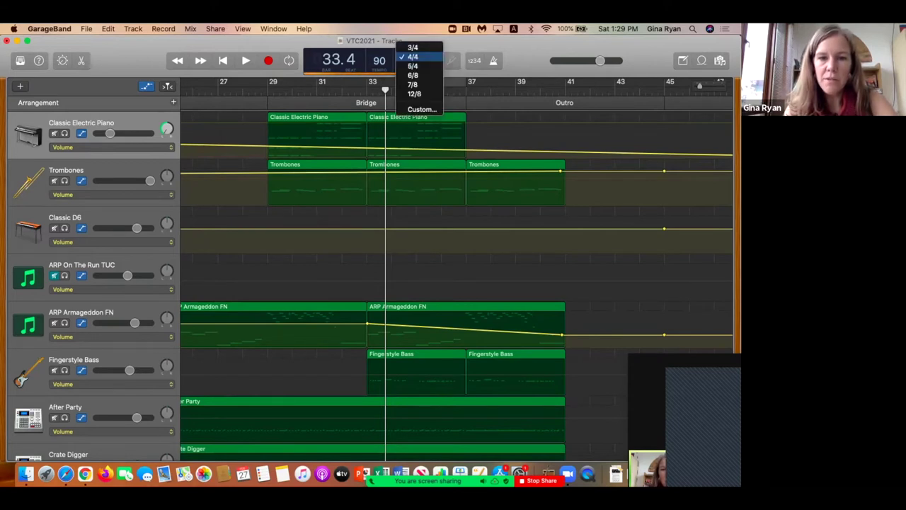
pyautogui.click(413, 56)
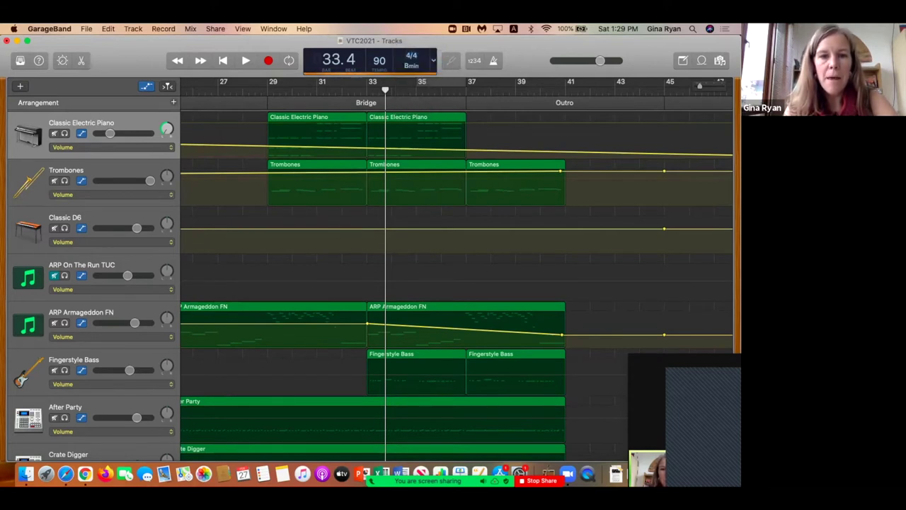
pyautogui.click(412, 67)
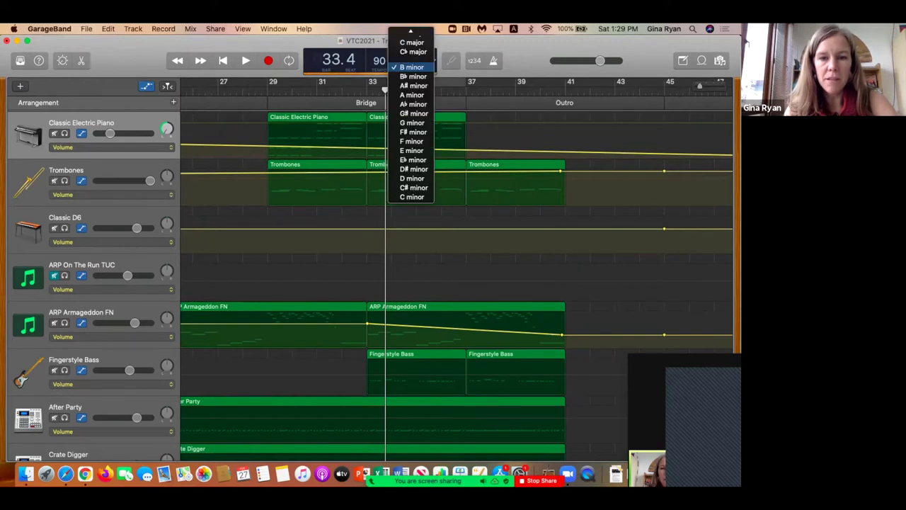
pyautogui.click(413, 67)
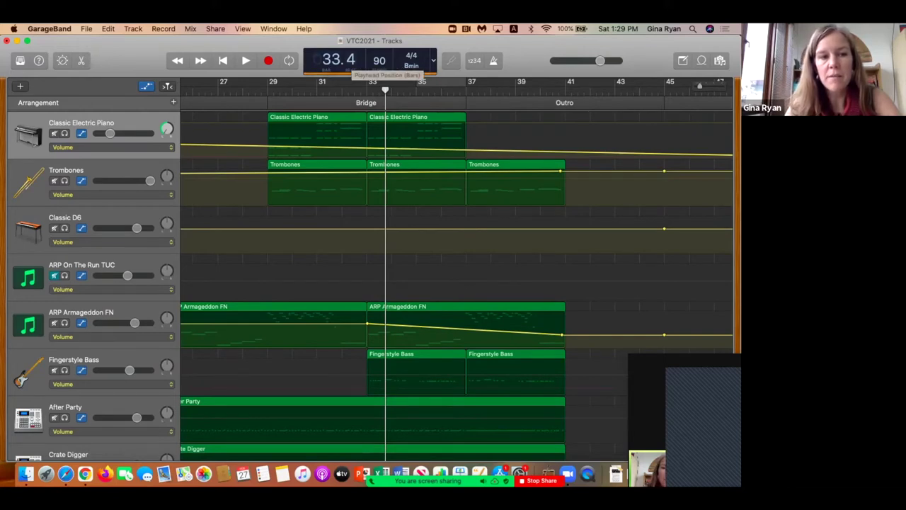
# Switch to the VTC 2021 project in Soundtrap and review its key options and its grid and time signature options.
pyautogui.hotkey('ctrl', 'Up')
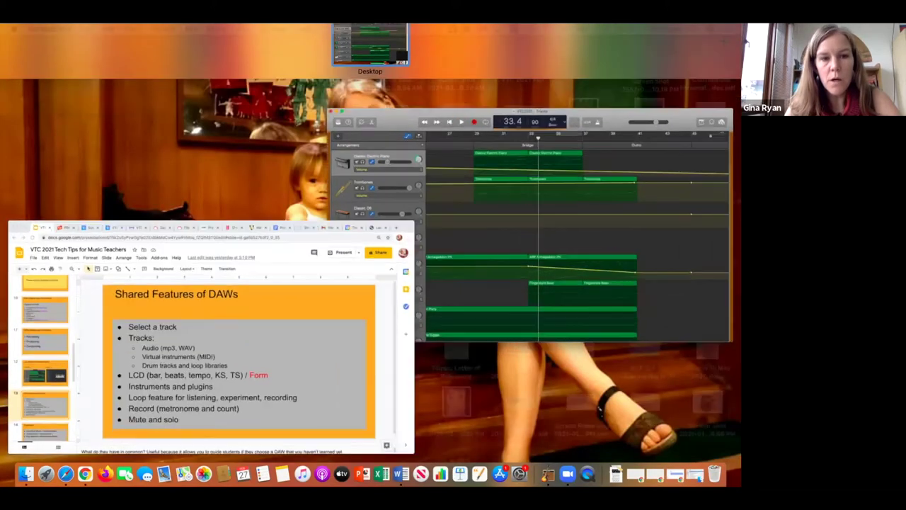
pyautogui.click(247, 342)
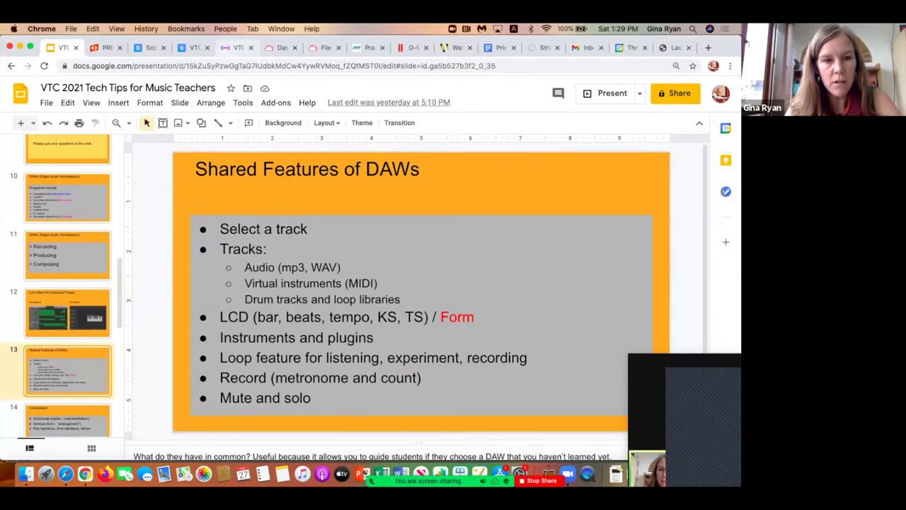
pyautogui.click(236, 47)
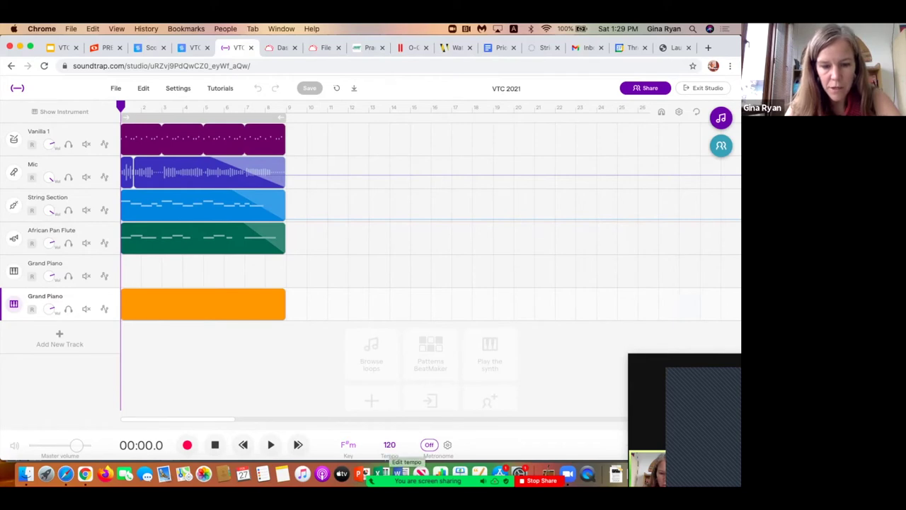
pyautogui.click(349, 445)
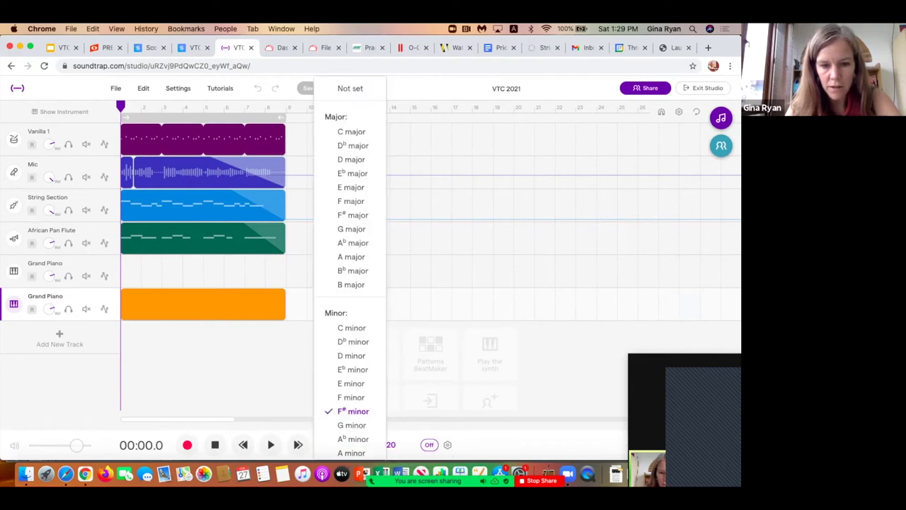
pyautogui.click(489, 354)
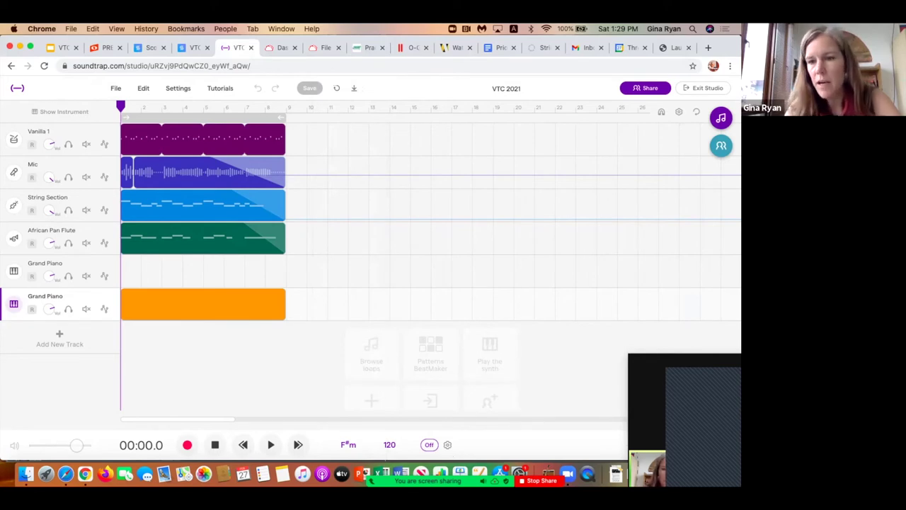
pyautogui.click(679, 112)
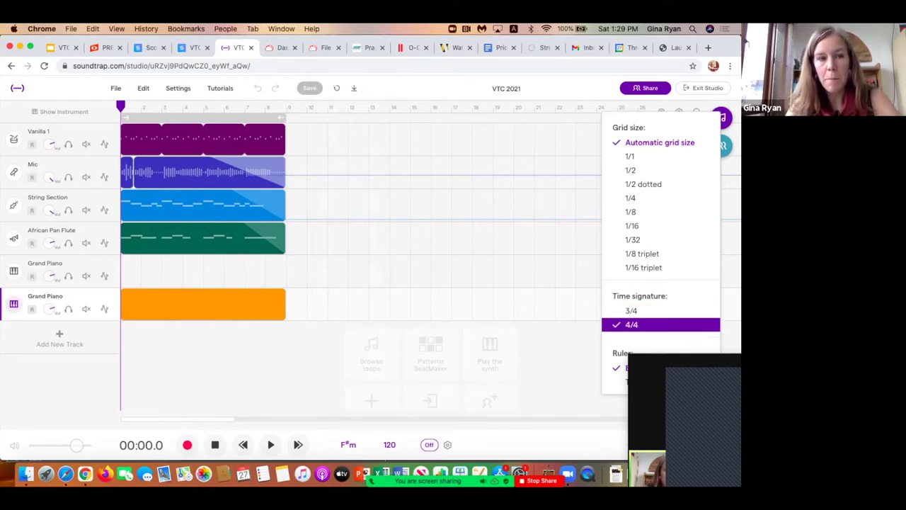
pyautogui.press('Escape')
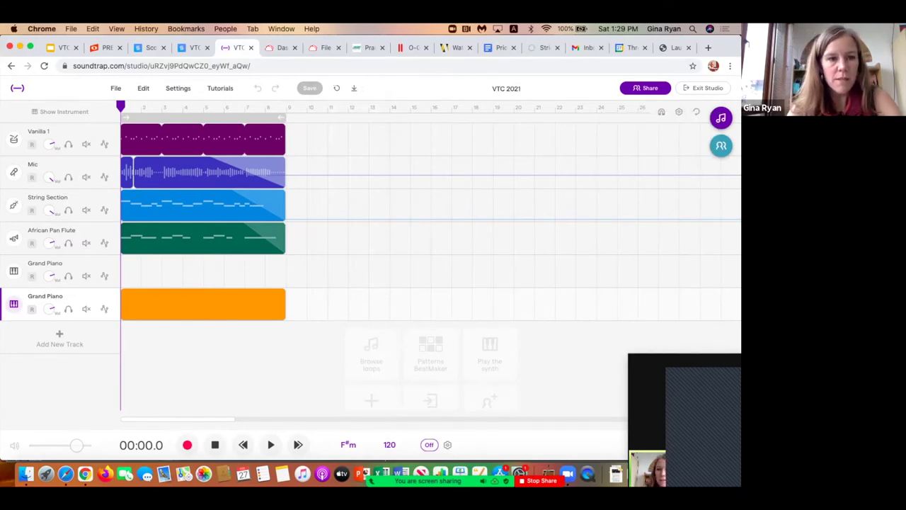
# Return to GarageBand and show the sound library for the Classic Electric Piano track.
pyautogui.click(63, 48)
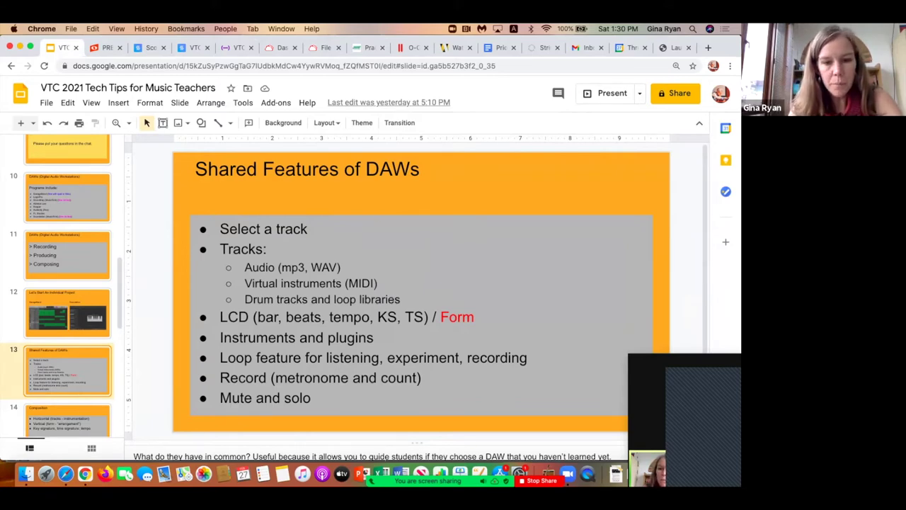
pyautogui.hotkey('ctrl', 'Up')
pyautogui.click(552, 220)
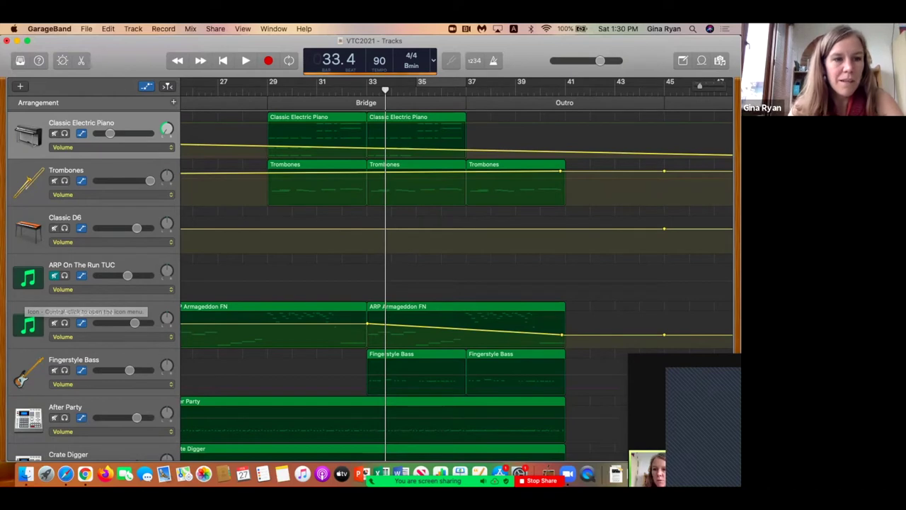
pyautogui.click(19, 60)
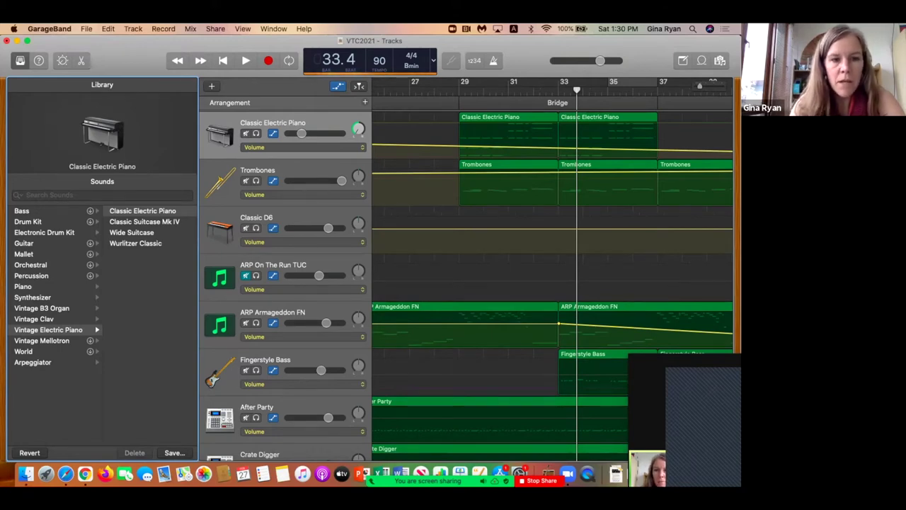
# Switch back to the Soundtrap project and show the instrument categories available for a new track.
pyautogui.hotkey('ctrl', 'Up')
pyautogui.click(194, 346)
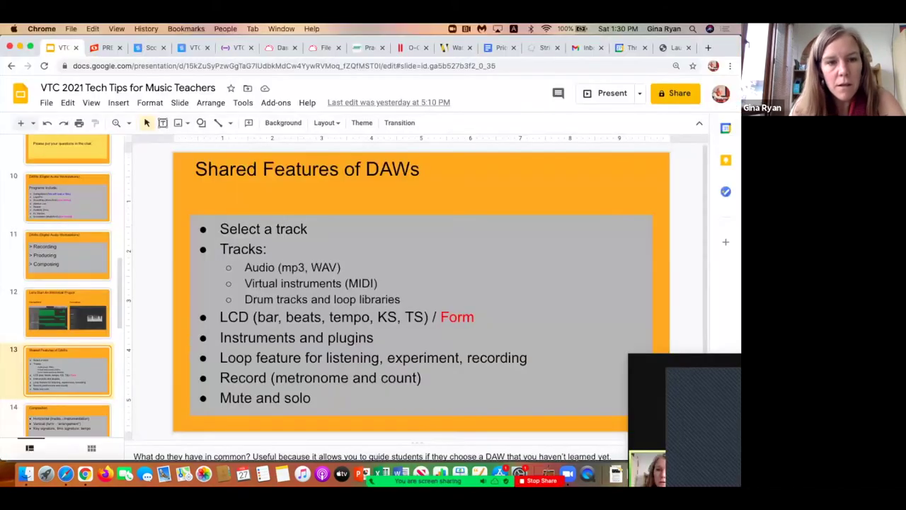
pyautogui.click(235, 47)
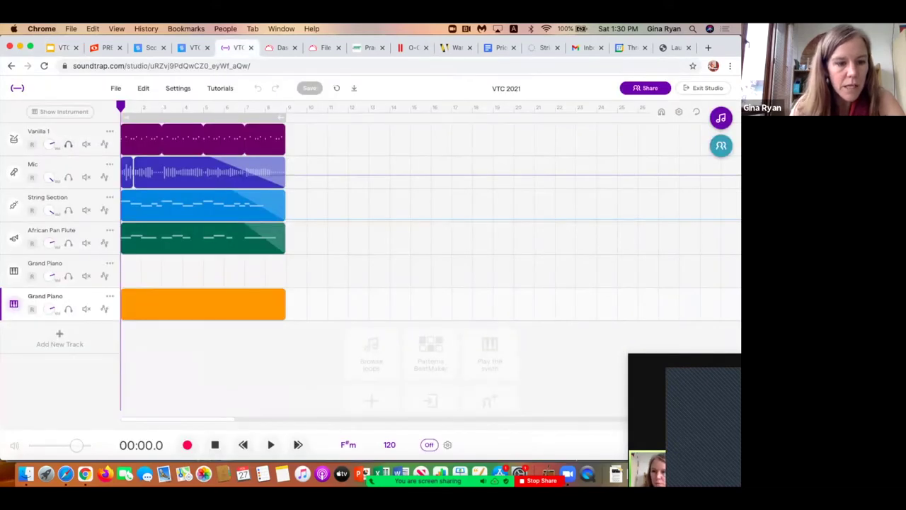
pyautogui.click(59, 338)
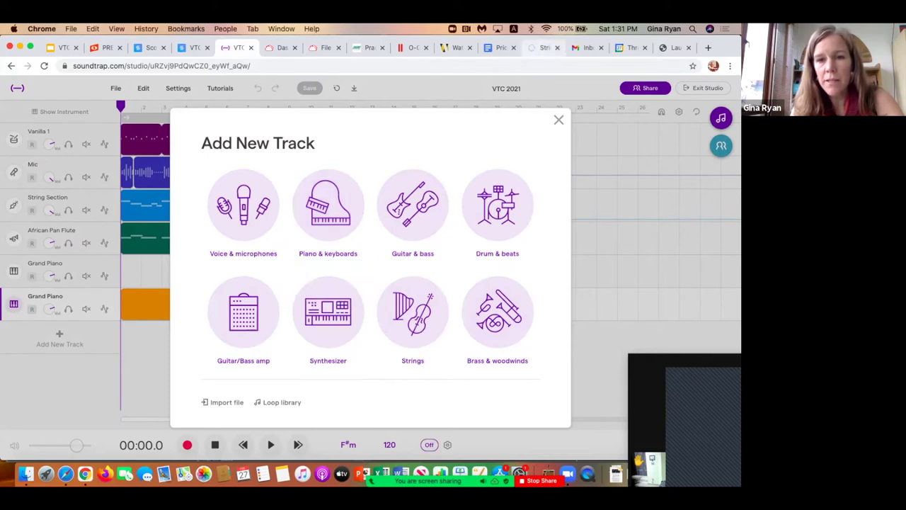
# Switch to the Spitfire Audio web page with the guide to string libraries.
pyautogui.click(544, 47)
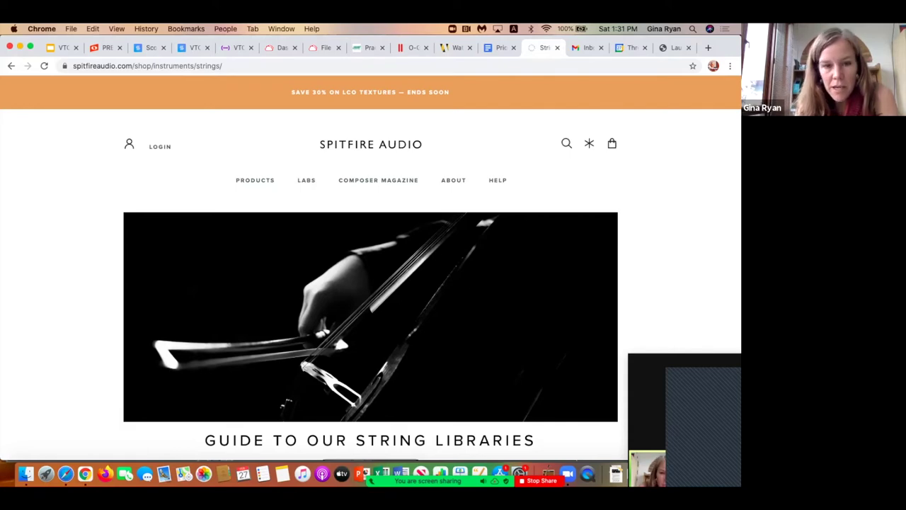
pyautogui.moveTo(255, 180)
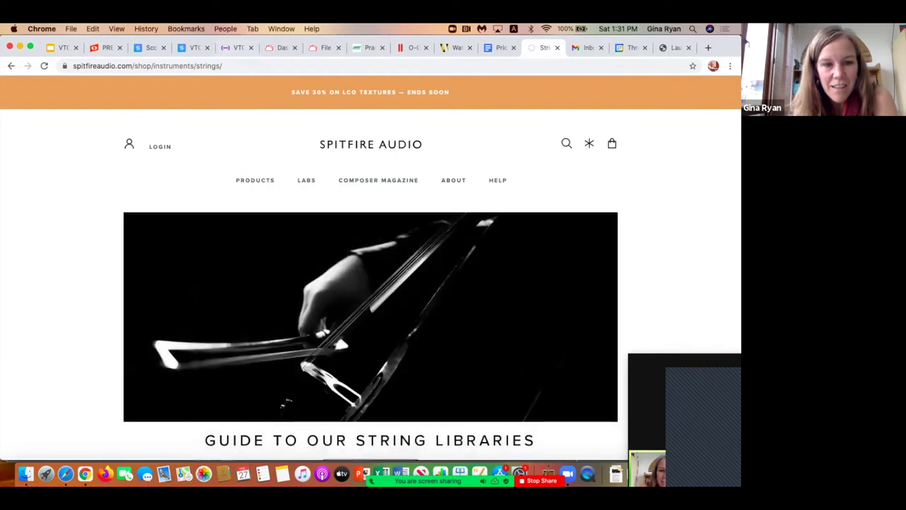
# Search the Spitfire Audio site for "bbc so" and open the BBC Symphony Orchestra Discover product page.
pyautogui.click(567, 143)
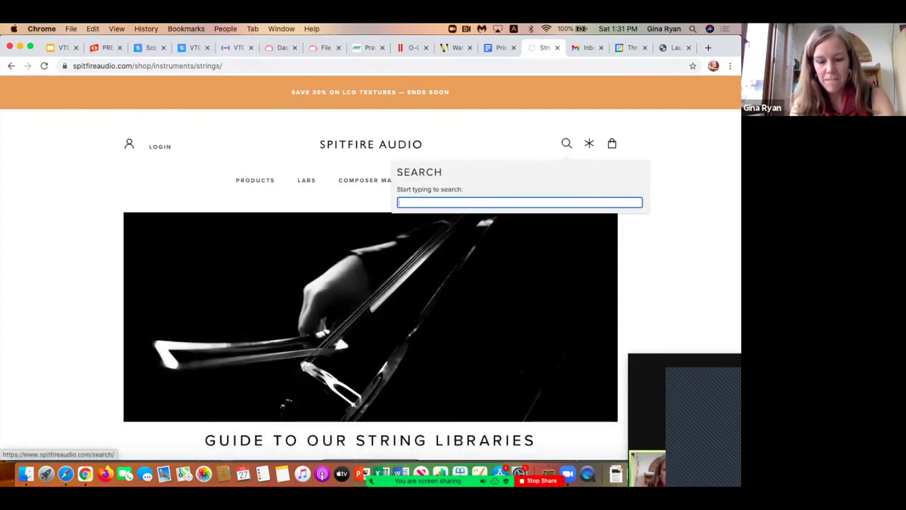
pyautogui.write('bbc so')
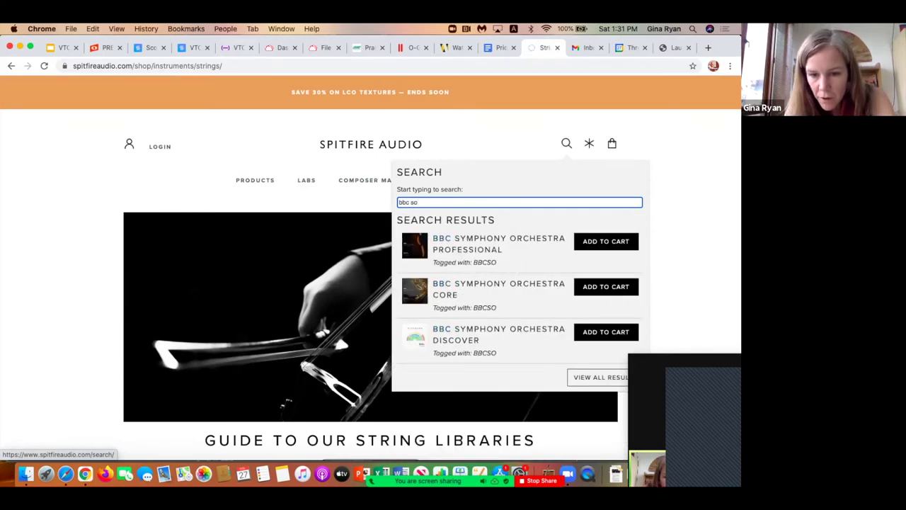
pyautogui.click(480, 340)
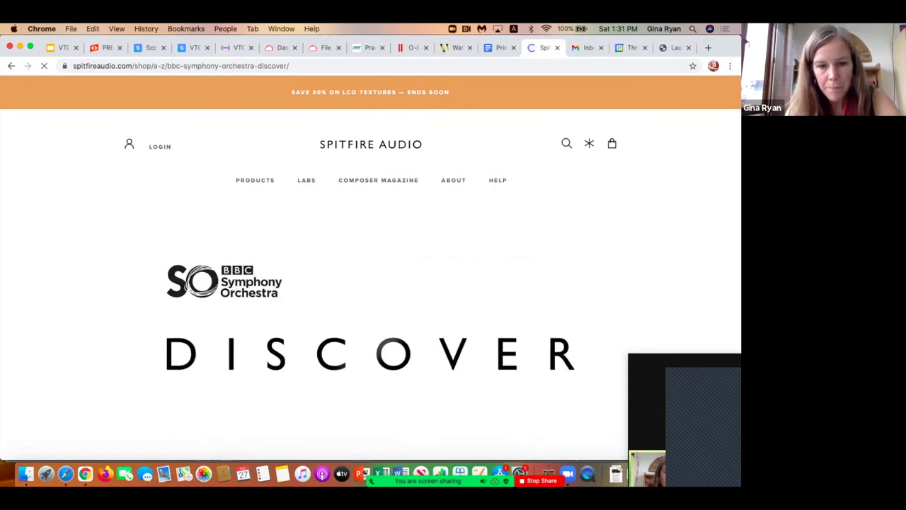
# Examine the BBC Symphony Orchestra Discover page for its instrument families, plugin interface, description and pricing options.
pyautogui.scroll(-5, 370, 283)
pyautogui.scroll(-6, 371, 284)
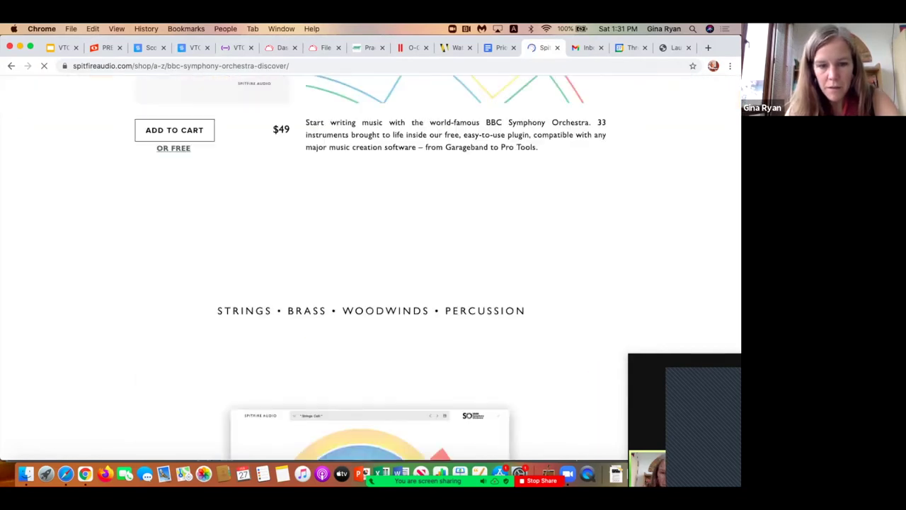
pyautogui.scroll(-7, 370, 284)
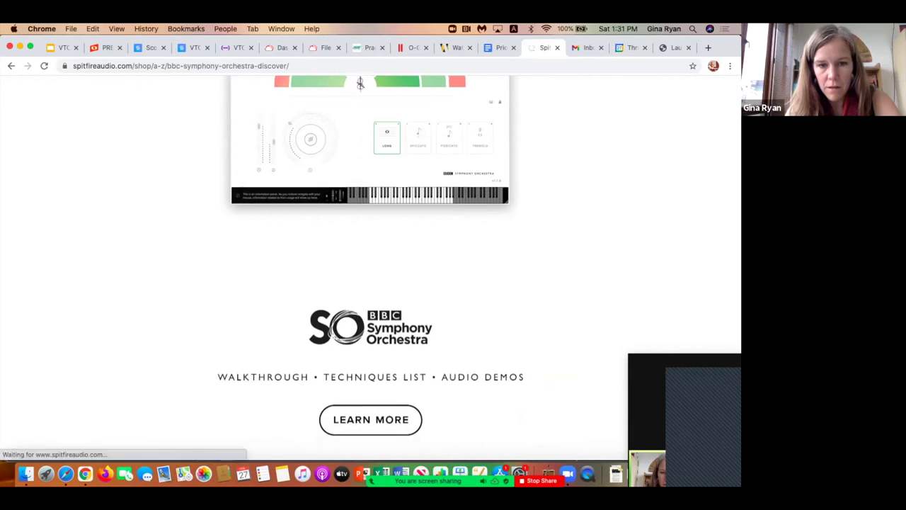
pyautogui.scroll(3, 371, 283)
pyautogui.scroll(3, 370, 284)
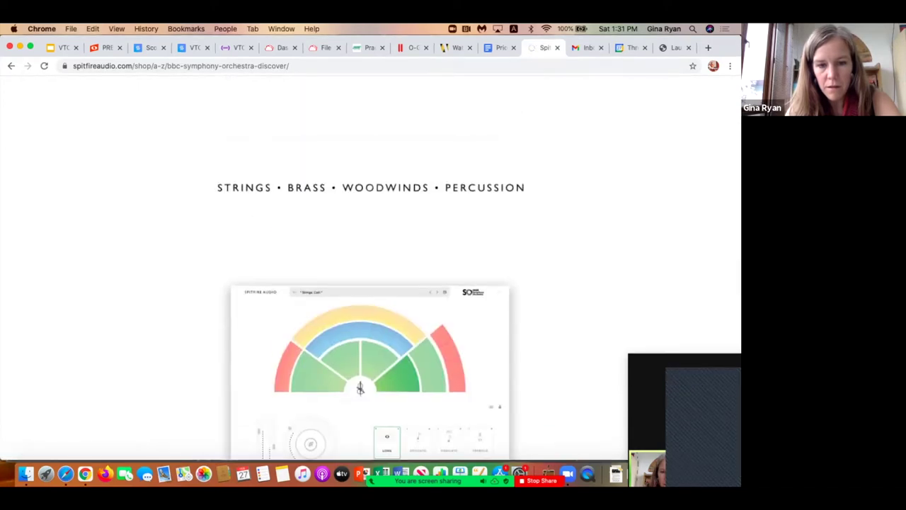
pyautogui.scroll(-5, 370, 283)
pyautogui.scroll(9, 370, 284)
pyautogui.scroll(1, 370, 284)
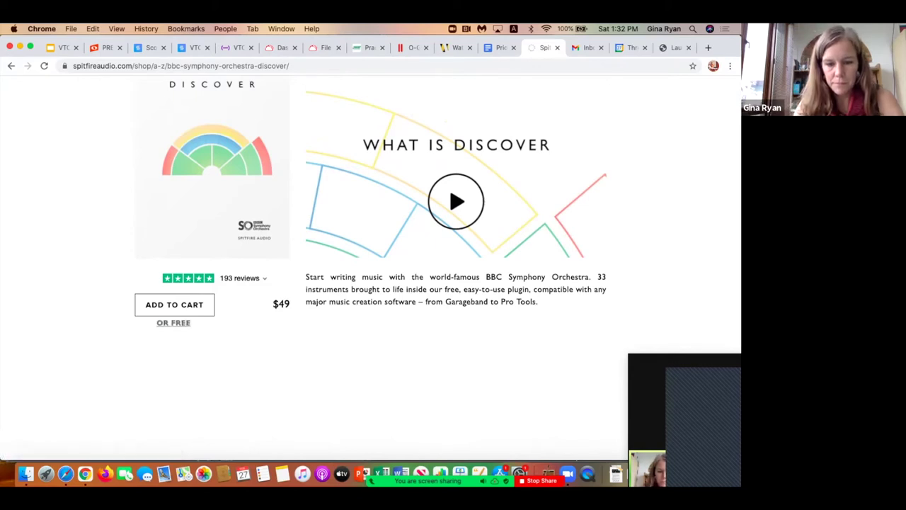
# Unmute the meeting microphone and select the web address of the BBC Symphony Orchestra Discover page.
pyautogui.click(283, 458)
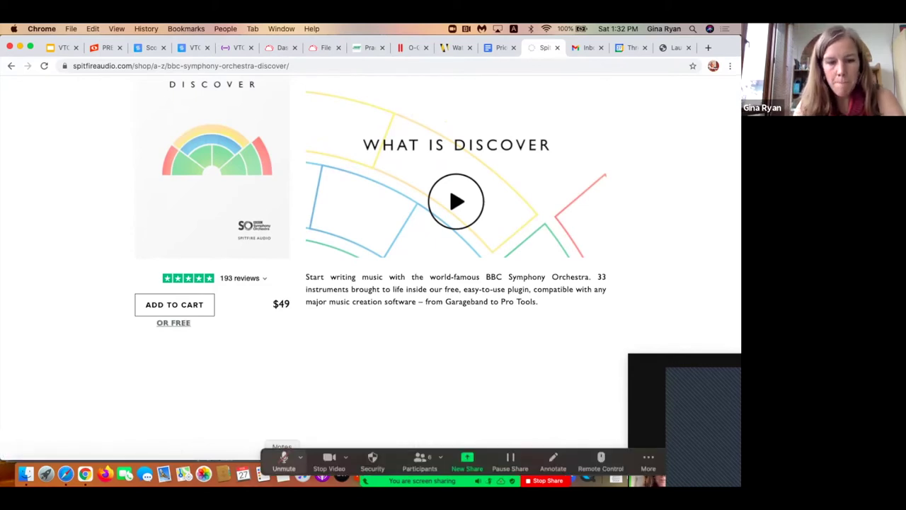
pyautogui.click(283, 459)
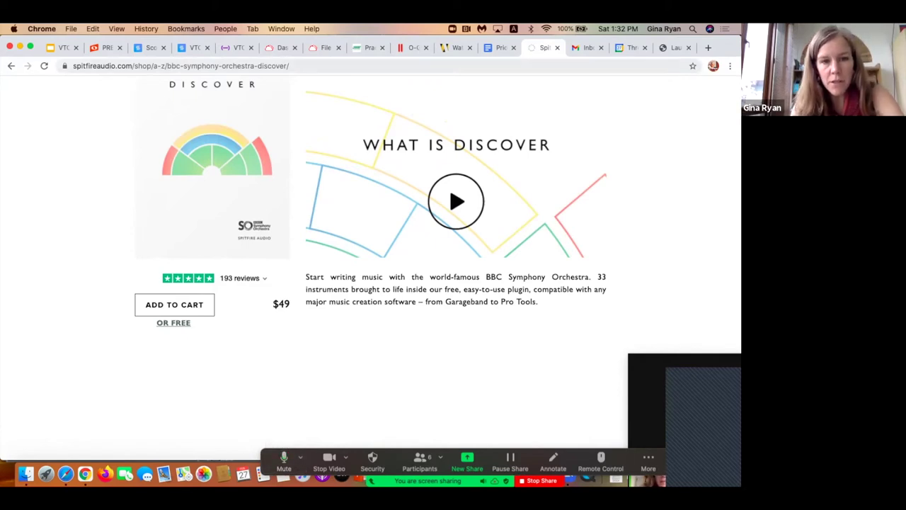
pyautogui.press('super+l')
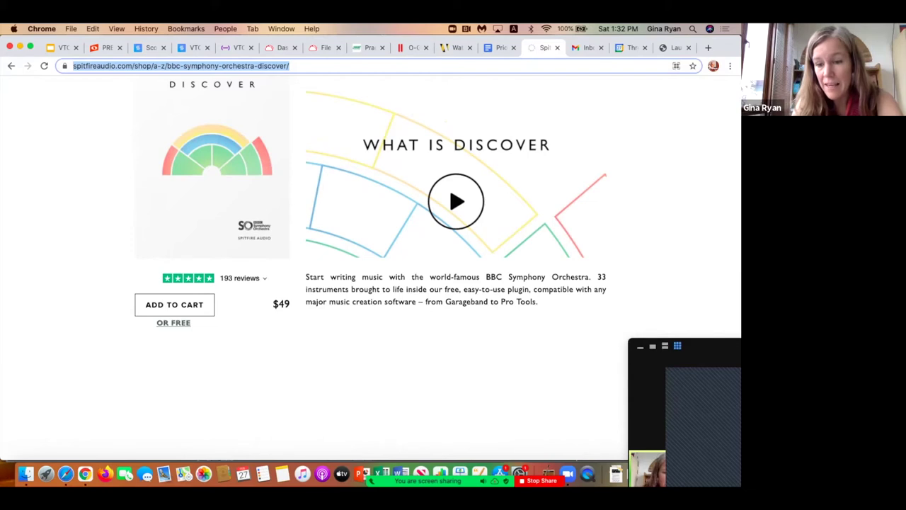
# Check the participants in the meeting's video panel and move the panel back out of the way.
pyautogui.moveTo(701, 346); pyautogui.dragTo(650, 37)
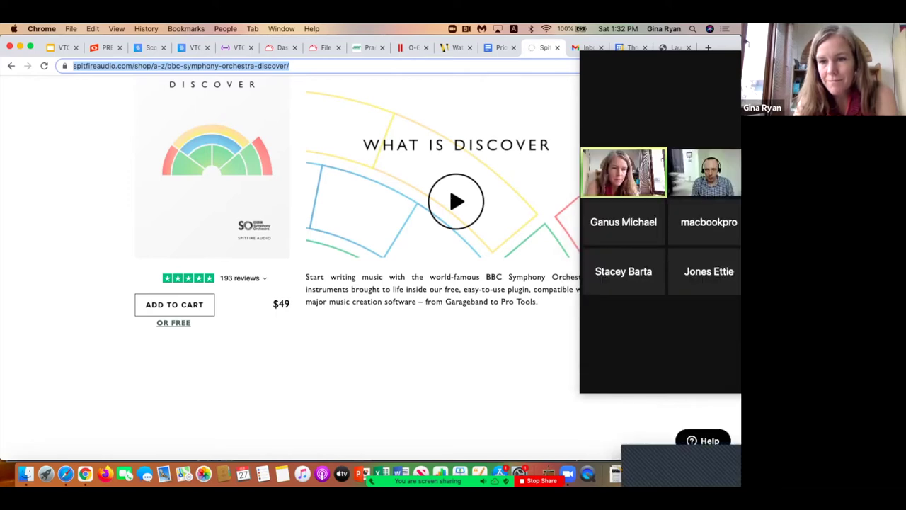
pyautogui.moveTo(659, 43); pyautogui.dragTo(708, 373)
# Switch to the VTC2021 GarageBand project and raise the meeting's video panel to view the participants.
pyautogui.hotkey('ctrl', 'Up')
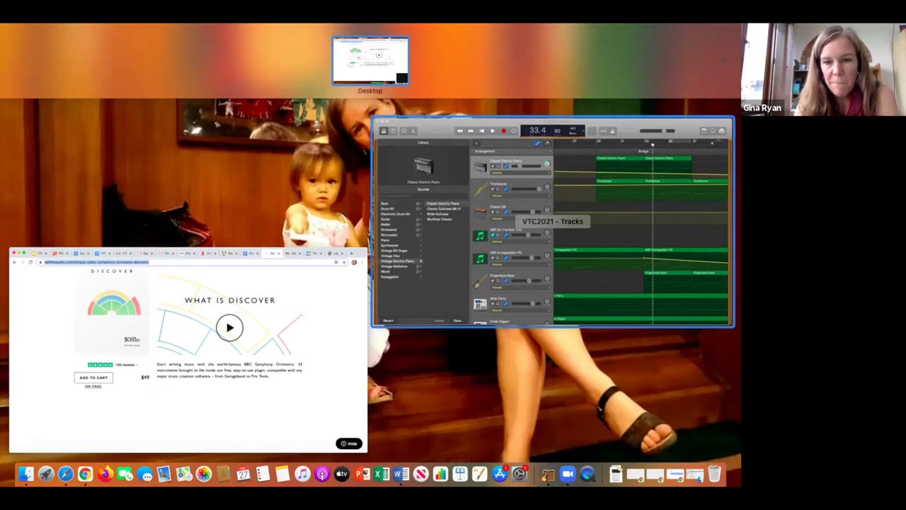
pyautogui.click(552, 219)
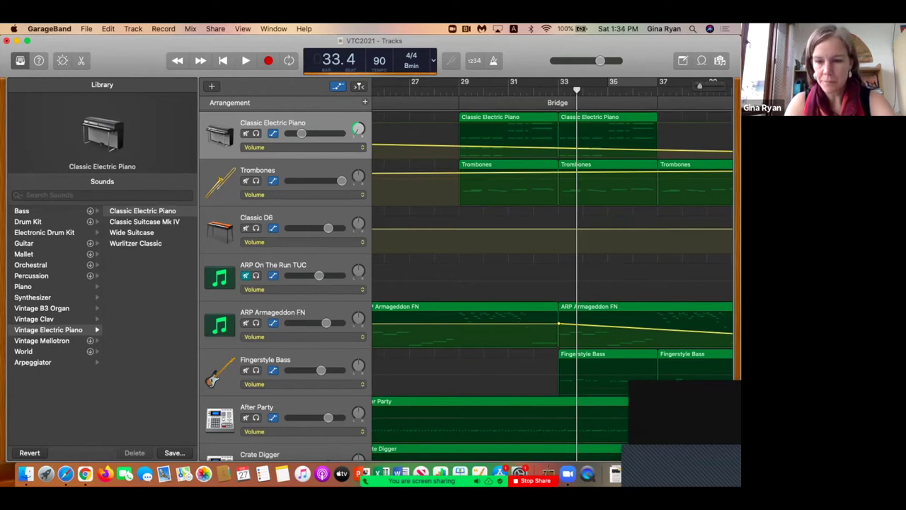
pyautogui.press('F11')
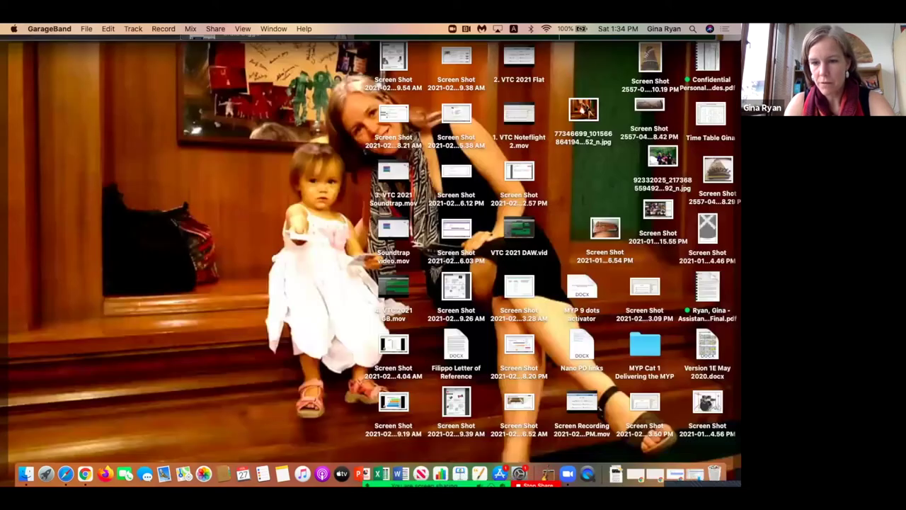
pyautogui.press('F11')
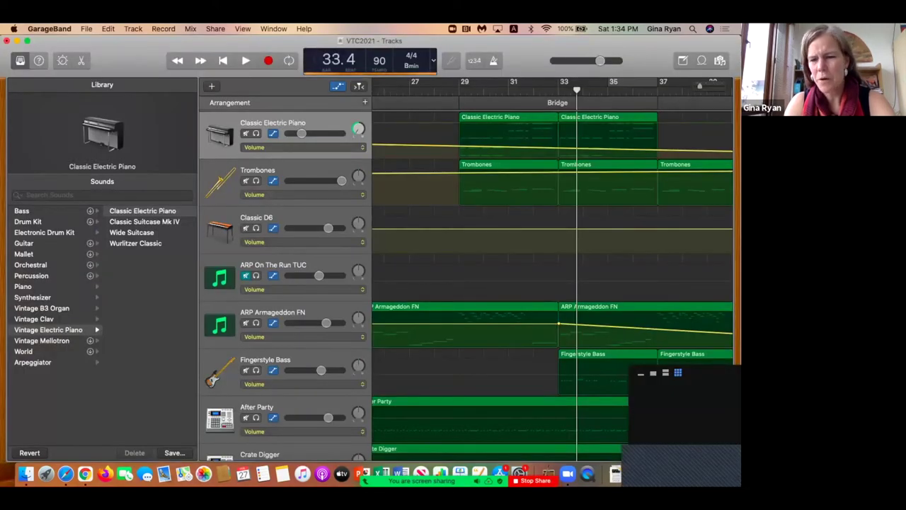
pyautogui.moveTo(685, 372); pyautogui.dragTo(644, 79)
pyautogui.moveTo(589, 425); pyautogui.dragTo(592, 388)
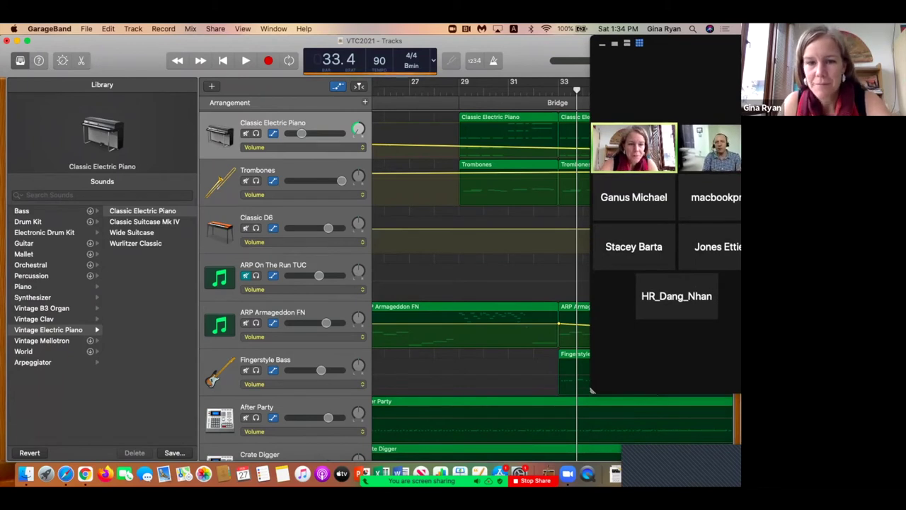
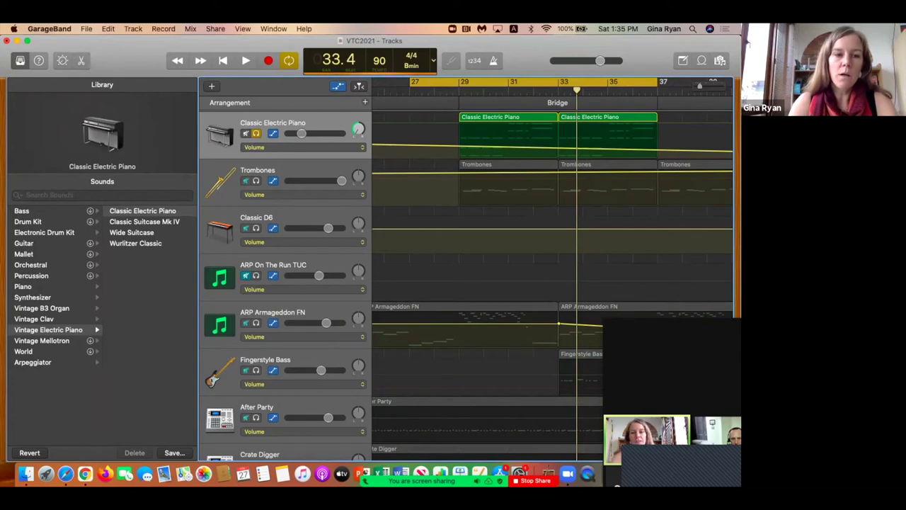
# Switch to the VTC 2021 project in Soundtrap and dismiss the choices for adding a new track.
pyautogui.hotkey('ctrl', 'Up')
pyautogui.click(188, 347)
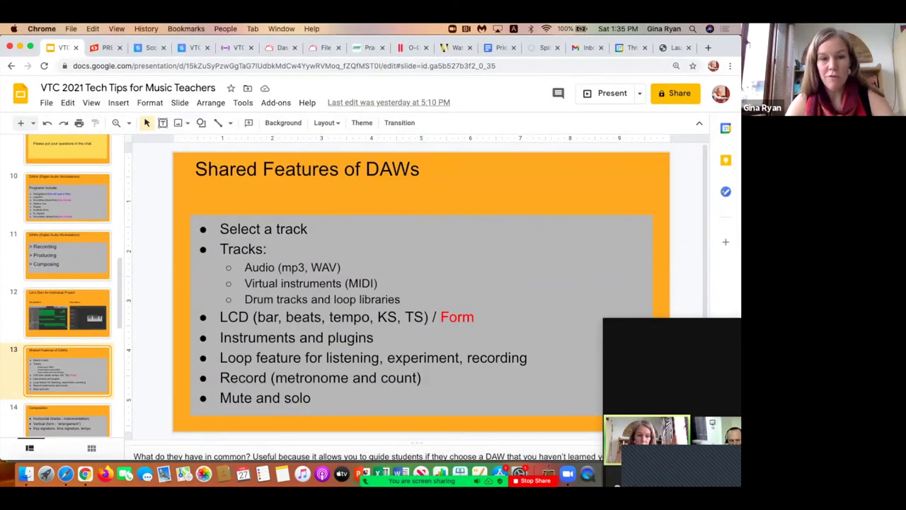
pyautogui.click(234, 48)
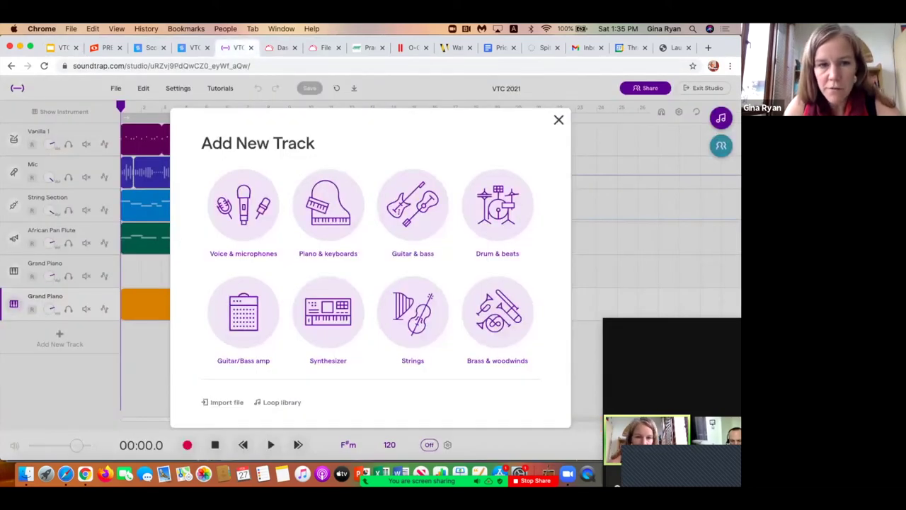
pyautogui.click(559, 120)
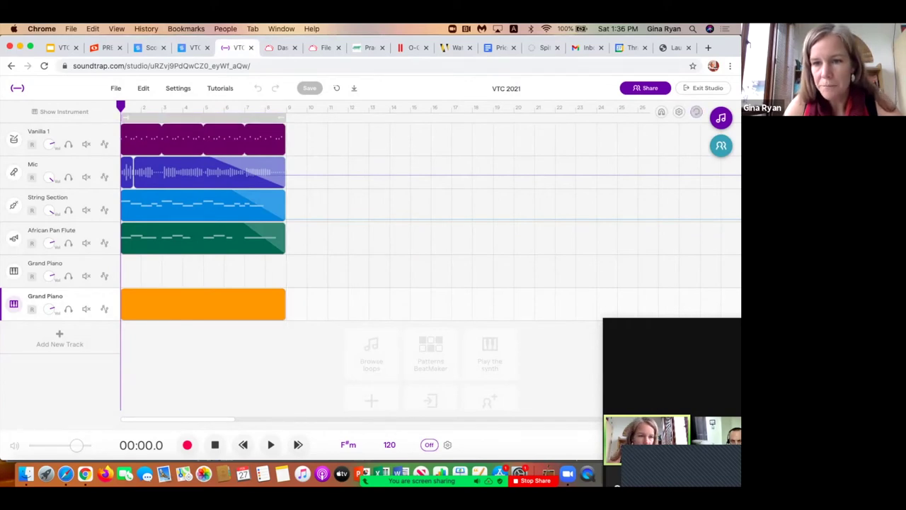
# Turn on looping in Soundtrap, shorten the loop region to about the first four bars, and place the playhead past bar 15.
pyautogui.click(696, 111)
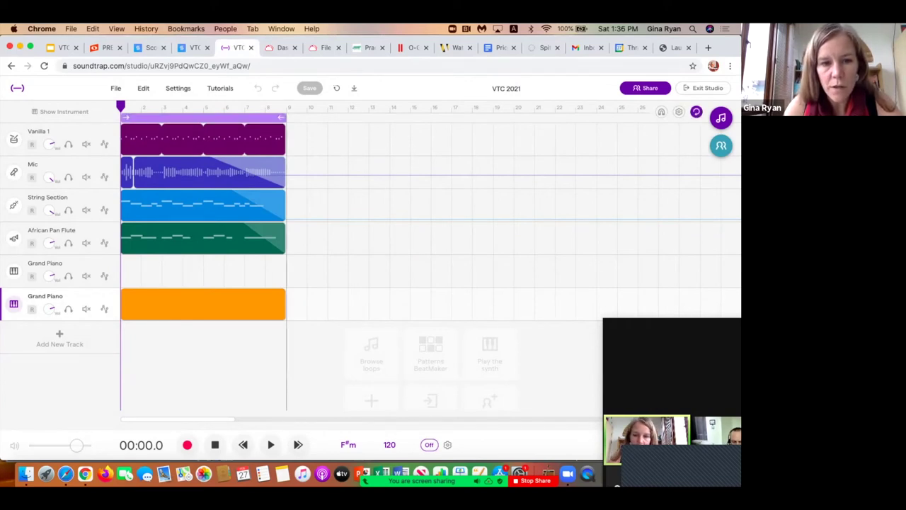
pyautogui.moveTo(282, 116); pyautogui.dragTo(200, 117)
pyautogui.click(423, 127)
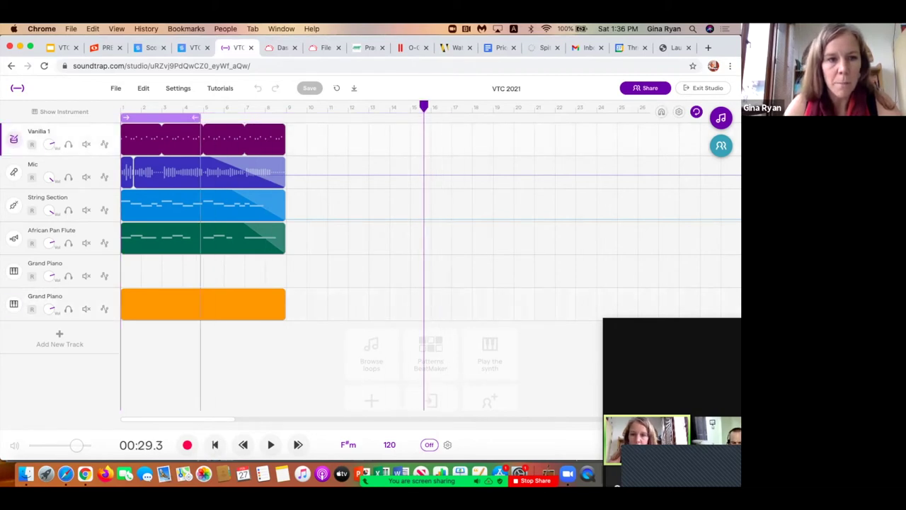
# Revisit the Shared Features of DAWs slide and review the track list of the VTC2021 project in GarageBand.
pyautogui.click(60, 47)
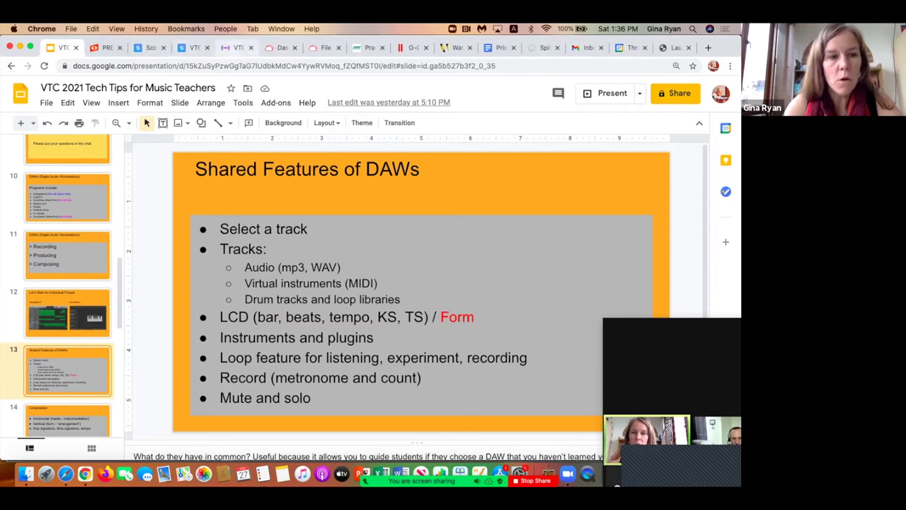
pyautogui.hotkey('ctrl', 'Up')
pyautogui.click(550, 221)
pyautogui.click(517, 226)
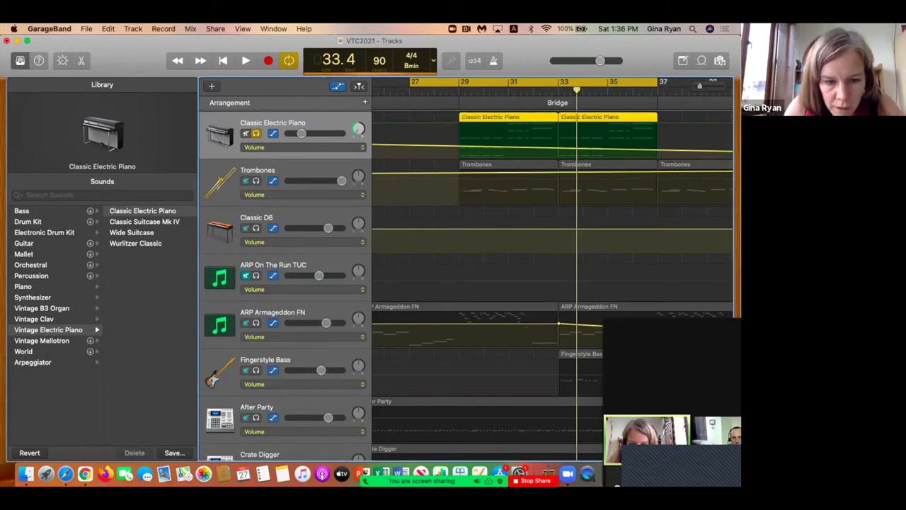
pyautogui.scroll(-5, 467, 283)
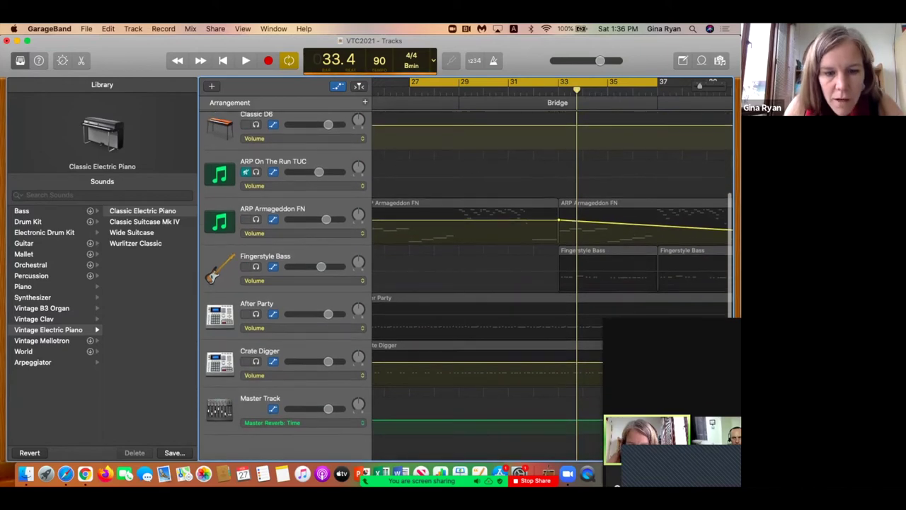
pyautogui.scroll(5, 467, 283)
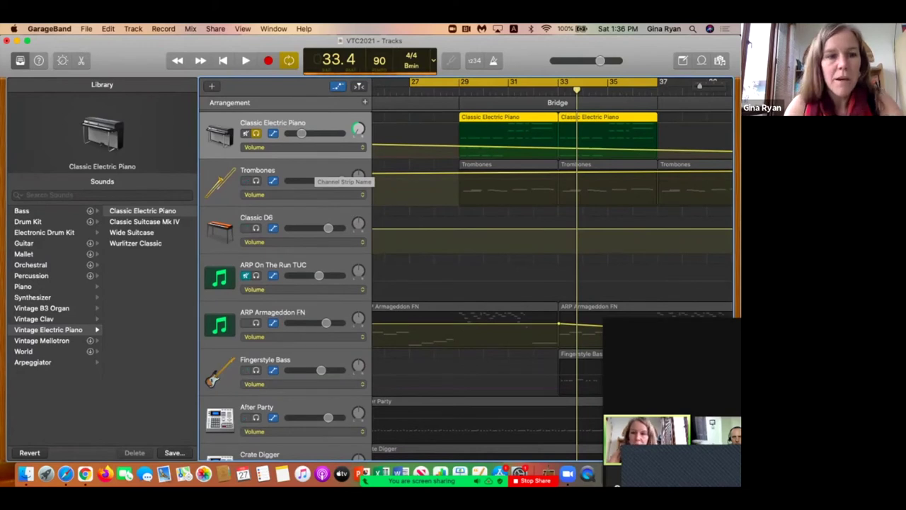
# Add a new Software Instrument track to the GarageBand project.
pyautogui.click(133, 28)
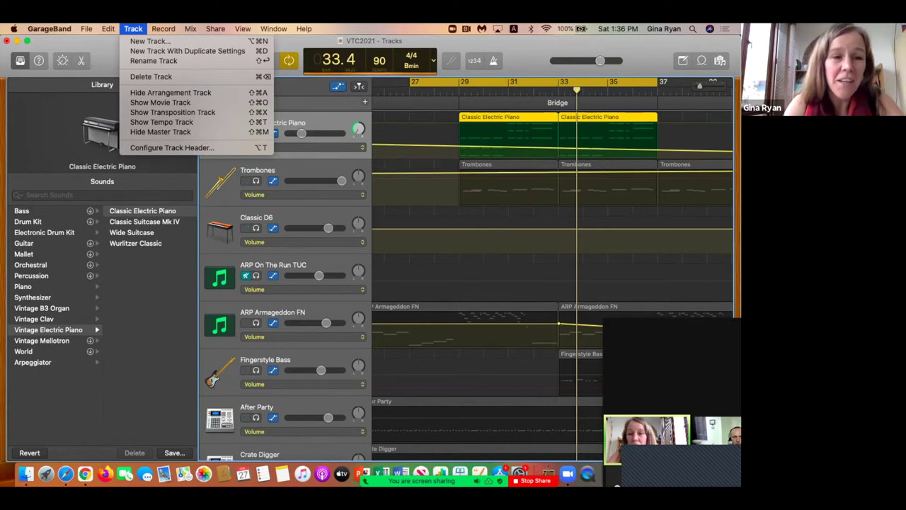
pyautogui.click(150, 41)
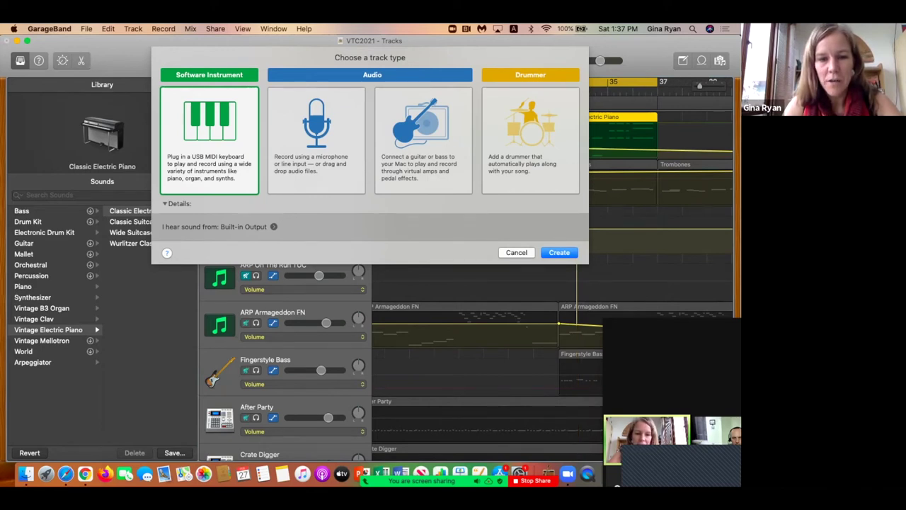
pyautogui.press('Return')
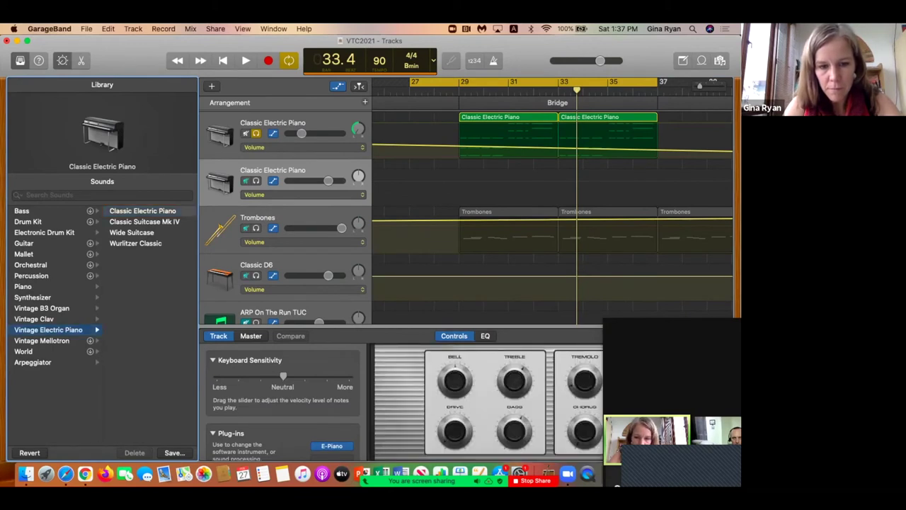
# Hide the editor area below the tracks and delete the newly added empty Classic Electric Piano track.
pyautogui.scroll(-5, 466, 212)
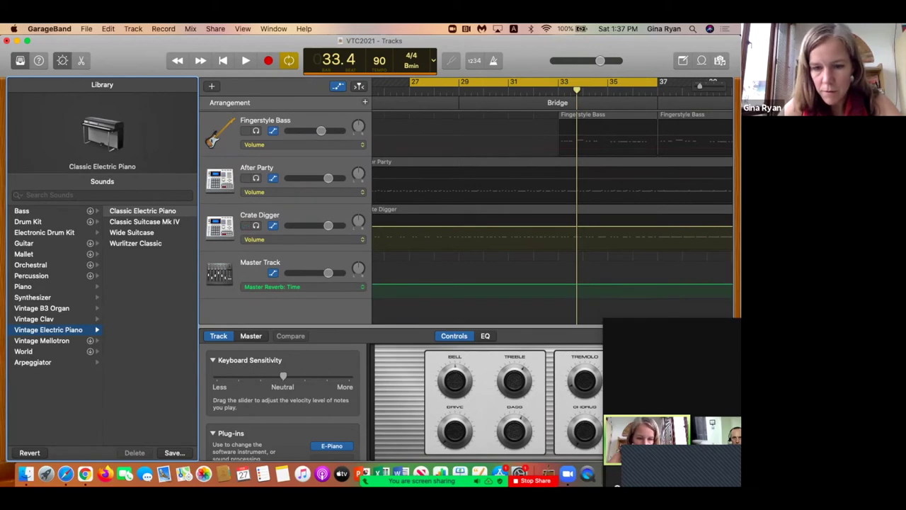
pyautogui.press('e')
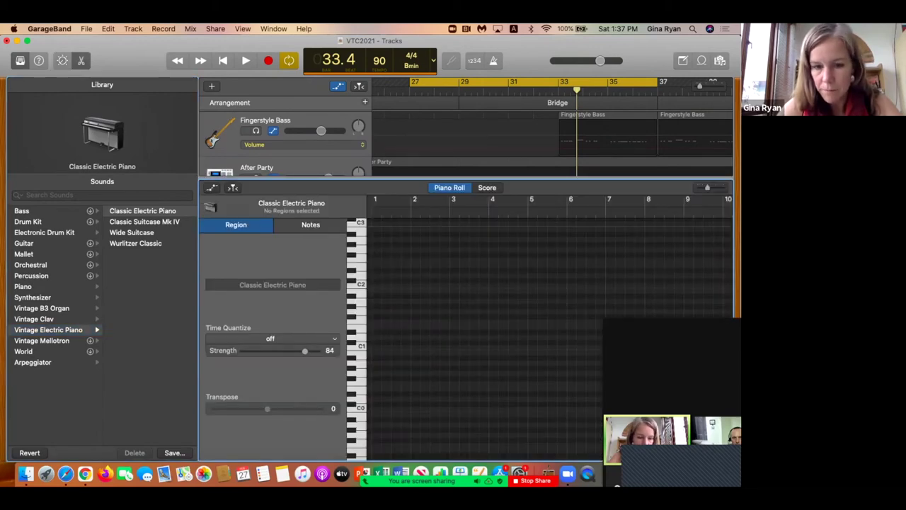
pyautogui.press('e')
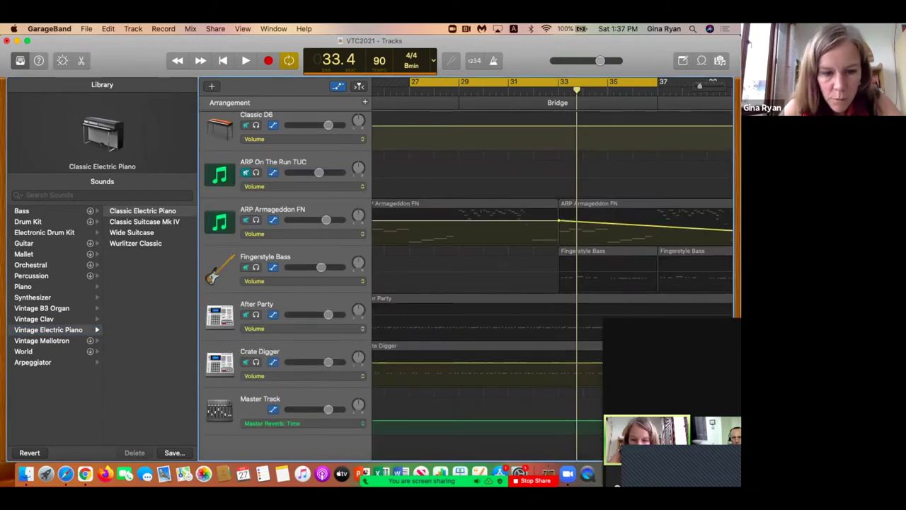
pyautogui.scroll(5, 466, 283)
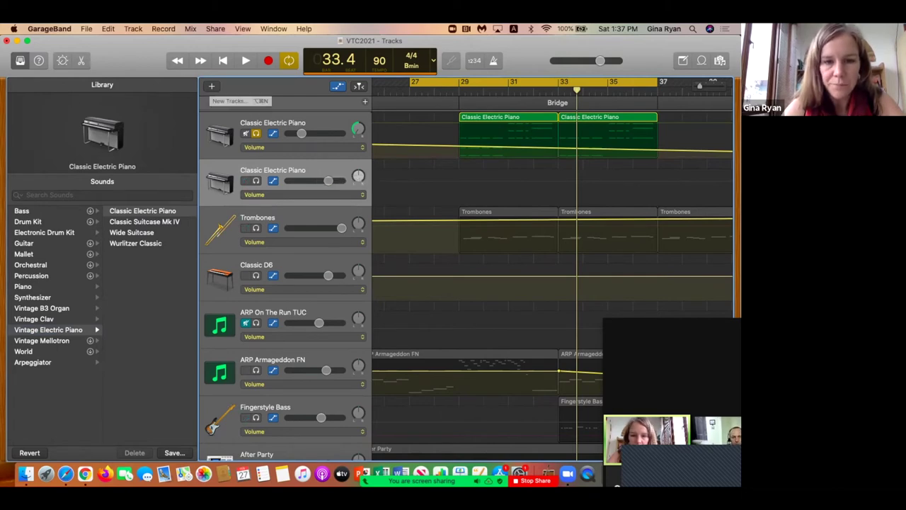
pyautogui.press('super+BackSpace')
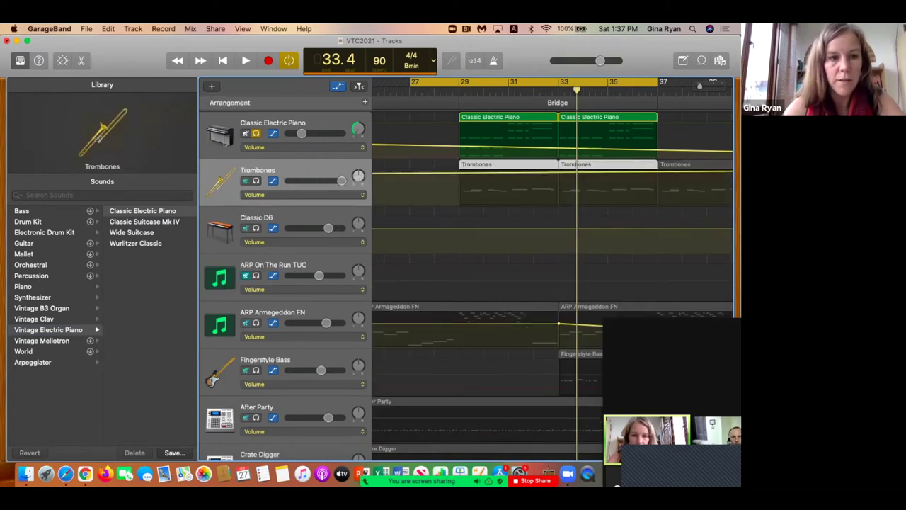
# Switch from GarageBand to the Shared Features of DAWs slide in Google Slides.
pyautogui.hotkey('ctrl', 'Up')
pyautogui.click(329, 348)
pyautogui.click(212, 298)
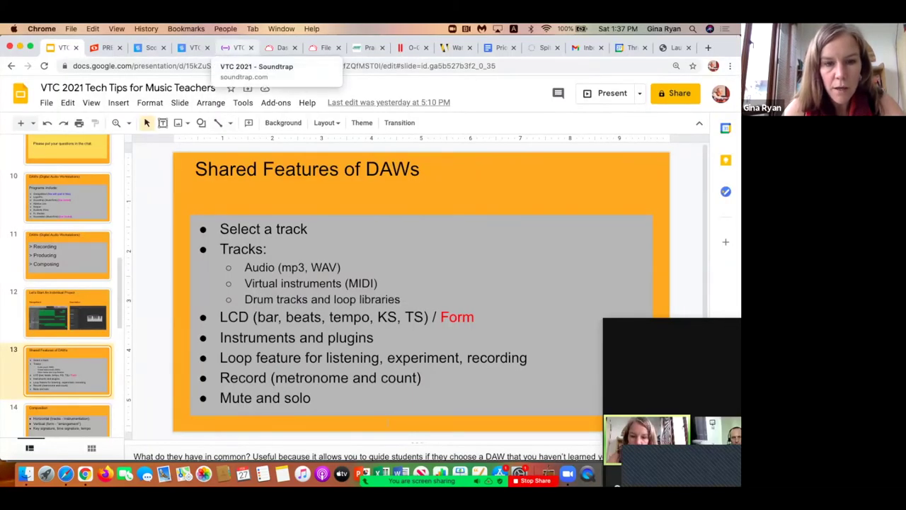
# Switch to the VTC 2021 project in Soundtrap and review the available types of new track without adding one.
pyautogui.click(235, 48)
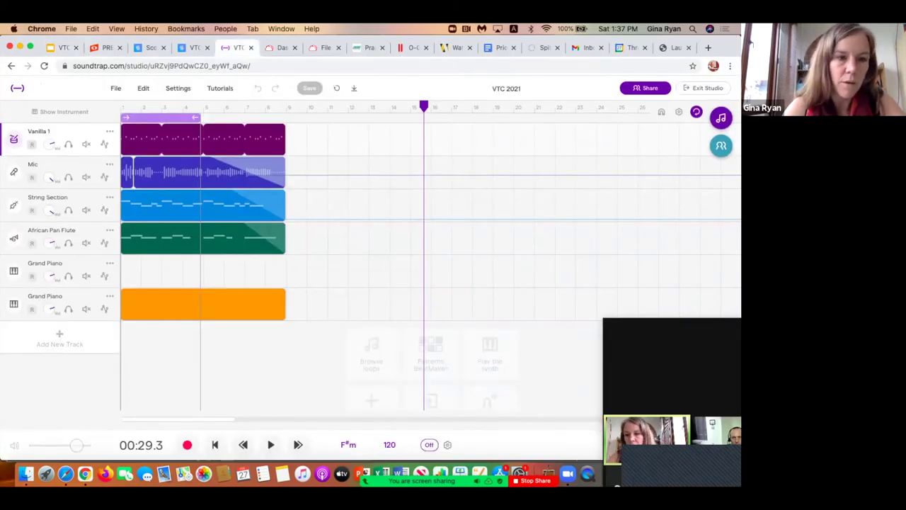
pyautogui.click(59, 339)
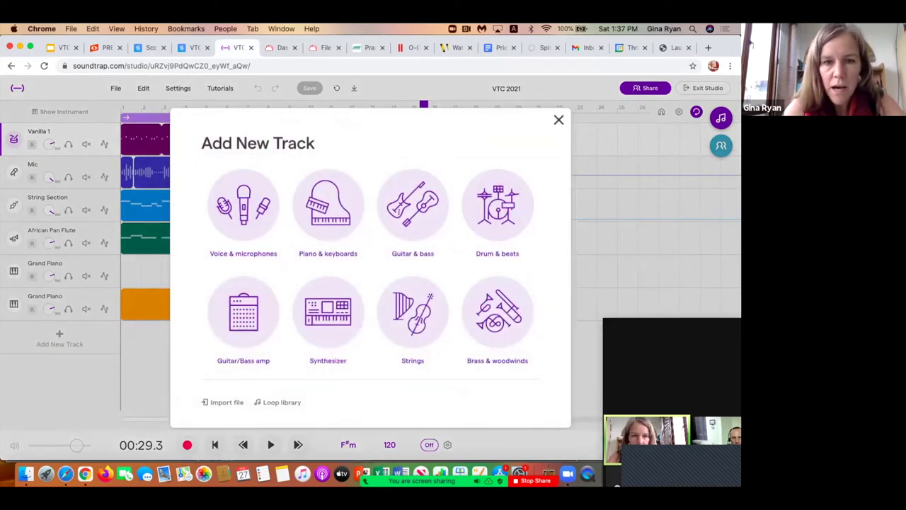
pyautogui.click(558, 120)
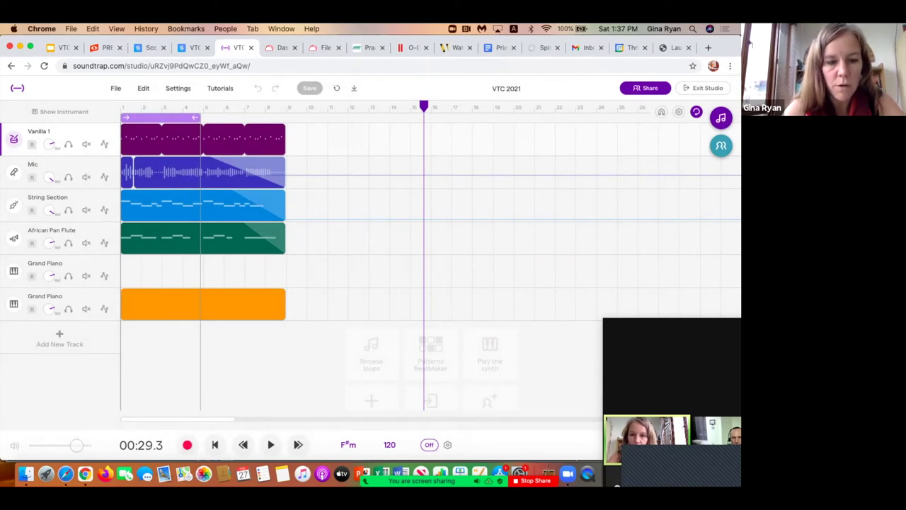
# Return the Soundtrap playhead to the start and add a new Voice & microphones track.
pyautogui.click(215, 445)
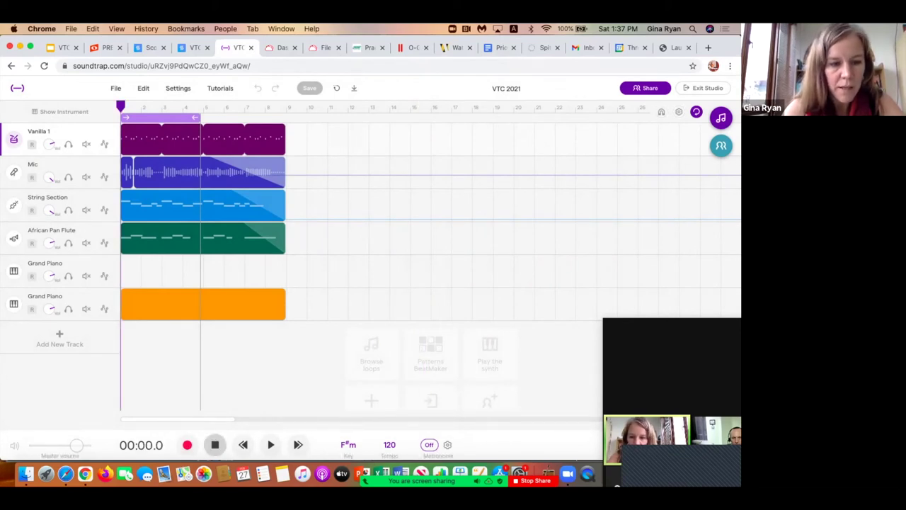
pyautogui.click(59, 338)
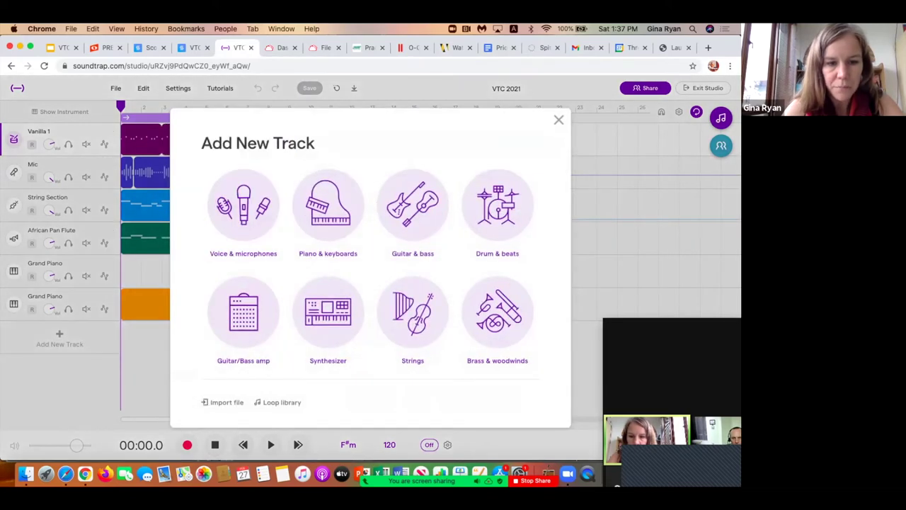
pyautogui.click(243, 205)
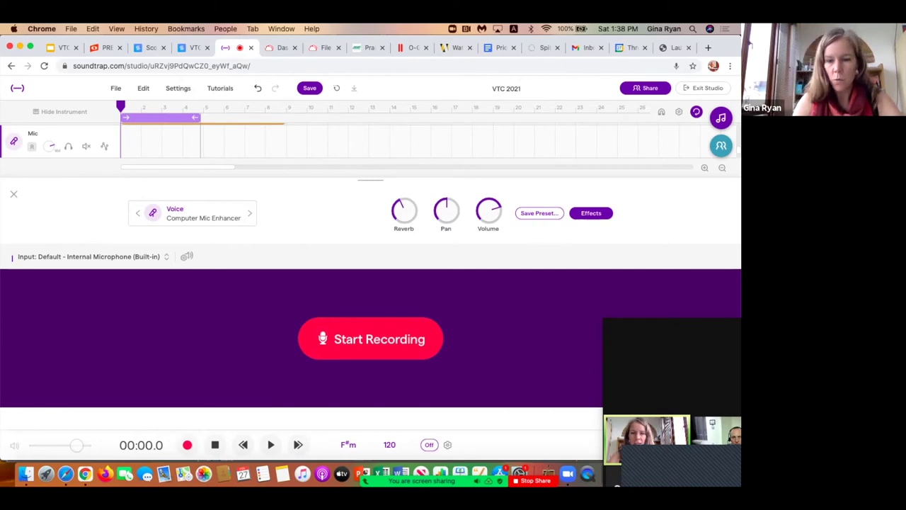
# Switch to the VTC2021 project in GarageBand and mute, then unmute, the Classic Electric Piano track.
pyautogui.hotkey('ctrl', 'Up')
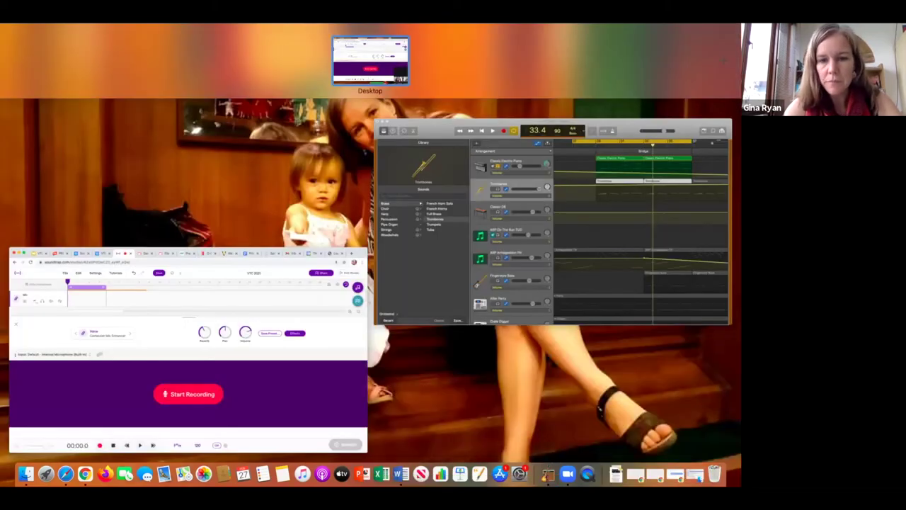
pyautogui.click(422, 164)
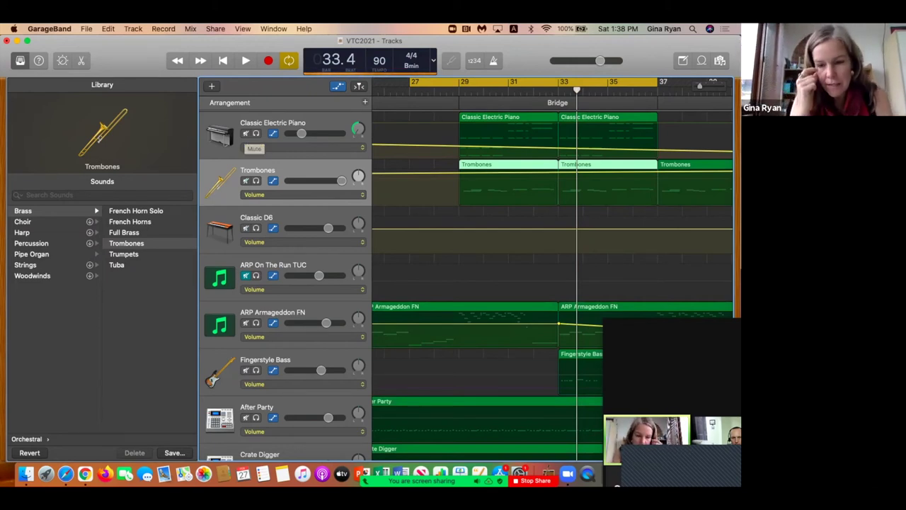
pyautogui.click(246, 133)
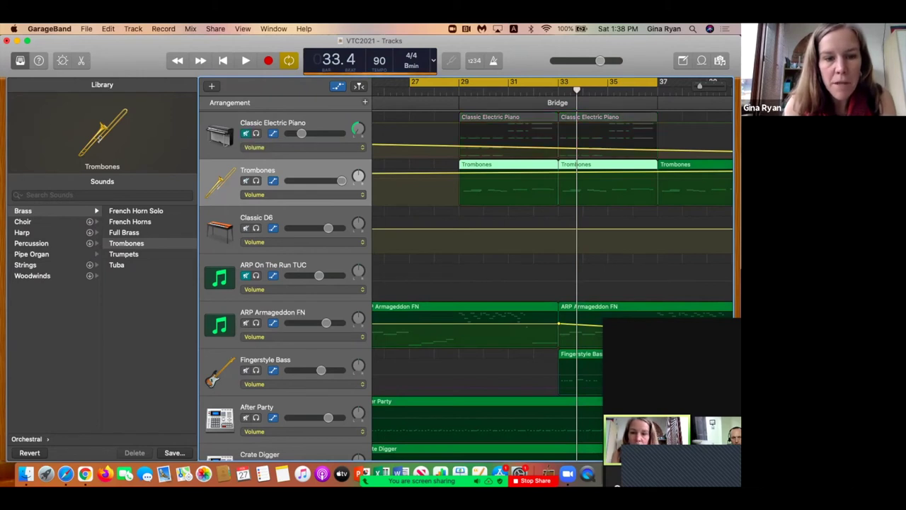
pyautogui.click(246, 133)
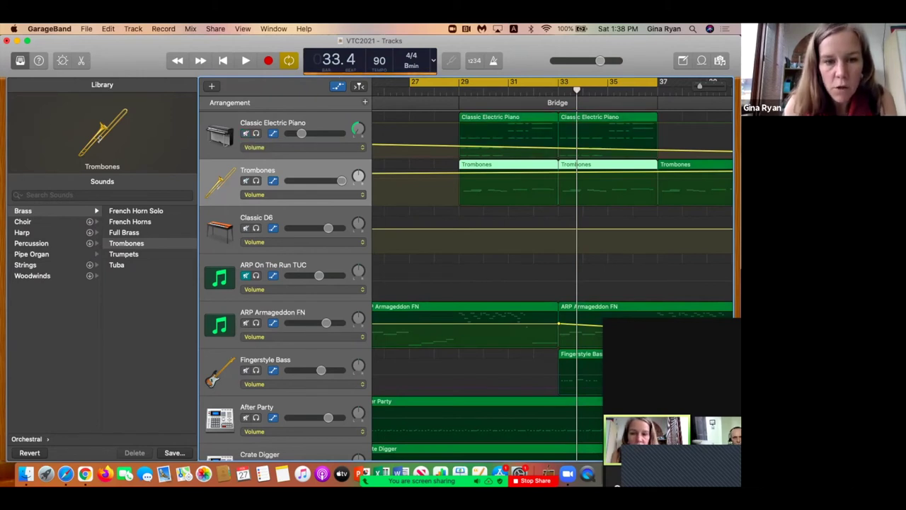
# Solo the Classic Electric Piano and ARP Armageddon FN tracks, clear both solos, and toggle the piano's mute on and off.
pyautogui.click(256, 133)
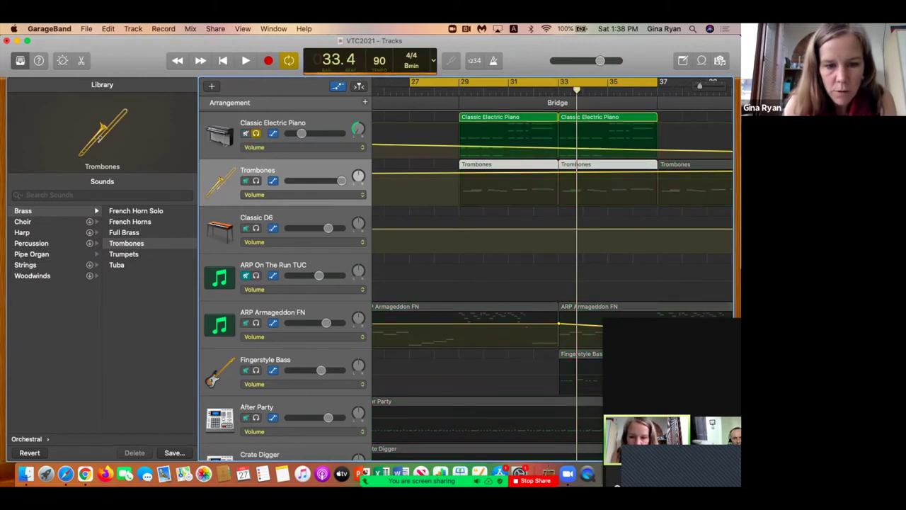
pyautogui.click(256, 322)
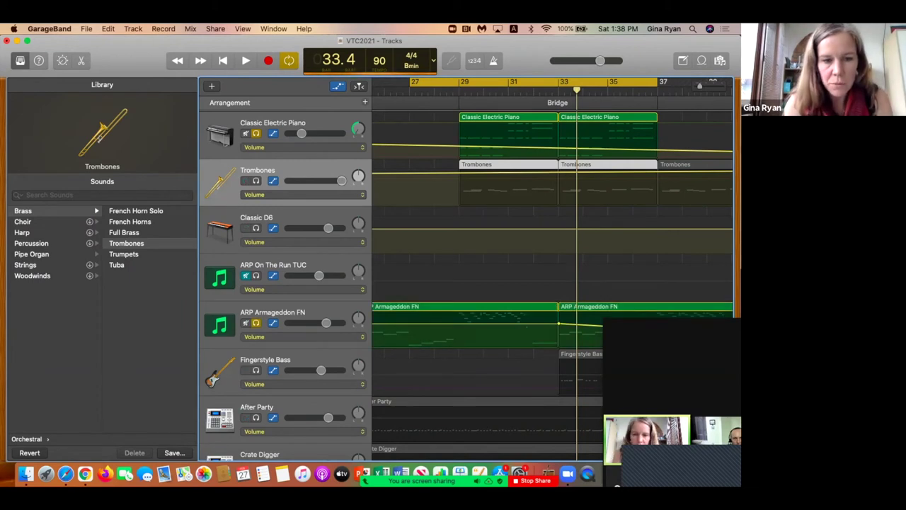
pyautogui.click(255, 322)
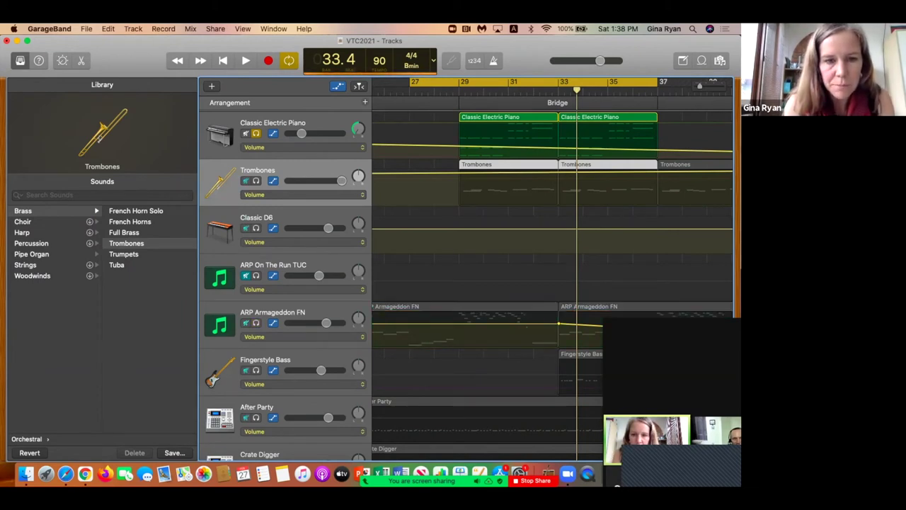
pyautogui.click(255, 133)
pyautogui.click(245, 133)
pyautogui.click(245, 133)
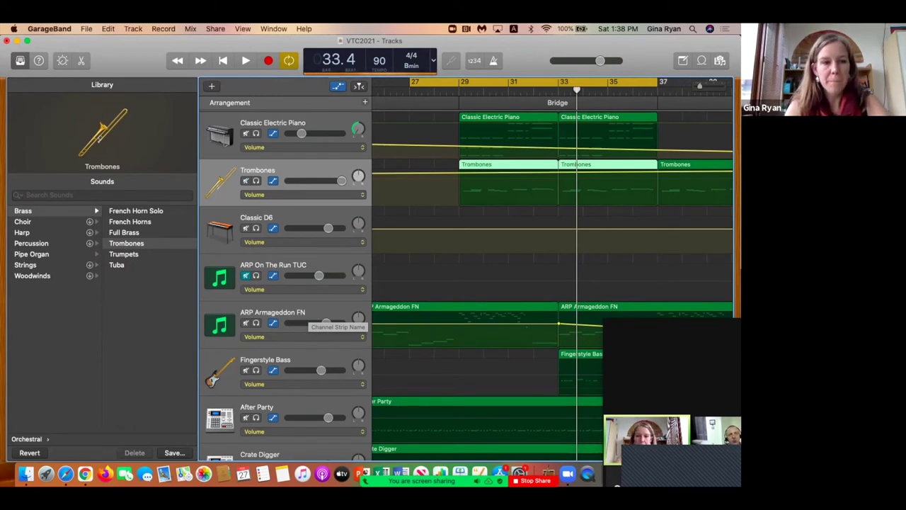
# Hide the sound Library in GarageBand, and mute and then unmute the microphone in the Zoom meeting.
pyautogui.press('y')
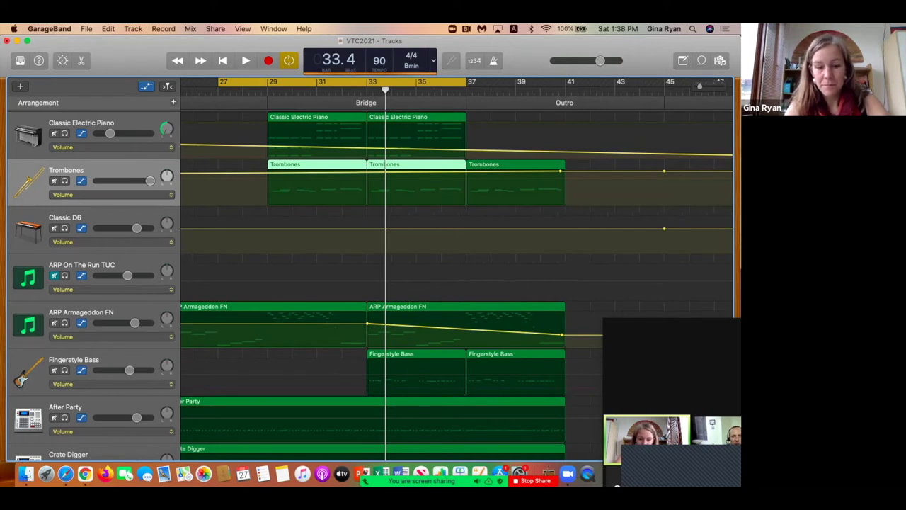
pyautogui.moveTo(375, 478)
pyautogui.click(277, 460)
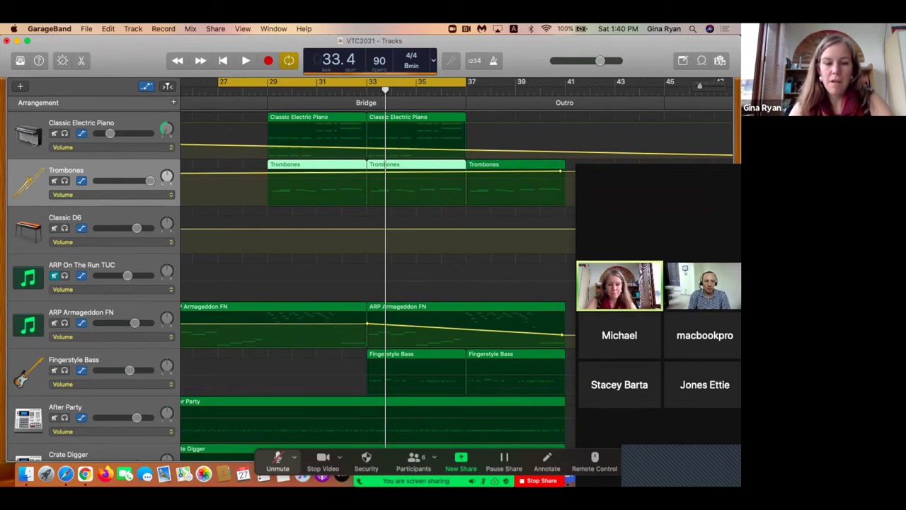
pyautogui.click(278, 459)
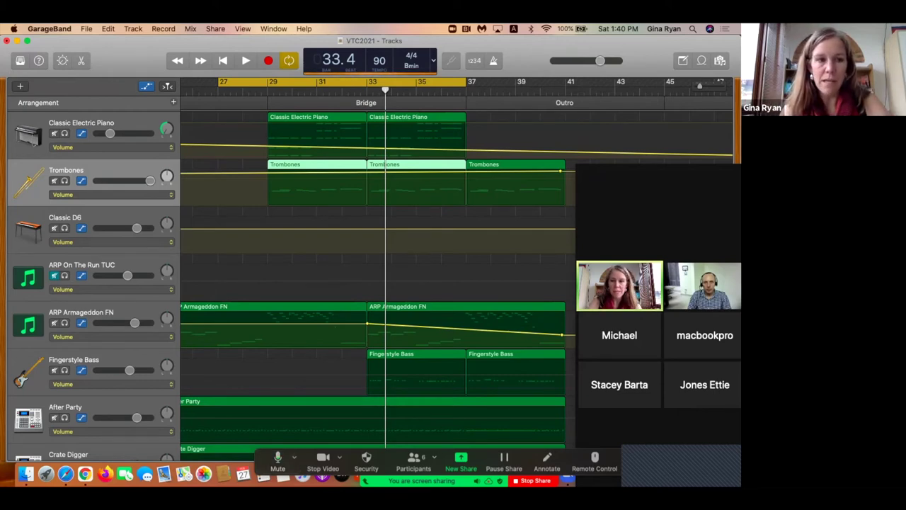
# Switch to the VTC 2021 Tech Tips for Music Teachers presentation in Google Slides and advance to the Composition slide.
pyautogui.hotkey('ctrl', 'Up')
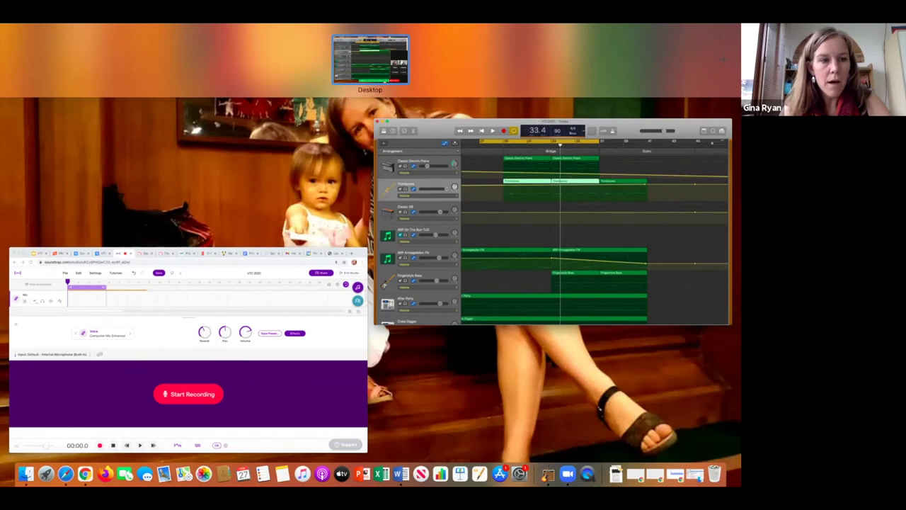
pyautogui.click(188, 349)
pyautogui.click(63, 48)
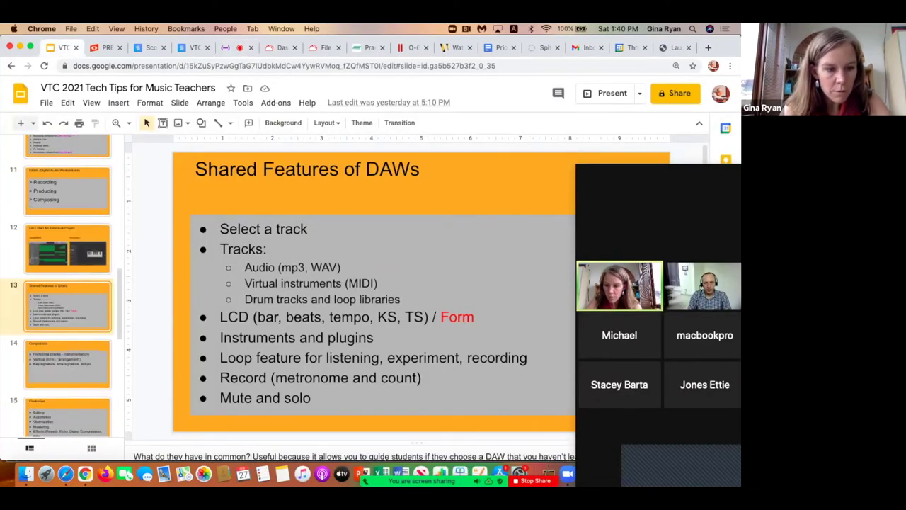
pyautogui.press('Down')
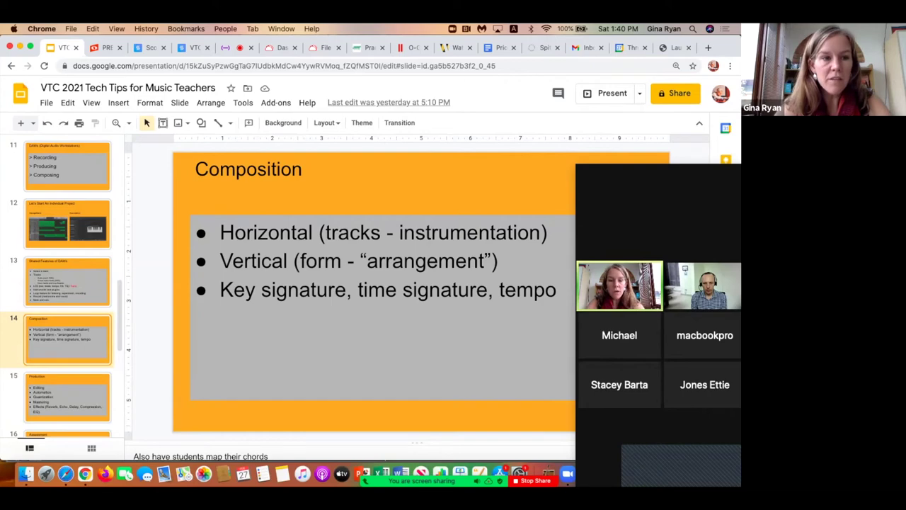
# Switch to GarageBand and select the second, then the first Classic Electric Piano region in the Bridge.
pyautogui.hotkey('ctrl', 'Up')
pyautogui.click(552, 222)
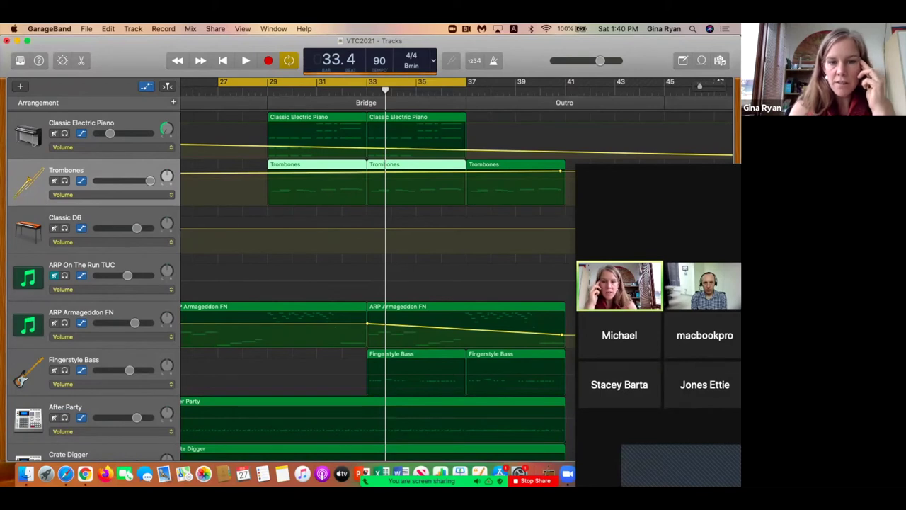
pyautogui.click(459, 117)
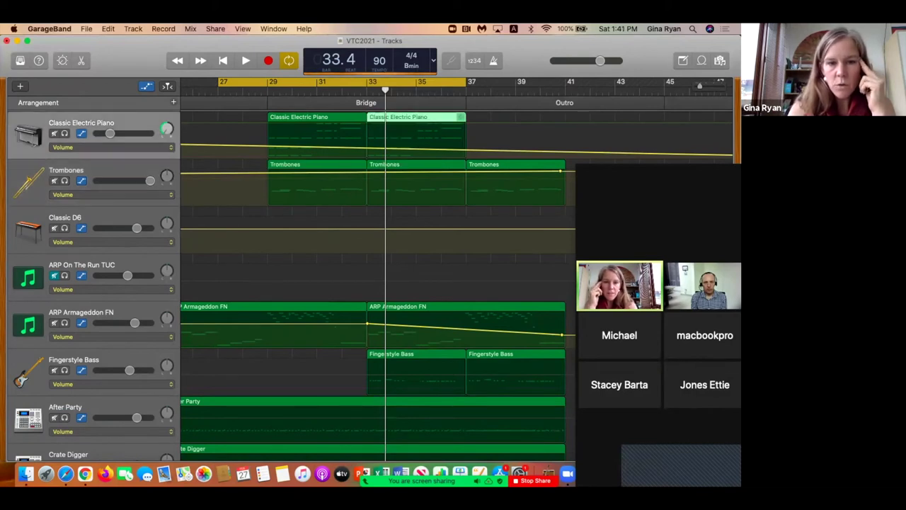
pyautogui.click(361, 117)
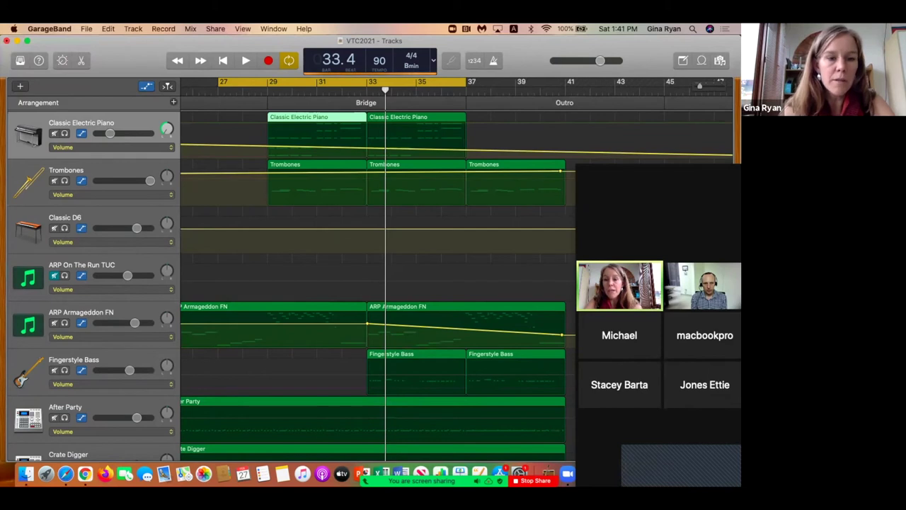
# Rename the Intro section in the arrangement track as A.
pyautogui.hscroll(6, 456, 269)
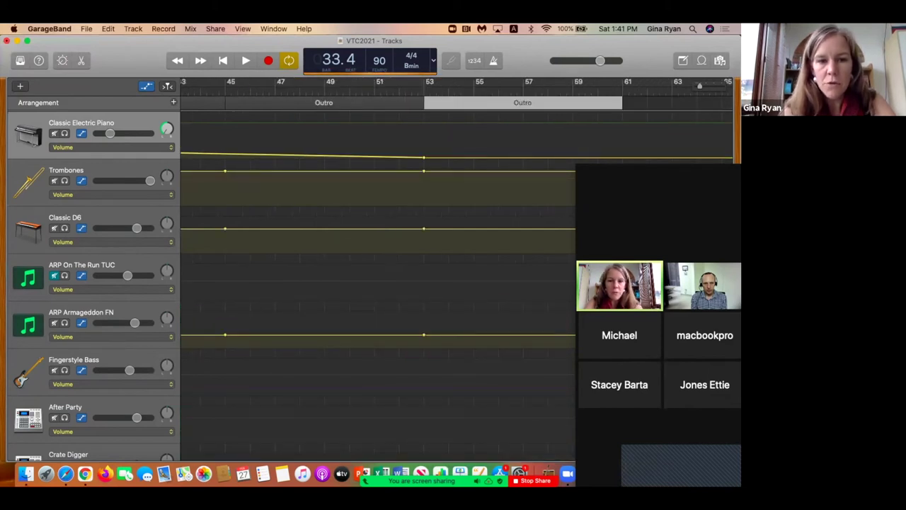
pyautogui.hscroll(-15, 456, 269)
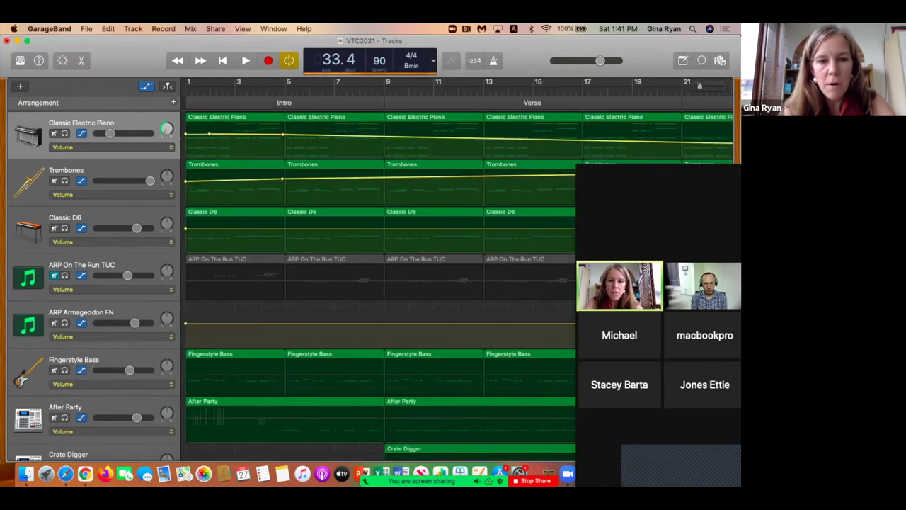
pyautogui.click(293, 102)
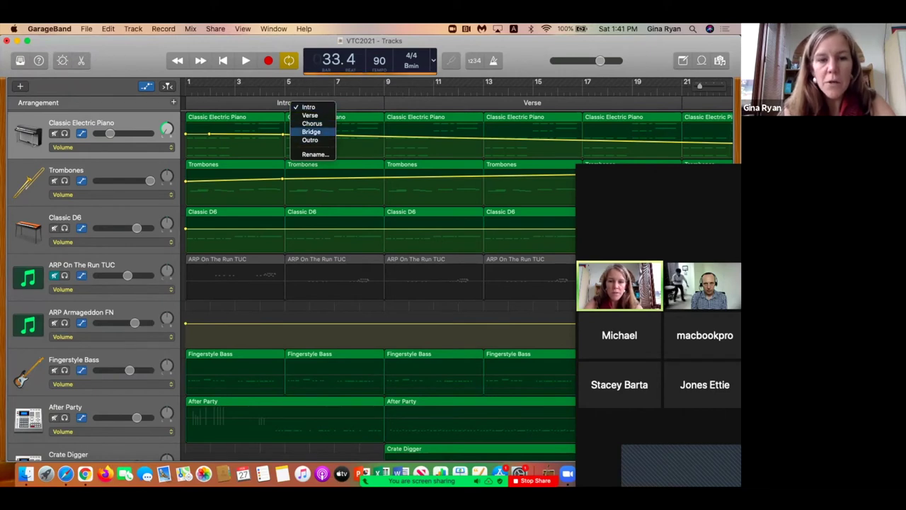
pyautogui.click(315, 154)
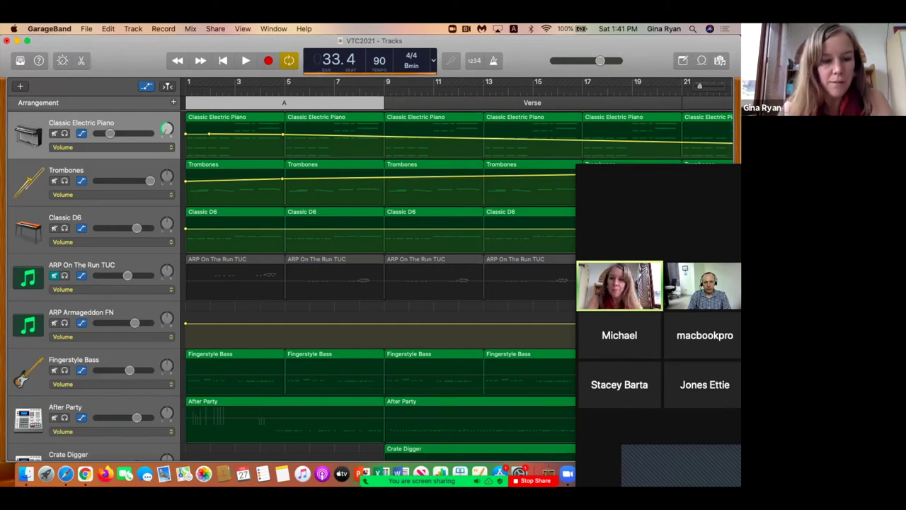
# Switch to the Google Slides presentation and advance to the Production slide.
pyautogui.hotkey('ctrl', 'Up')
pyautogui.click(186, 349)
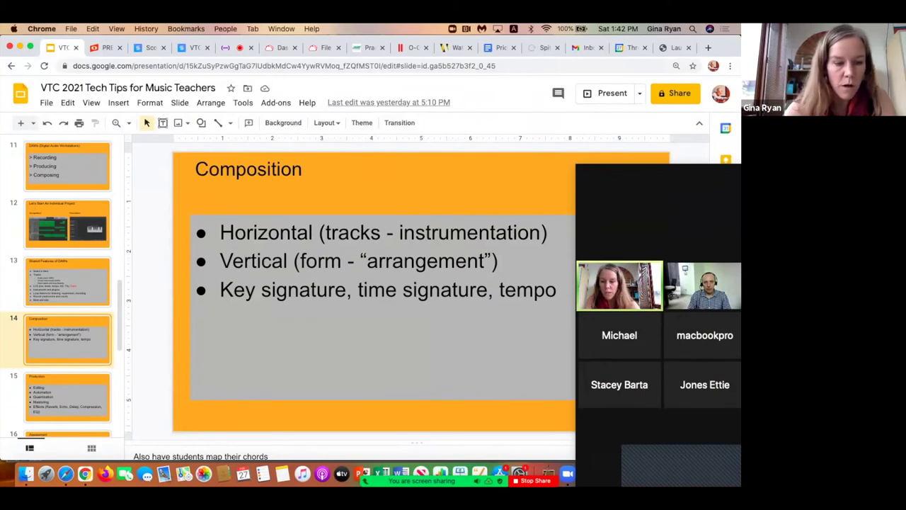
pyautogui.press('Down')
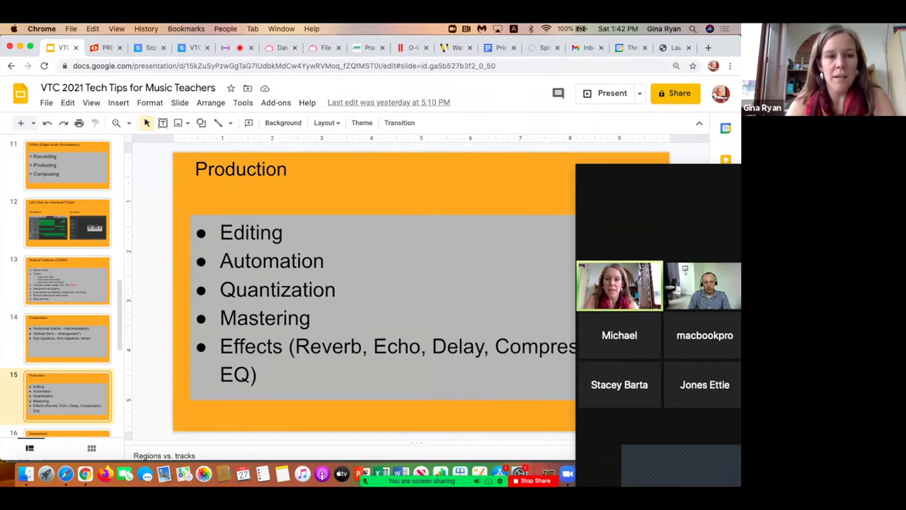
# Switch back to GarageBand and turn off the cycle area over the Bridge.
pyautogui.hotkey('ctrl', 'Up')
pyautogui.click(552, 221)
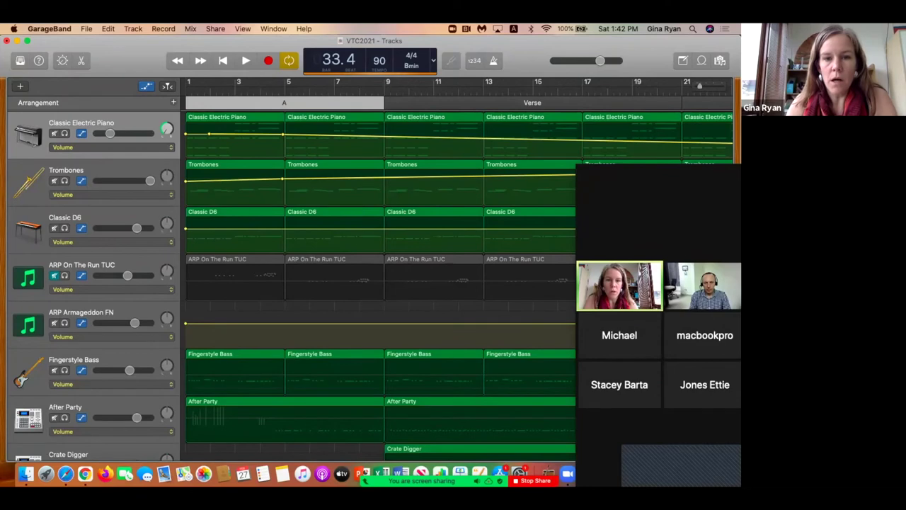
pyautogui.hscroll(15, 457, 269)
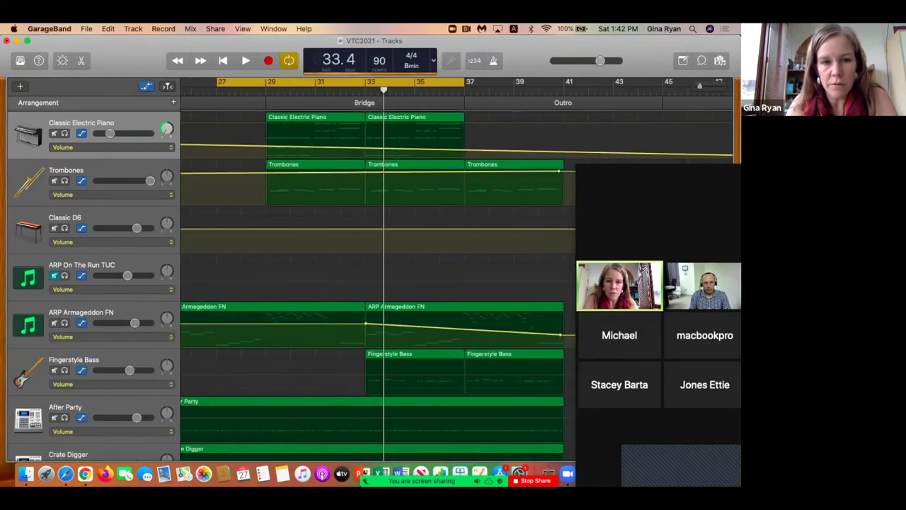
pyautogui.press('c')
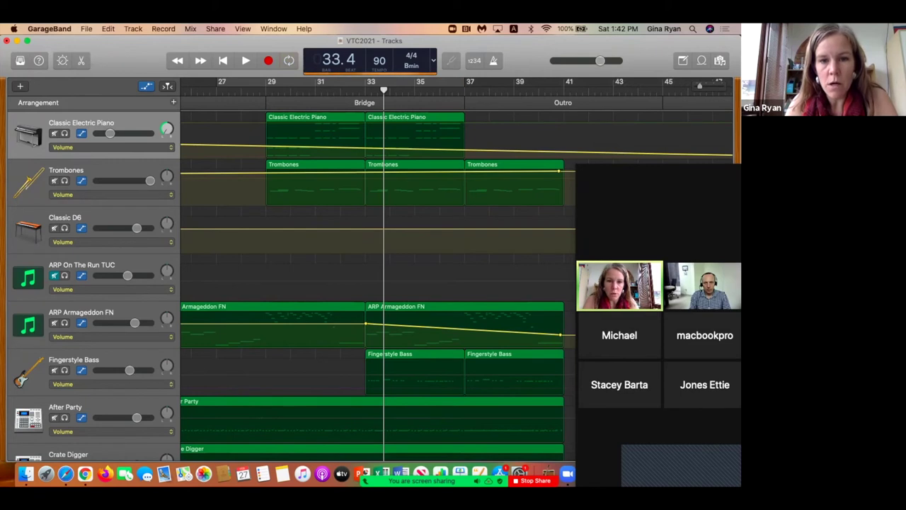
# Move the playhead forward to bar 35, continue bar by bar to bar 41, and hide the track automation.
pyautogui.moveTo(383, 90); pyautogui.dragTo(415, 90)
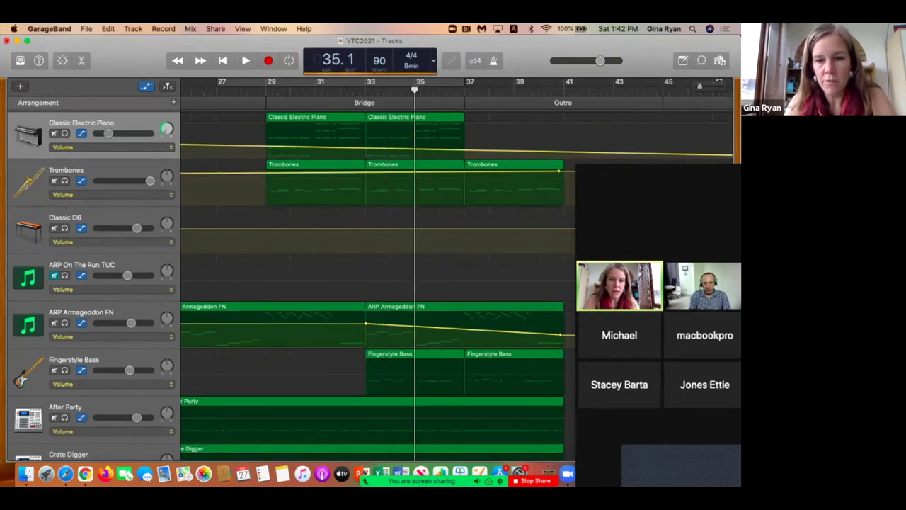
pyautogui.press('.')
pyautogui.press('.')
pyautogui.press('.')
pyautogui.press('.')
pyautogui.press('.')
pyautogui.press('.')
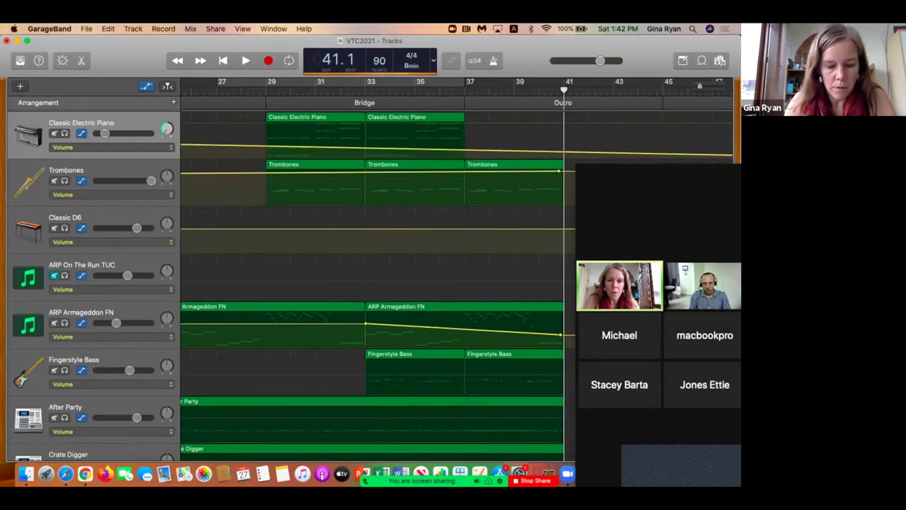
pyautogui.press('a')
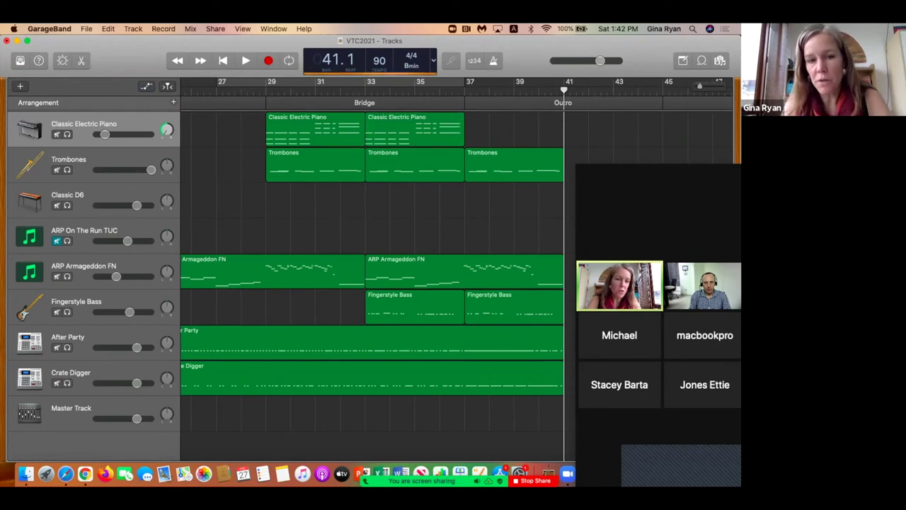
# Shorten the second Classic Electric Piano region to end at bar 35, and extend it back to bar 37.
pyautogui.click(457, 130)
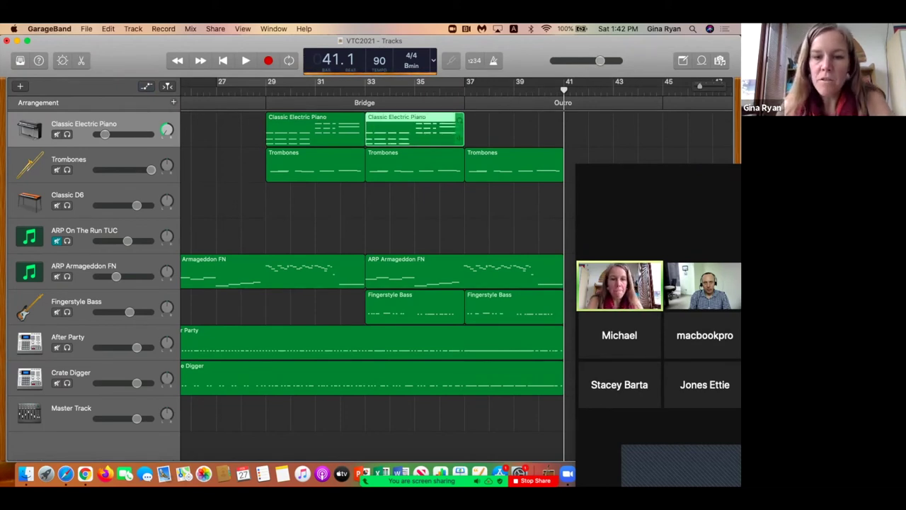
pyautogui.moveTo(462, 131); pyautogui.dragTo(414, 131)
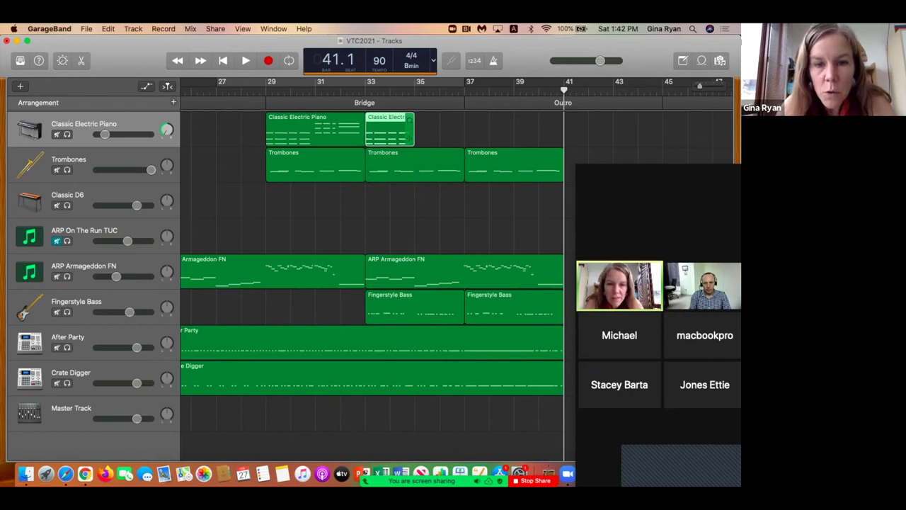
pyautogui.moveTo(413, 122); pyautogui.dragTo(464, 144)
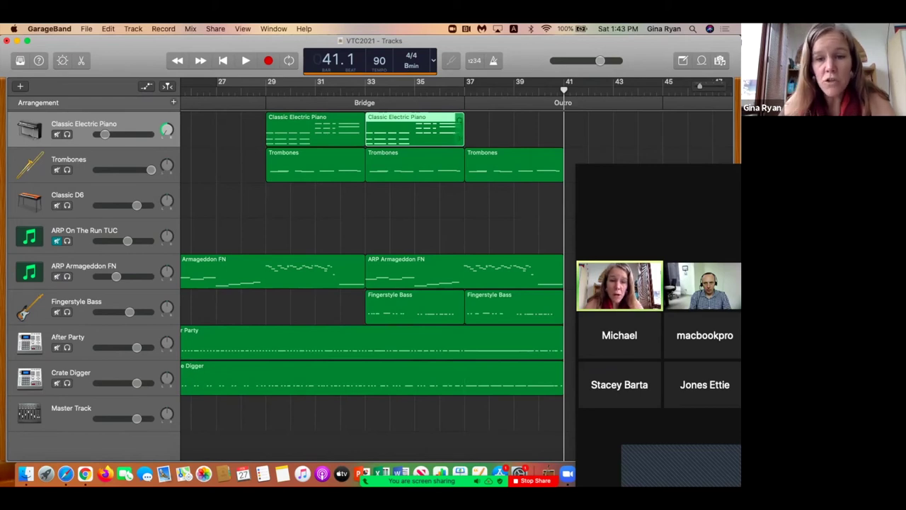
pyautogui.moveTo(462, 117)
pyautogui.mouseDown()
pyautogui.moveTo(687, 117)
pyautogui.moveTo(463, 117)
pyautogui.mouseUp()
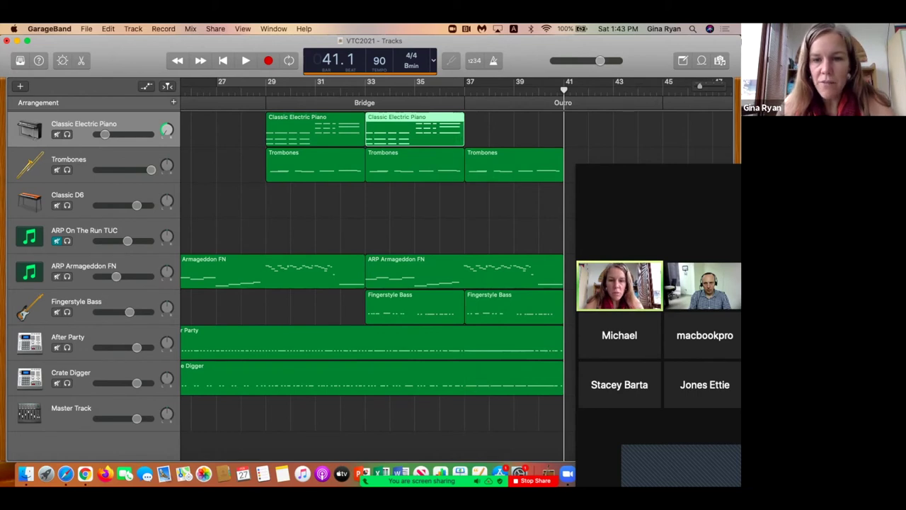
# Move the playhead to bar 35, split the second Classic Electric Piano region there, and undo the split.
pyautogui.moveTo(564, 90); pyautogui.dragTo(414, 90)
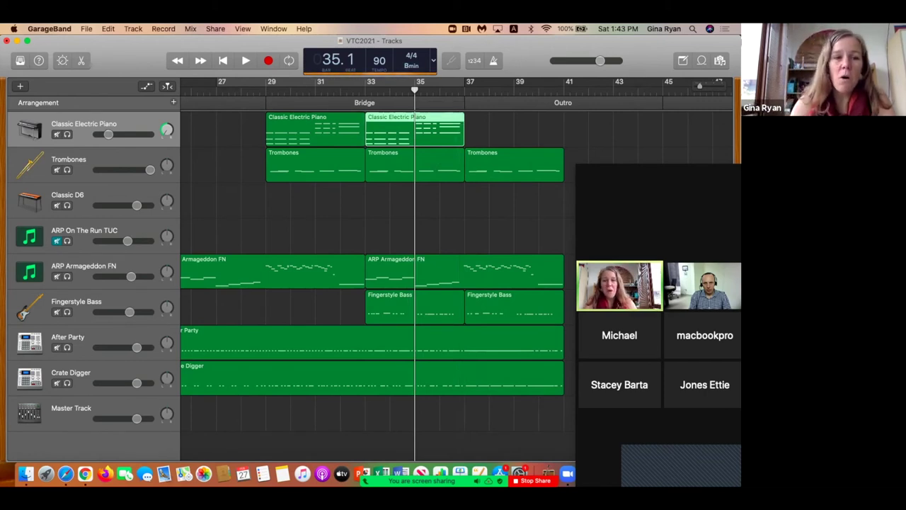
pyautogui.click(107, 28)
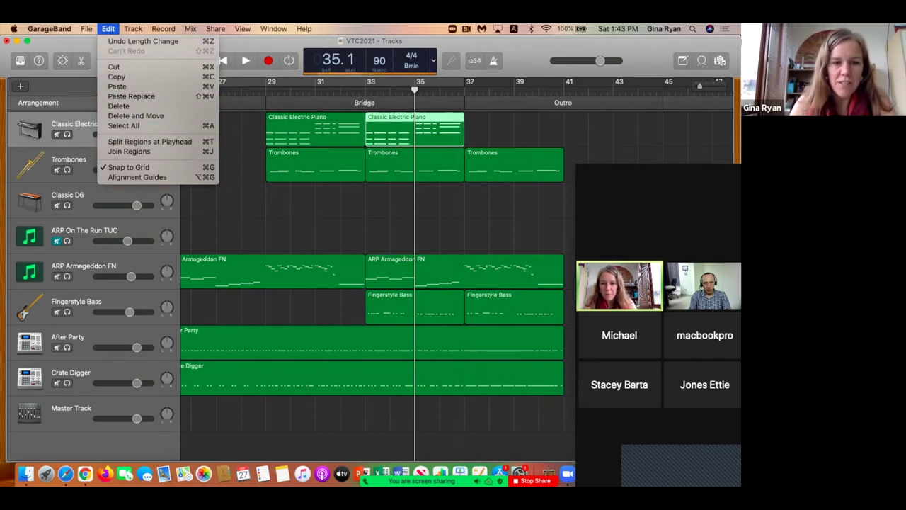
pyautogui.click(149, 141)
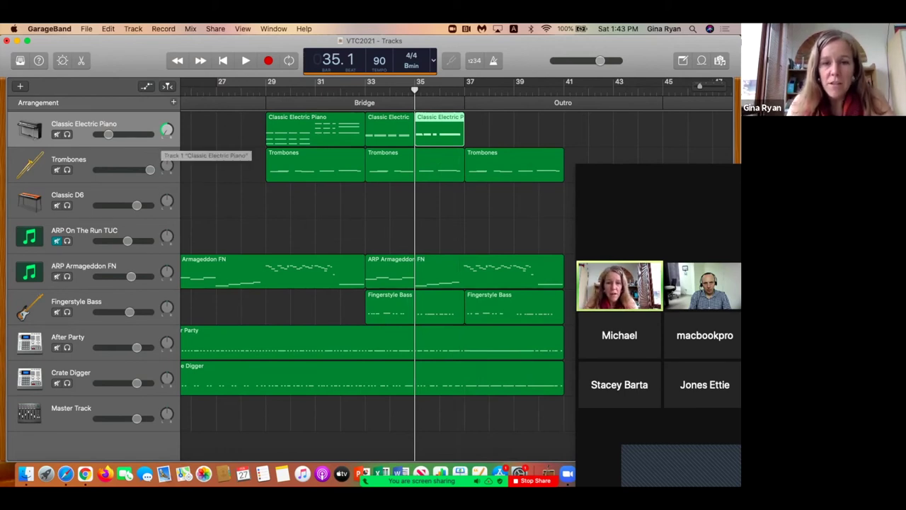
pyautogui.press('super+z')
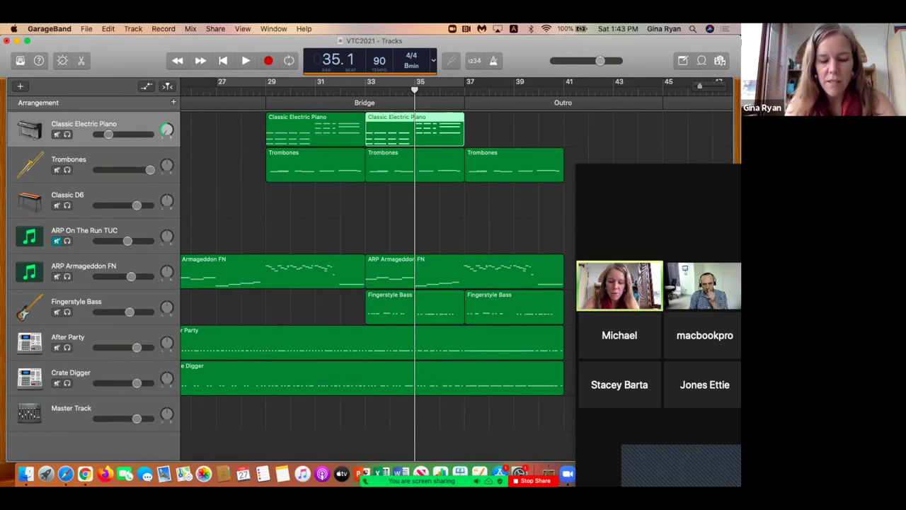
# Split the second Classic Electric Piano region again at bar 35, and try moving its split-off half into the Outro, undoing that change.
pyautogui.press('super+t')
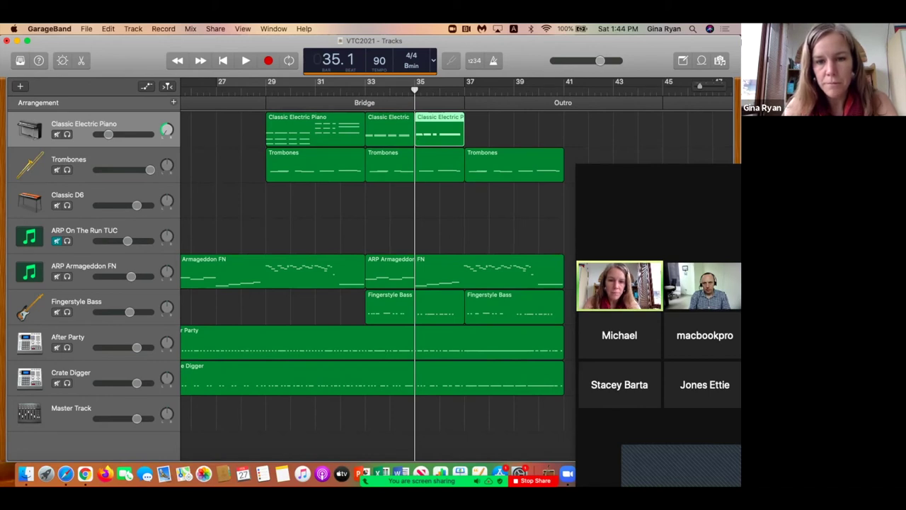
pyautogui.moveTo(432, 135); pyautogui.dragTo(506, 135)
pyautogui.press('super+z')
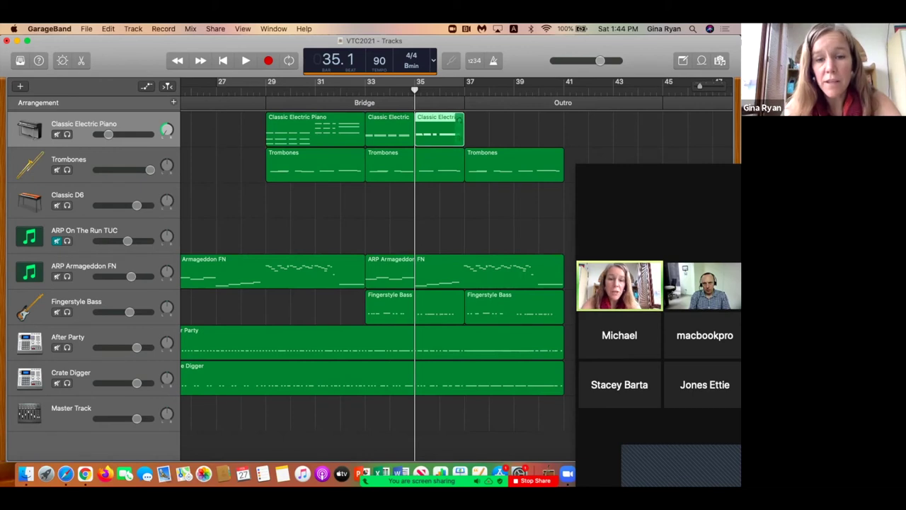
pyautogui.moveTo(439, 131)
pyautogui.mouseDown()
pyautogui.moveTo(483, 169)
pyautogui.moveTo(483, 205)
pyautogui.moveTo(439, 205)
pyautogui.moveTo(466, 167)
pyautogui.moveTo(524, 133)
pyautogui.moveTo(575, 134)
pyautogui.moveTo(525, 134)
pyautogui.moveTo(449, 170)
pyautogui.moveTo(438, 135)
pyautogui.mouseUp()
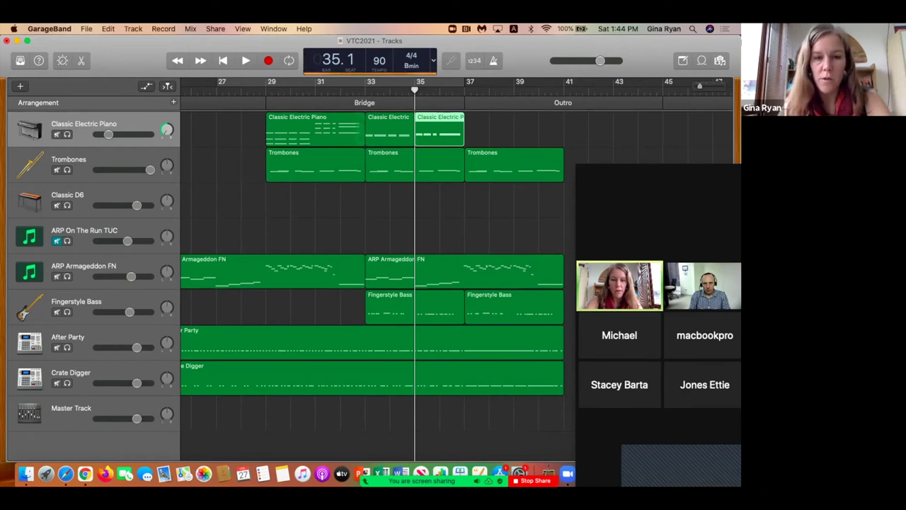
# Join all three Classic Electric Piano regions in the Bridge into one, and undo the join.
pyautogui.keyDown('shift'); pyautogui.click(360, 131); pyautogui.keyUp('shift')
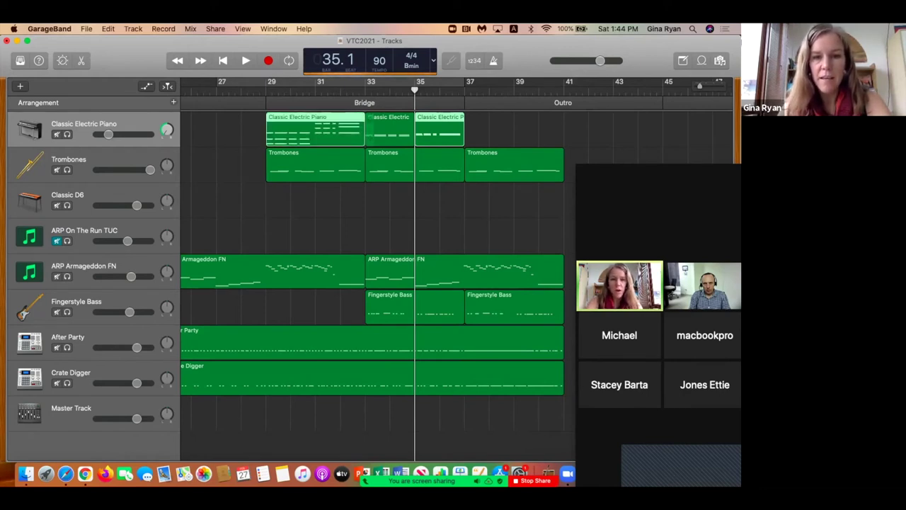
pyautogui.keyDown('shift'); pyautogui.click(393, 129); pyautogui.keyUp('shift')
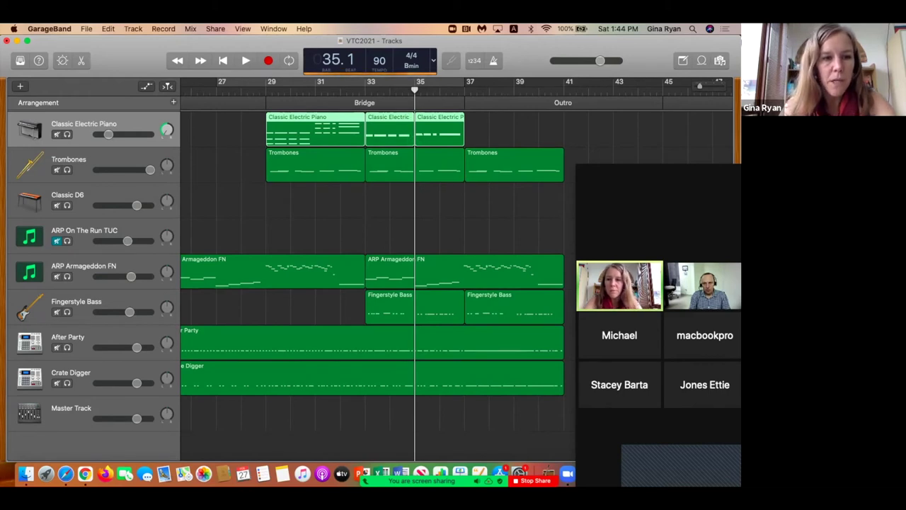
pyautogui.click(108, 28)
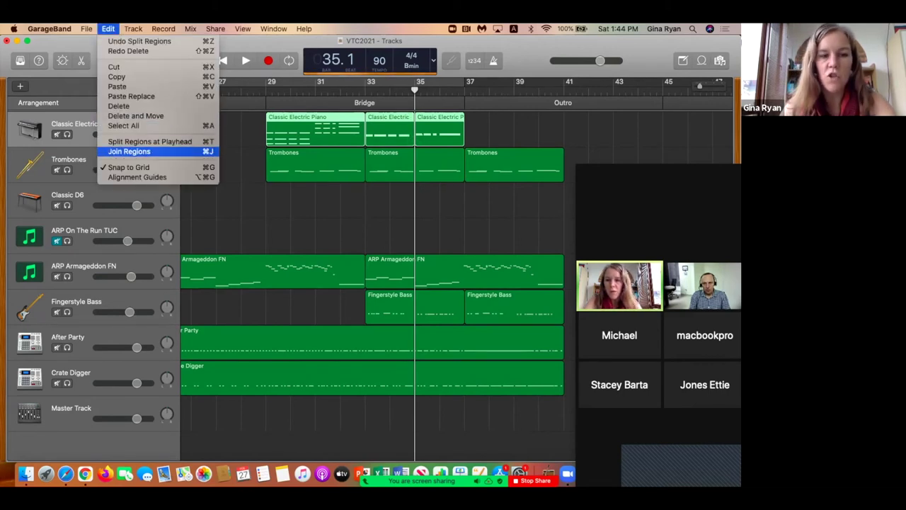
pyautogui.click(130, 151)
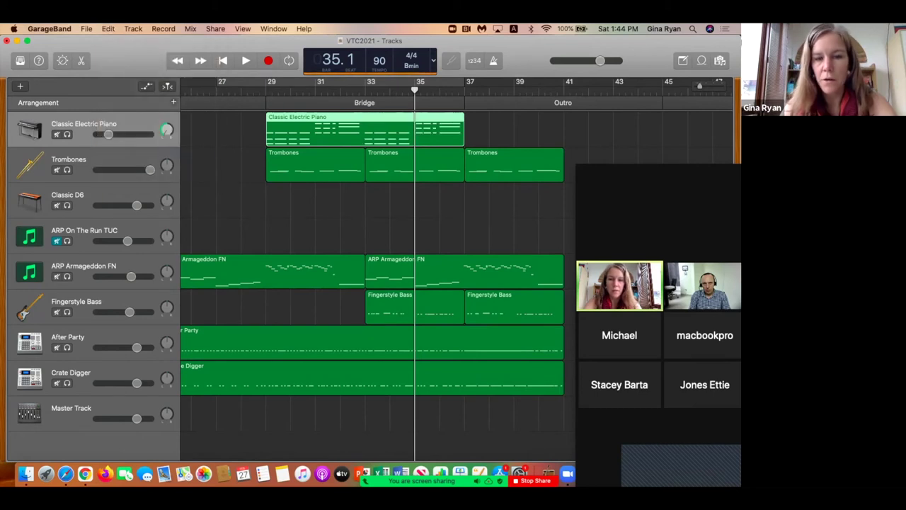
pyautogui.press('super+z')
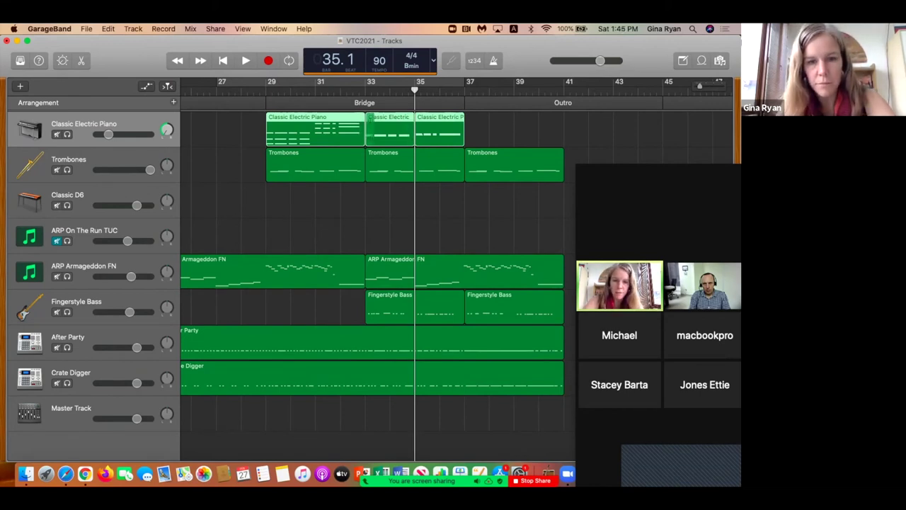
# Join only the two split halves of the Classic Electric Piano region between bars 33 and 37.
pyautogui.click(407, 121)
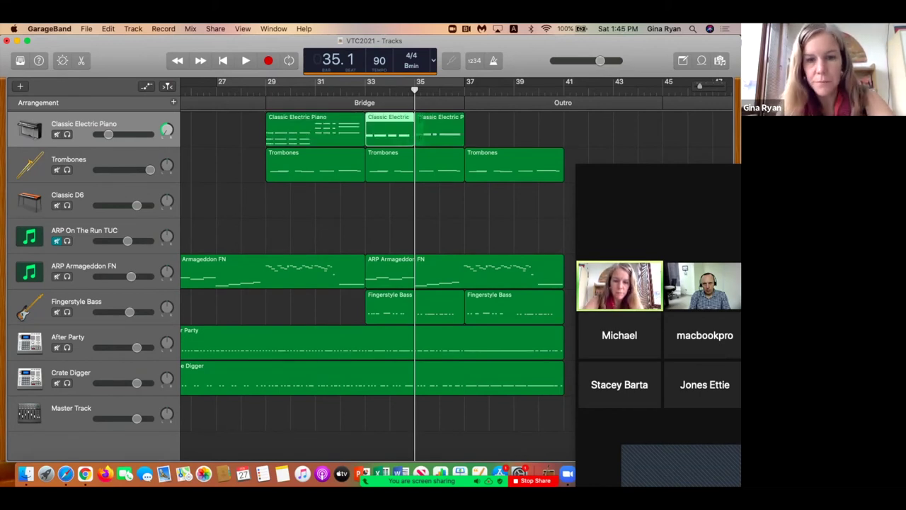
pyautogui.keyDown('shift'); pyautogui.click(445, 129); pyautogui.keyUp('shift')
pyautogui.press('super+j')
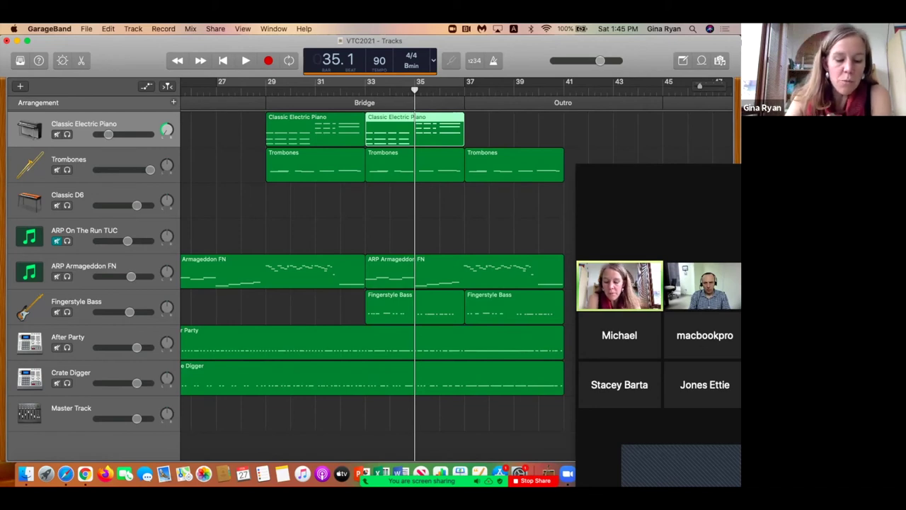
# Show the track automation, shift the floating meeting video panel aside, and keep Volume as the Classic Electric Piano automation parameter.
pyautogui.press('a')
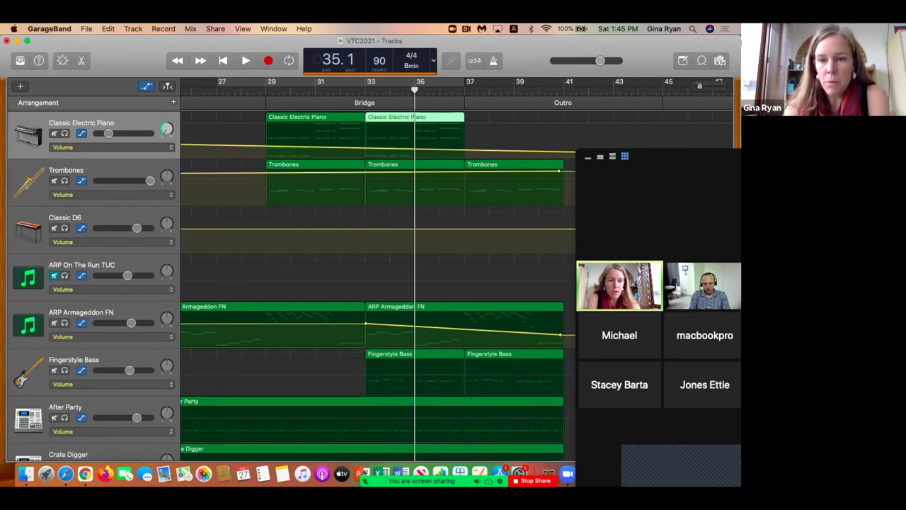
pyautogui.moveTo(658, 156); pyautogui.dragTo(691, 145)
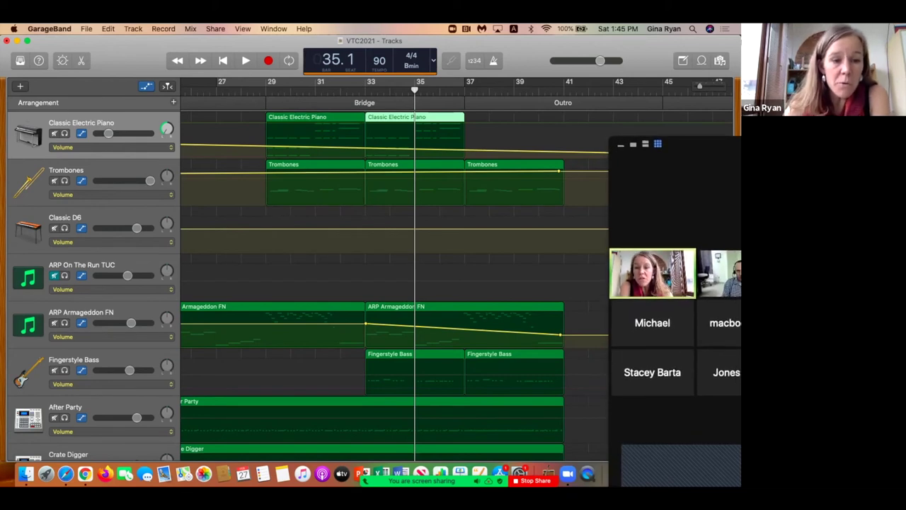
pyautogui.click(170, 146)
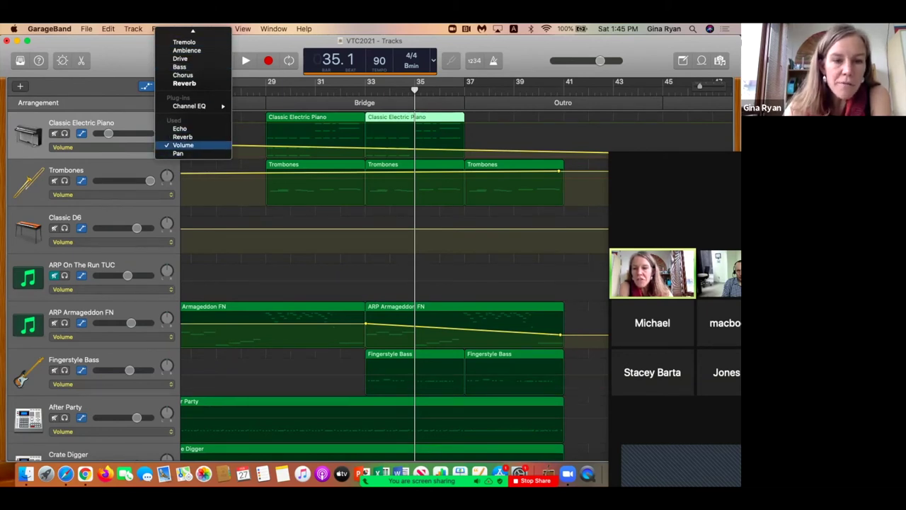
pyautogui.click(182, 145)
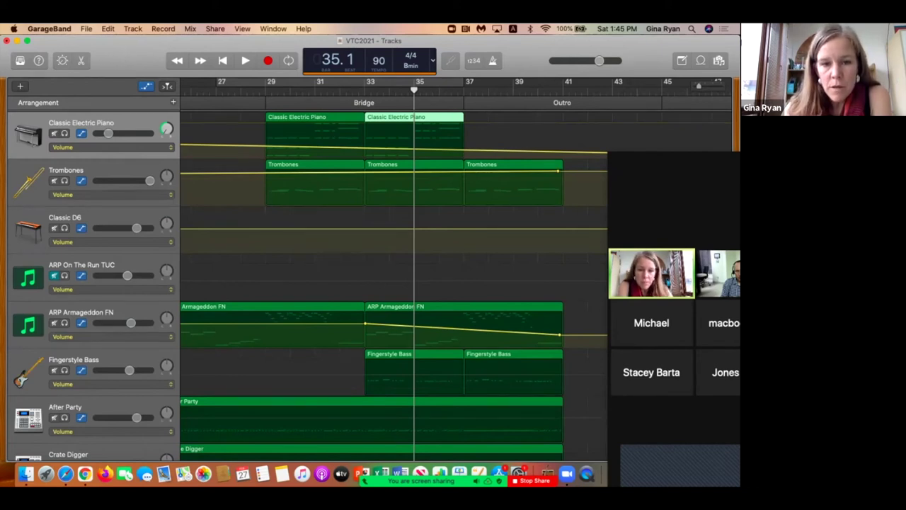
# Automate a Classic Electric Piano volume fade from a high point at bar 33 to the minimum at bar 37, and move the playhead to 31.3.
pyautogui.click(365, 148)
pyautogui.moveTo(365, 149); pyautogui.dragTo(365, 124)
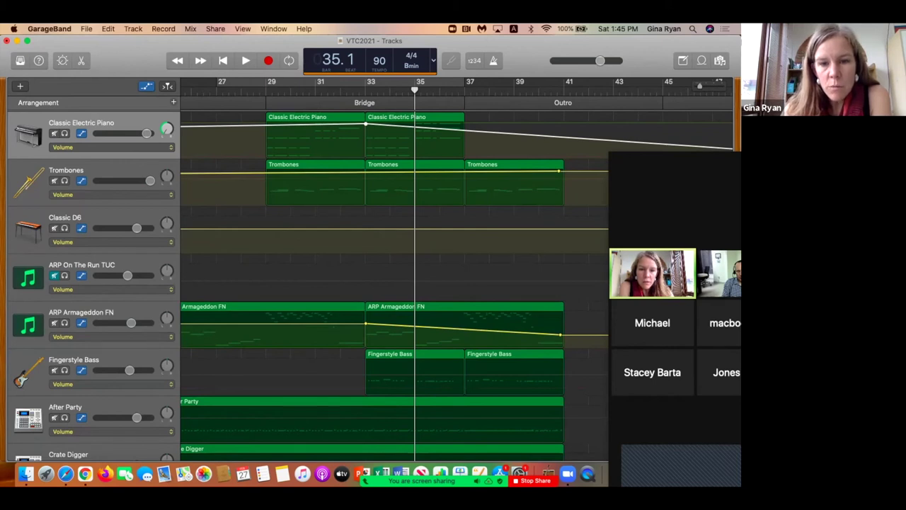
pyautogui.click(465, 131)
pyautogui.moveTo(465, 131); pyautogui.dragTo(465, 157)
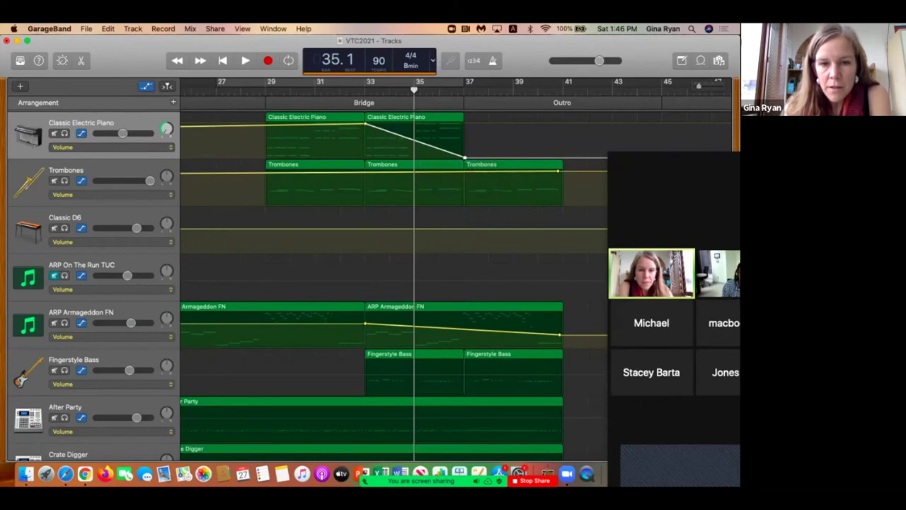
pyautogui.moveTo(414, 90); pyautogui.dragTo(328, 90)
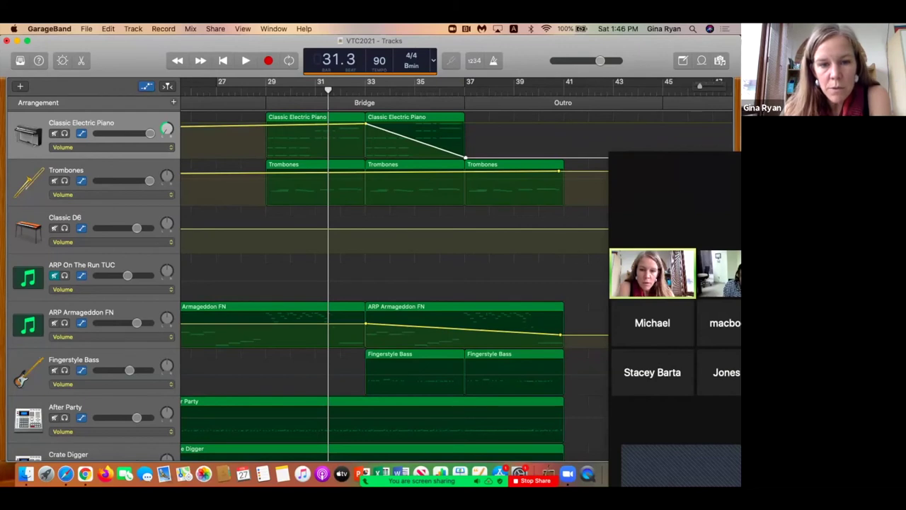
# Automate a Trombones volume rise from the minimum at bar 33 to a high point at bar 37.
pyautogui.click(366, 172)
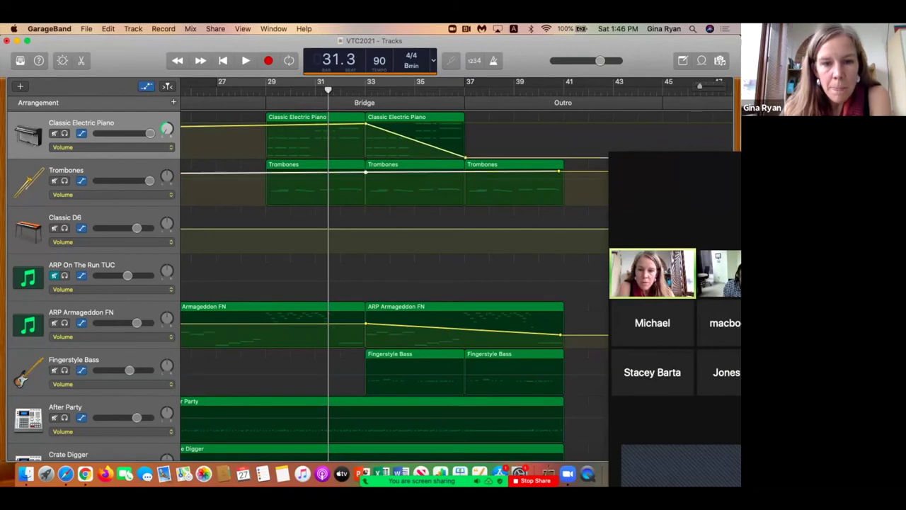
pyautogui.moveTo(365, 172); pyautogui.dragTo(365, 204)
pyautogui.click(466, 188)
pyautogui.moveTo(465, 188); pyautogui.dragTo(465, 171)
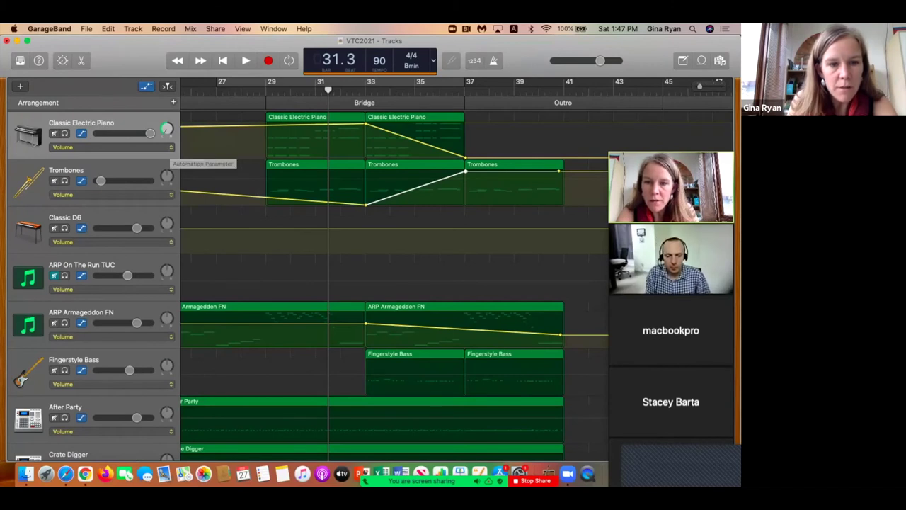
# Switch the Classic Electric Piano automation parameter to Pan and add a pan point at bar 29 on the existing line.
pyautogui.click(170, 147)
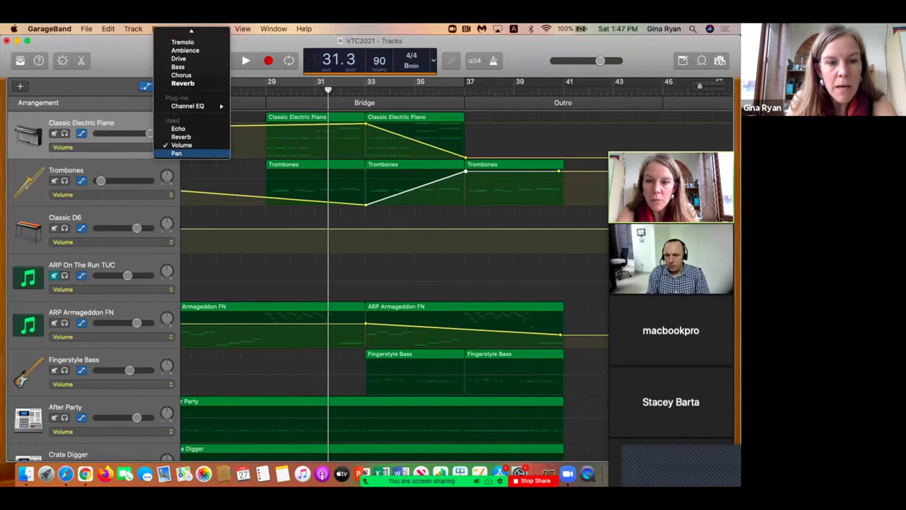
pyautogui.click(176, 153)
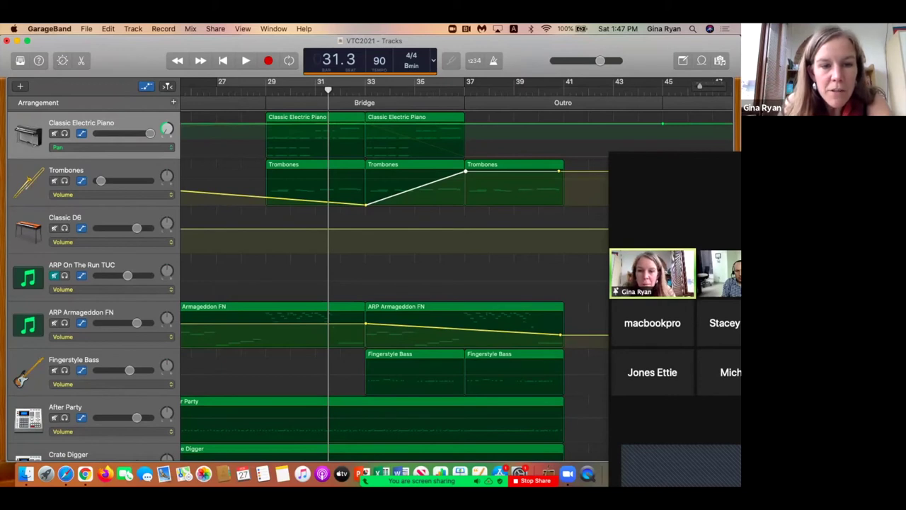
pyautogui.click(265, 123)
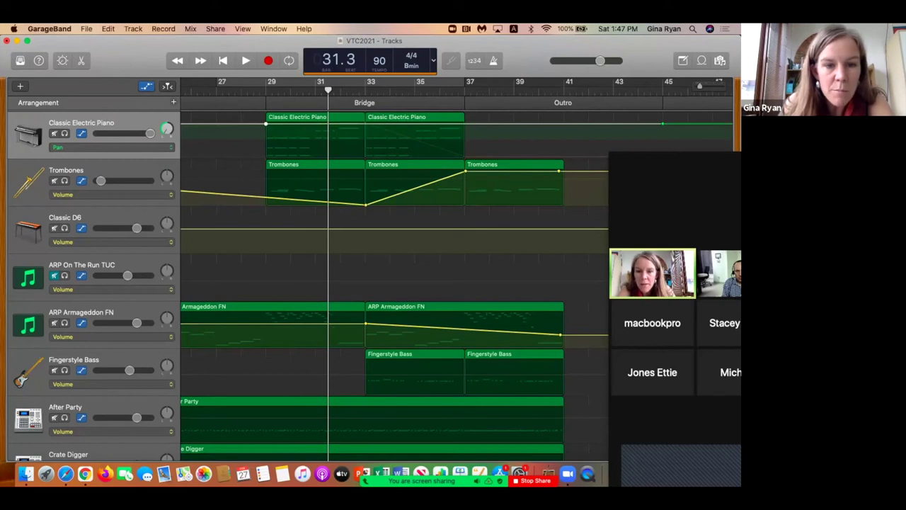
pyautogui.moveTo(266, 124); pyautogui.dragTo(265, 123)
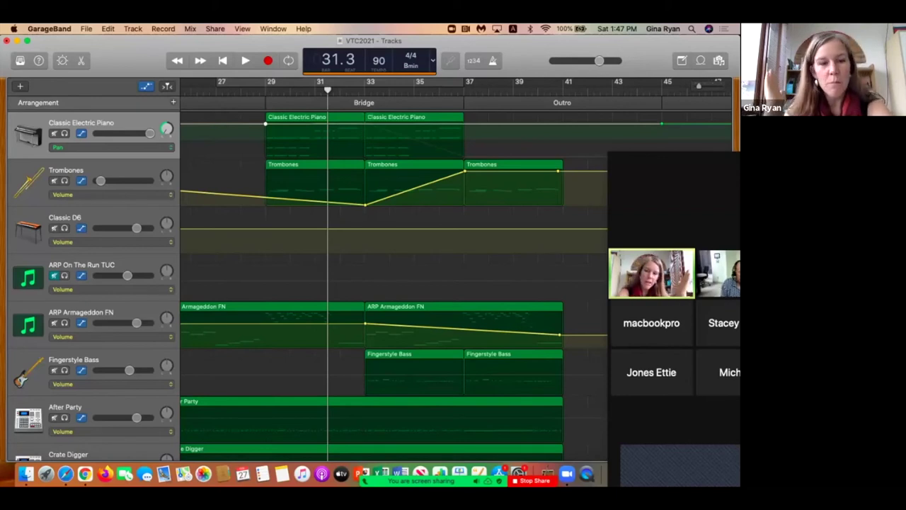
# Add Classic Electric Piano pan points that drop straight to the lowest value just before bar 31 and hold it through bars 33 and 37.
pyautogui.click(312, 124)
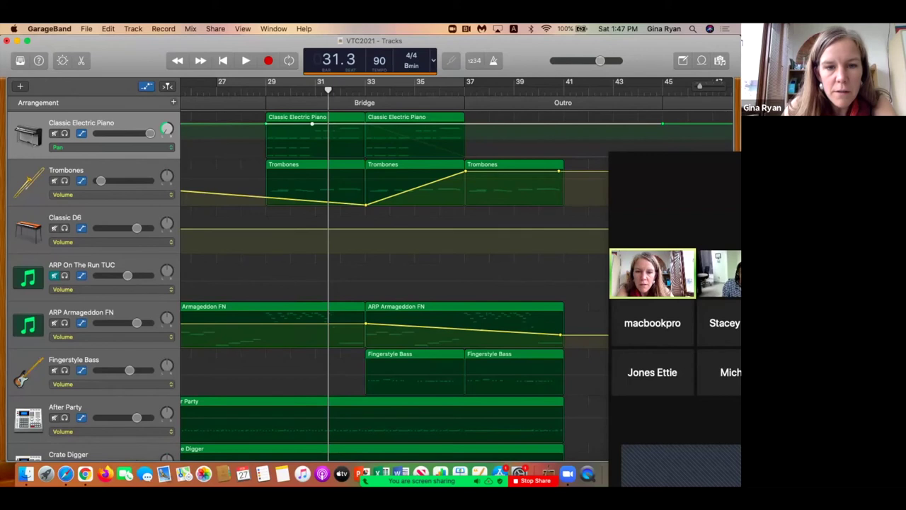
pyautogui.click(315, 124)
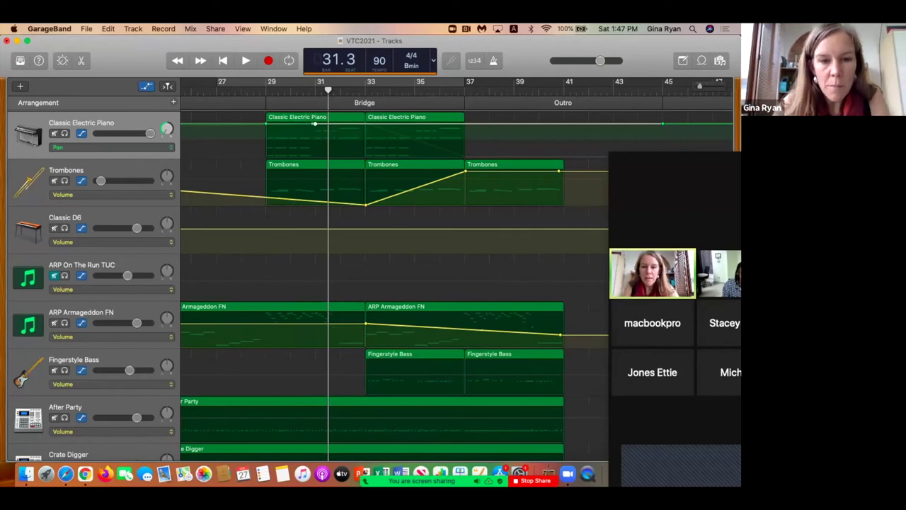
pyautogui.moveTo(315, 124); pyautogui.dragTo(365, 157)
pyautogui.click(465, 146)
pyautogui.moveTo(464, 147); pyautogui.dragTo(465, 157)
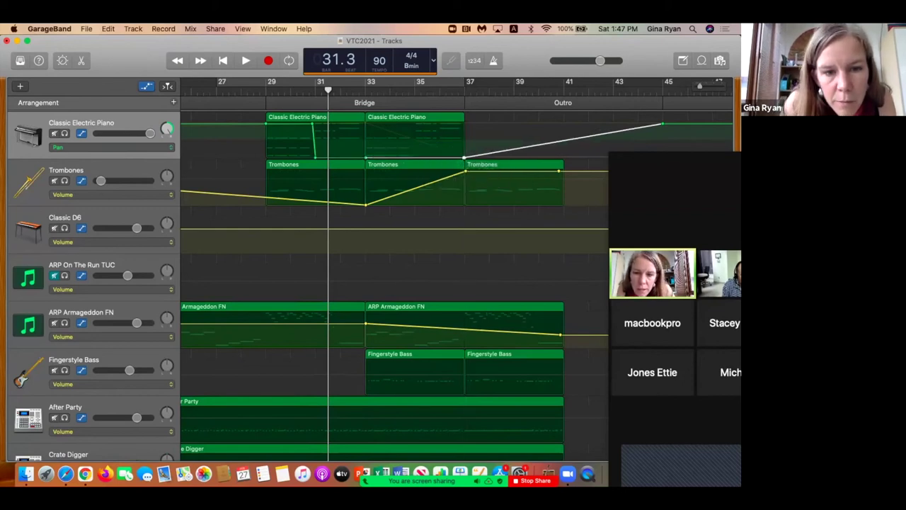
pyautogui.moveTo(314, 157); pyautogui.dragTo(311, 157)
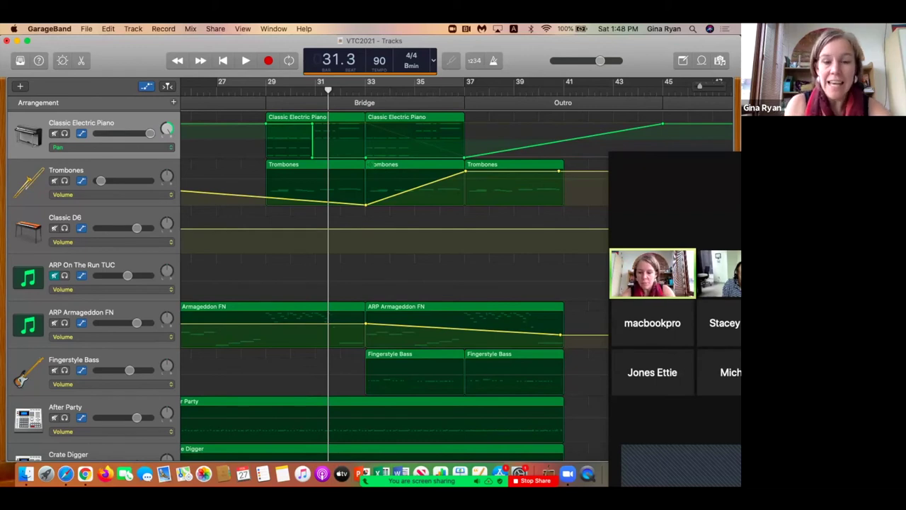
# Hide the track automation and open the Classic Electric Piano track in the Piano Roll editor.
pyautogui.press('a')
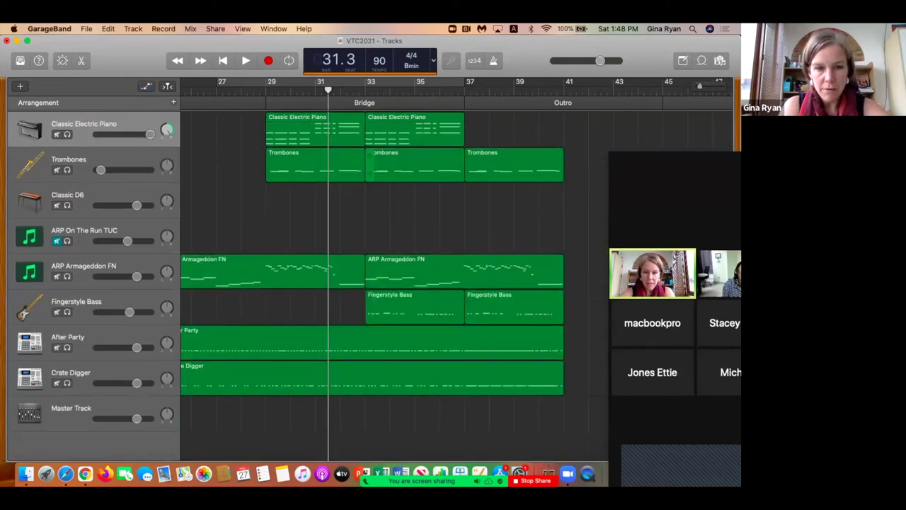
pyautogui.press('e')
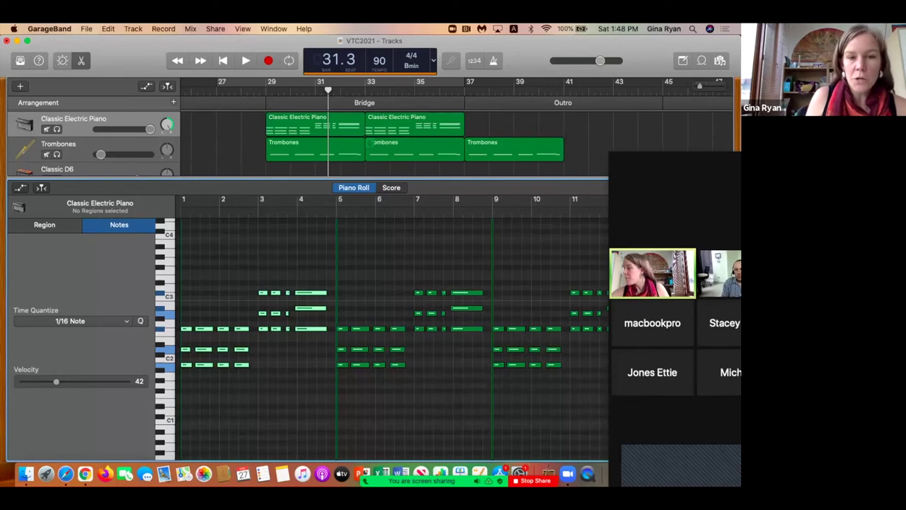
# Turn on the metronome and briefly bring up the Musical Typing keyboard to play a test note on Classic Electric Piano.
pyautogui.press('k')
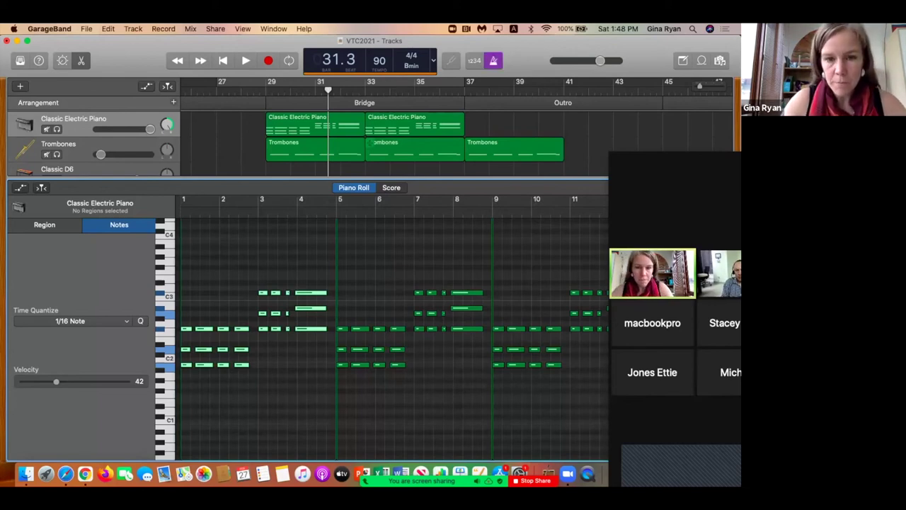
pyautogui.press('super+k')
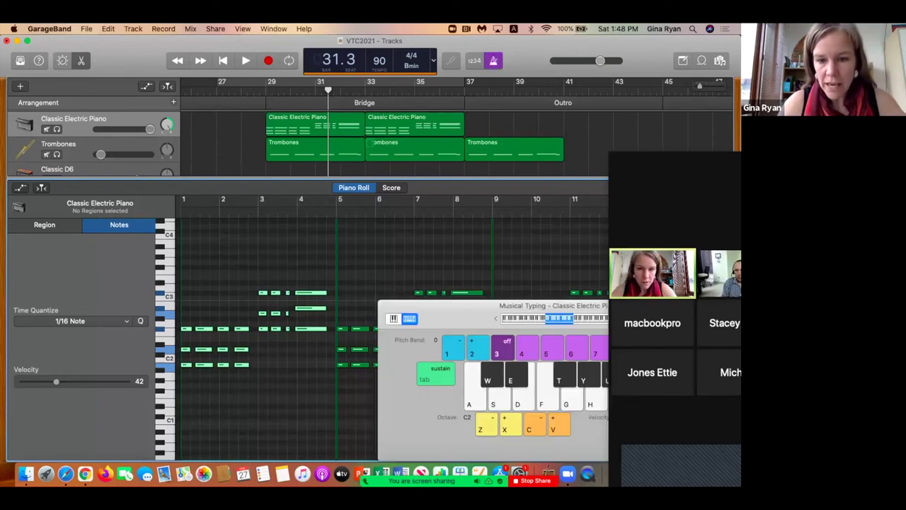
pyautogui.moveTo(460, 305); pyautogui.dragTo(288, 156)
pyautogui.press('f')
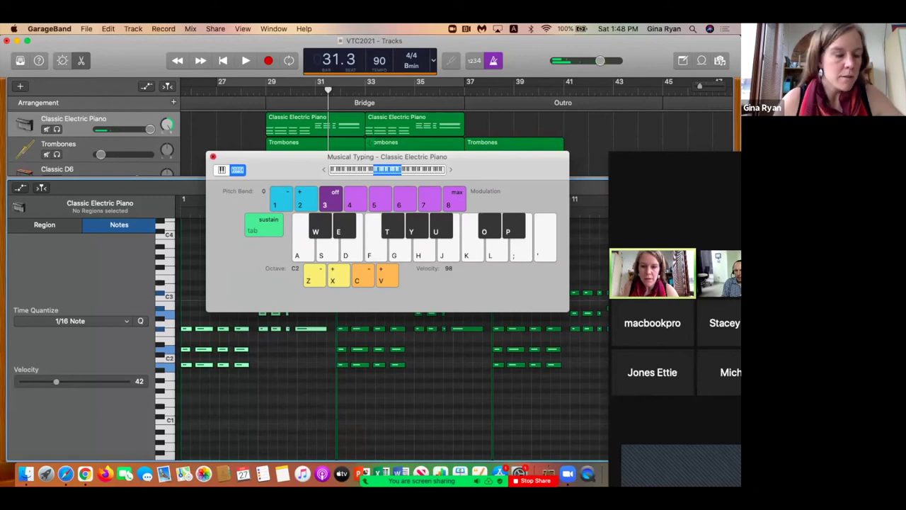
pyautogui.click(212, 156)
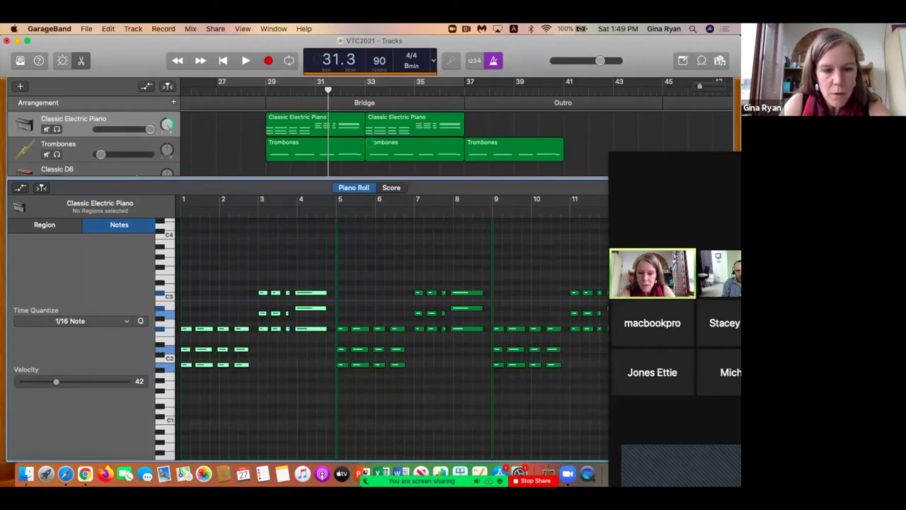
# Show the Classic Electric Piano Region quantize settings and view the available Time Quantize note values, leaving the strength at 84.
pyautogui.press('super+shift+a')
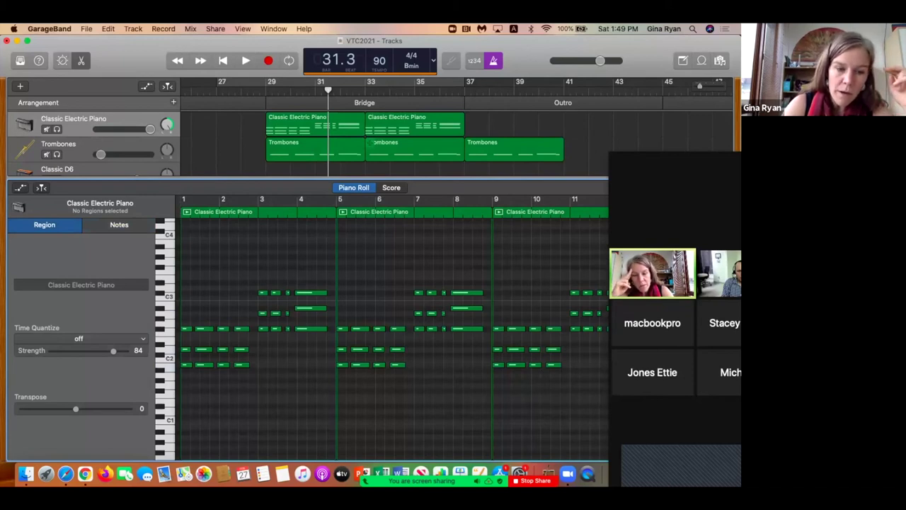
pyautogui.moveTo(125, 350); pyautogui.dragTo(113, 350)
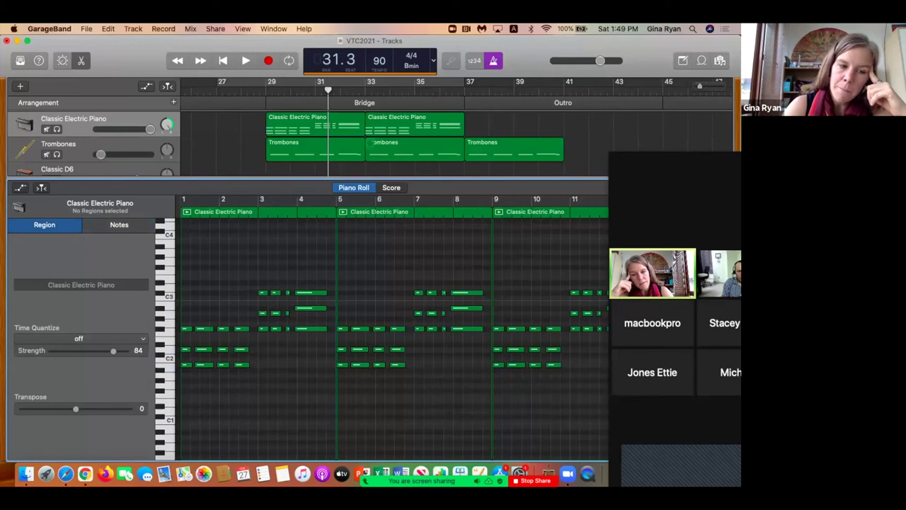
pyautogui.click(79, 339)
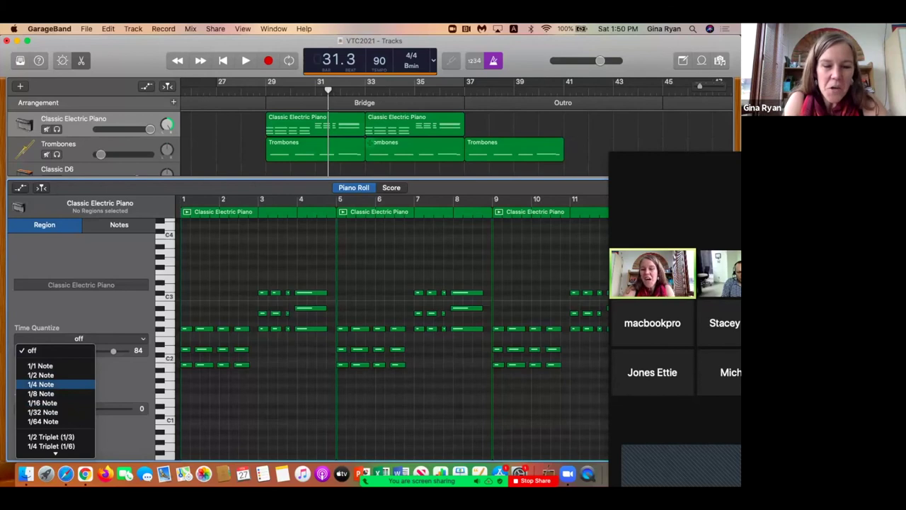
pyautogui.press('Escape')
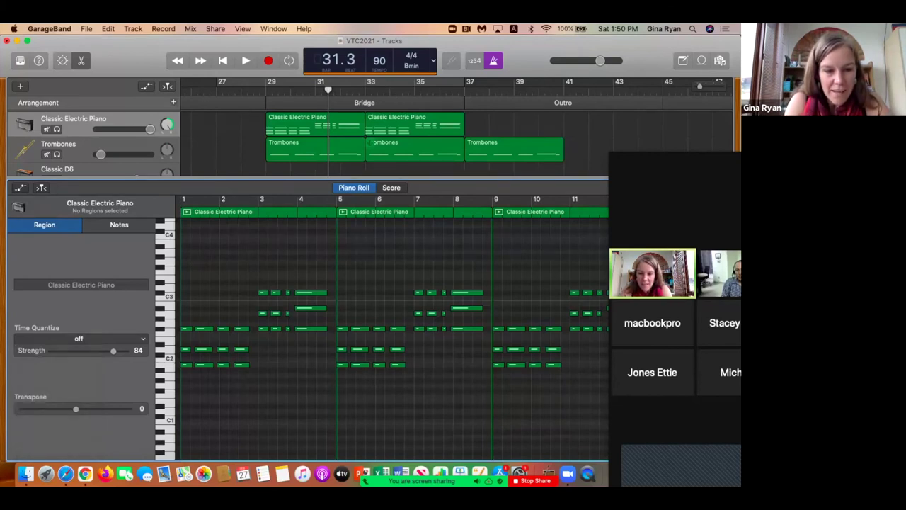
# Select all notes in the first Classic Electric Piano region and quantize them, trying 1/8 Note before settling on 1/4 Note.
pyautogui.moveTo(181, 263); pyautogui.dragTo(330, 388)
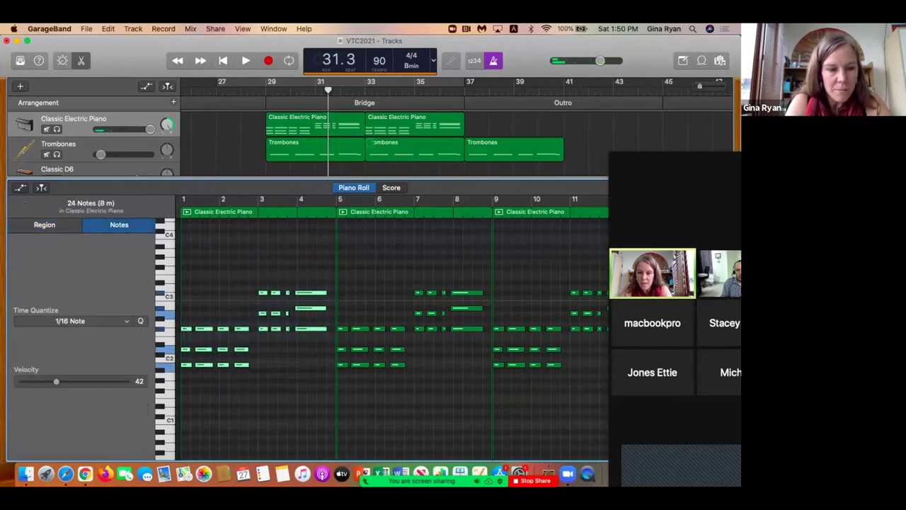
pyautogui.click(77, 320)
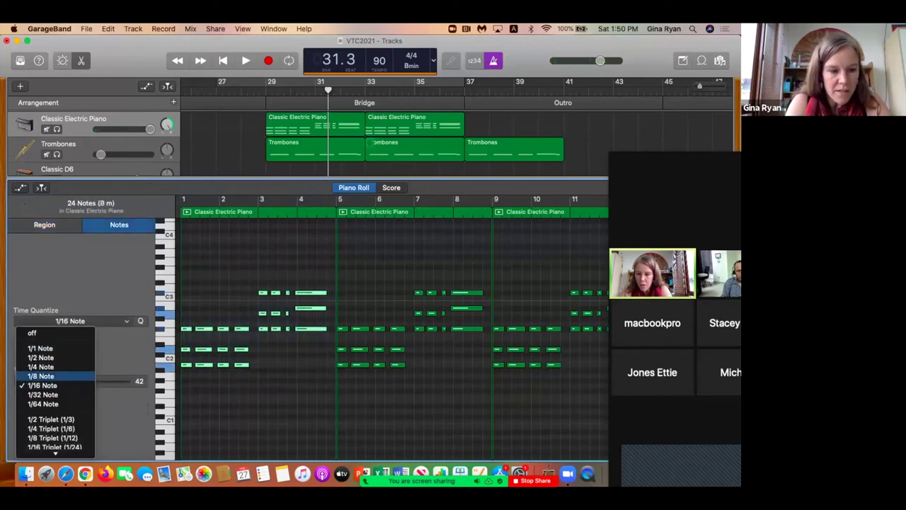
pyautogui.click(41, 376)
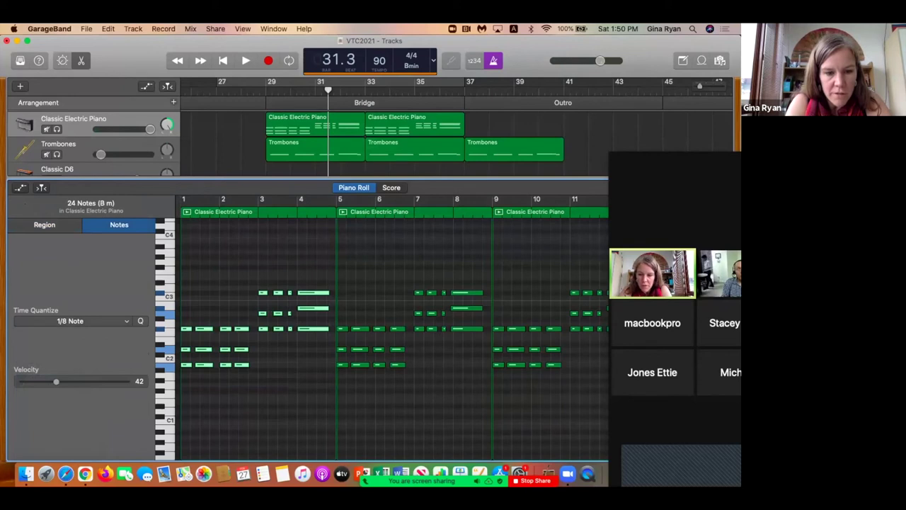
pyautogui.click(71, 321)
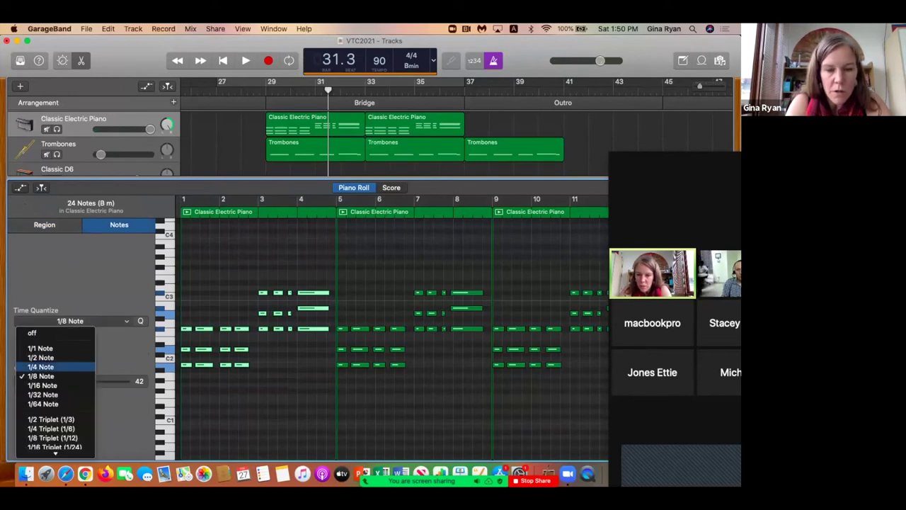
pyautogui.click(40, 366)
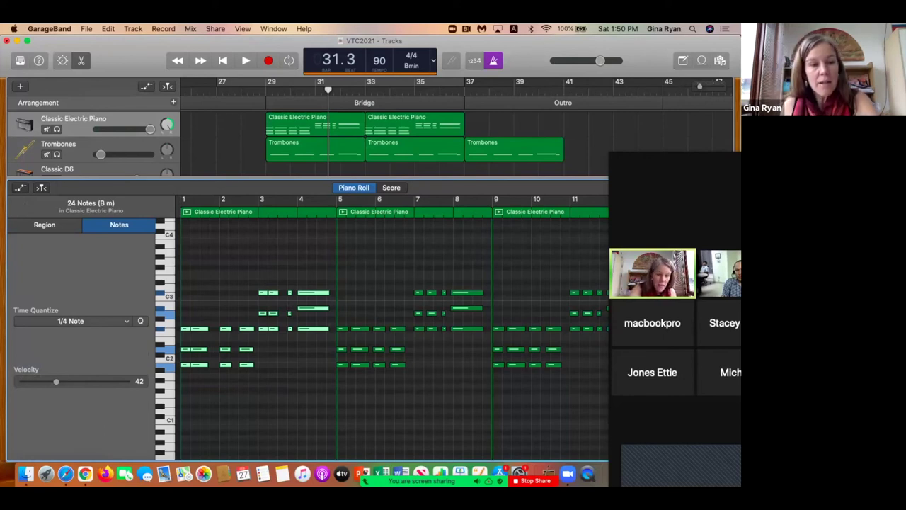
# Close the editor, bring back track automation to review the Classic Electric Piano's automation parameter options, and hide the automation again.
pyautogui.press('e')
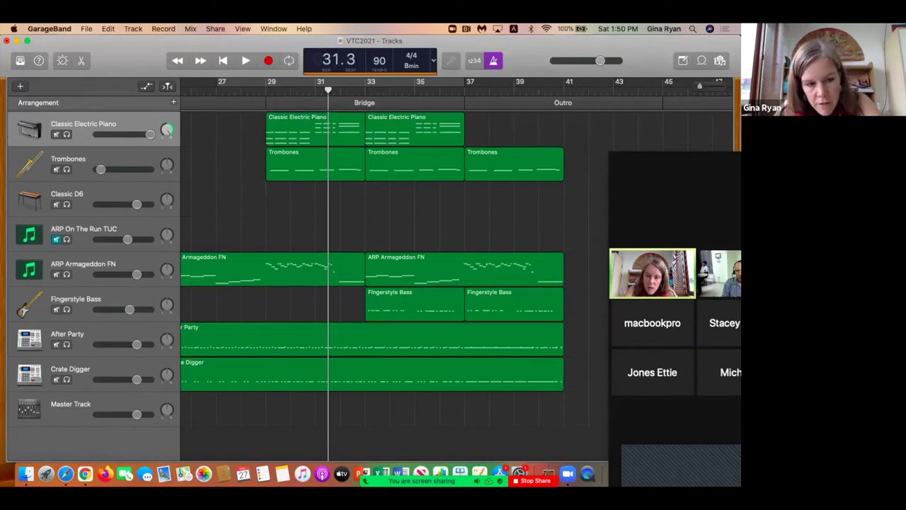
pyautogui.press('a')
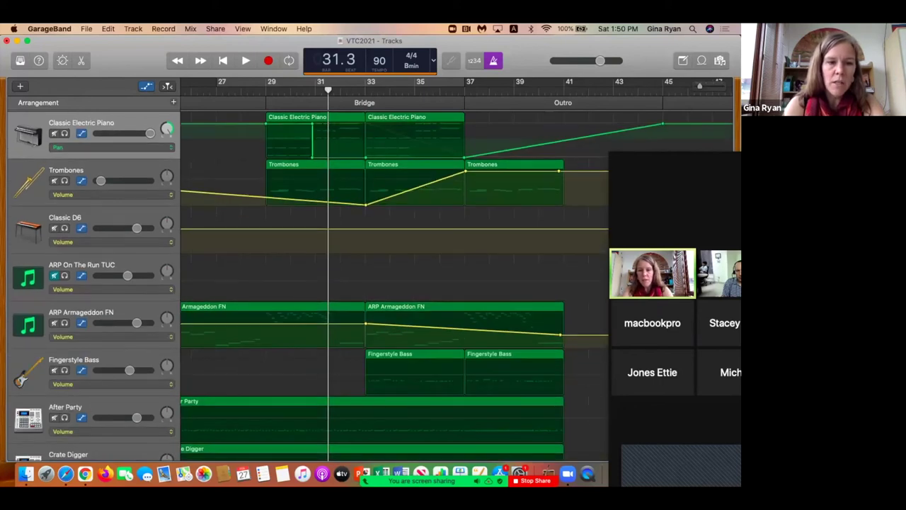
pyautogui.click(170, 147)
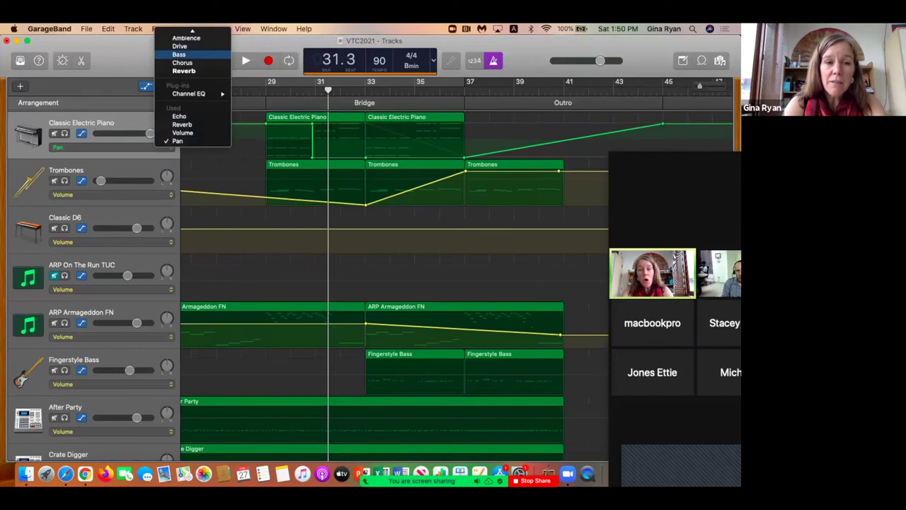
pyautogui.scroll(3, 181, 56)
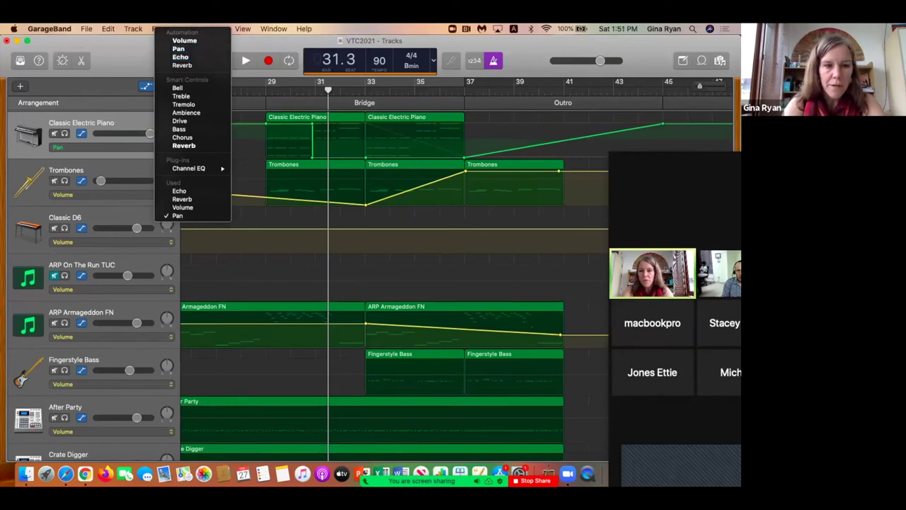
pyautogui.press('Escape')
pyautogui.click(146, 85)
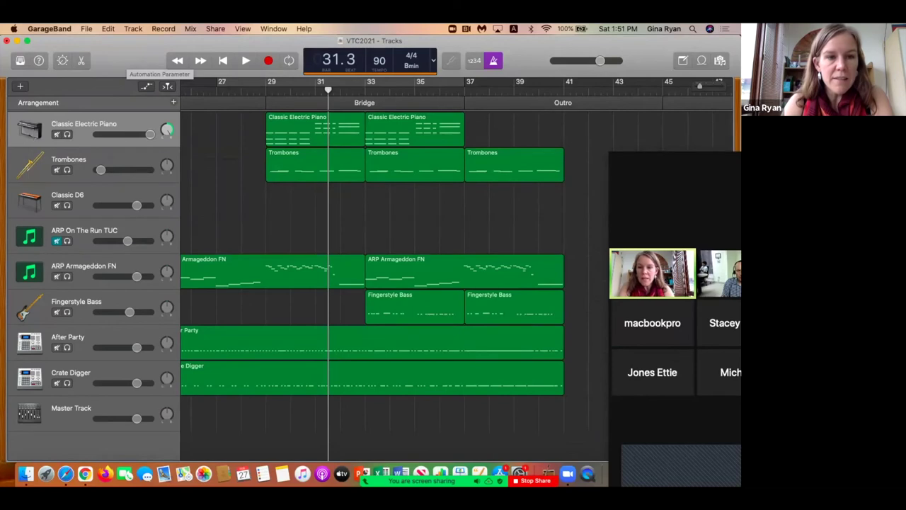
# Switch to the Google Slides presentation in Chrome, show the Assessment slide, and move the meeting video panel clear of the slide's text.
pyautogui.hotkey('ctrl', 'Up')
pyautogui.click(160, 350)
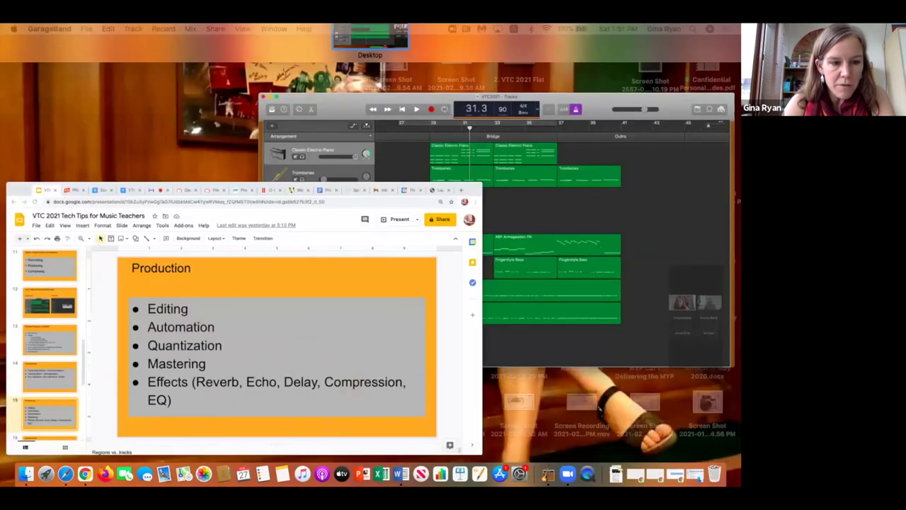
pyautogui.click(50, 333)
pyautogui.scroll(-3, 67, 298)
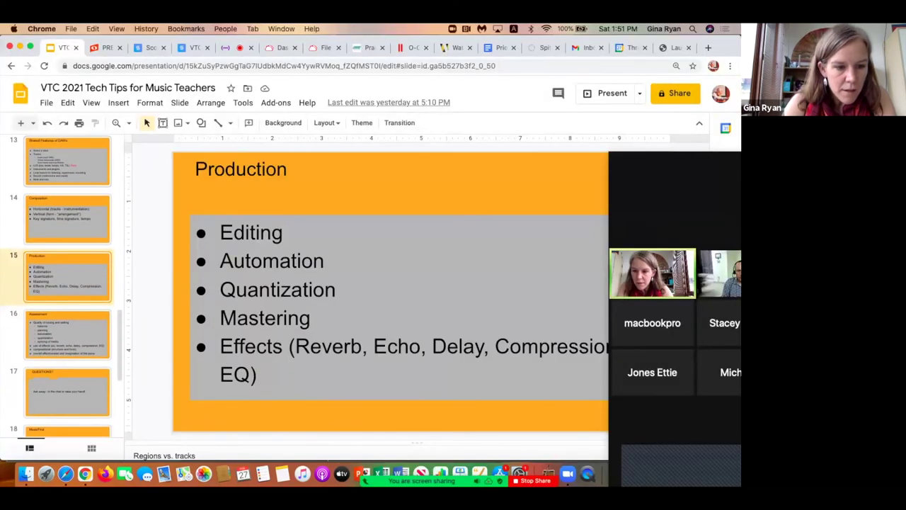
pyautogui.click(68, 334)
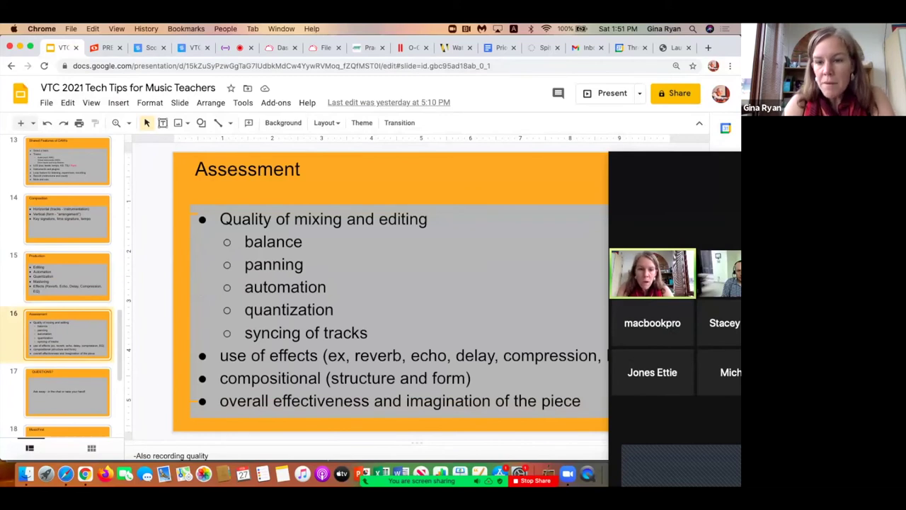
pyautogui.moveTo(697, 145); pyautogui.dragTo(729, 94)
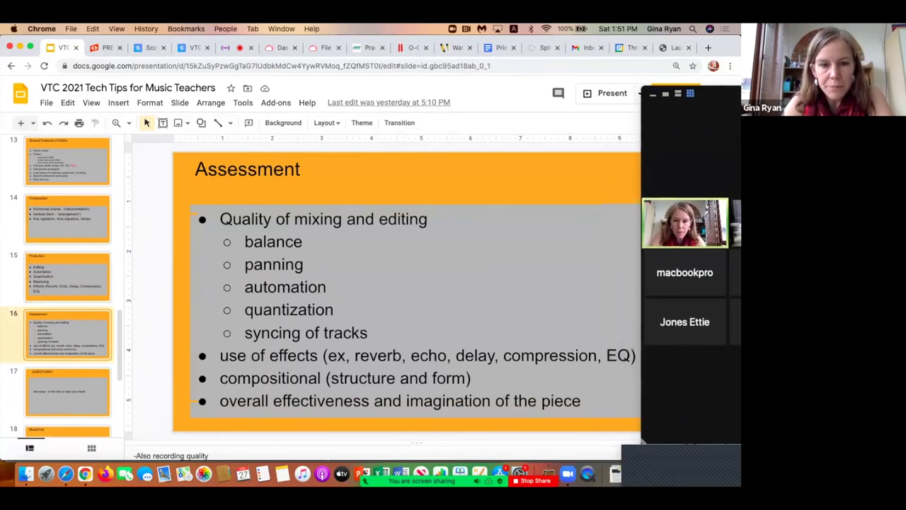